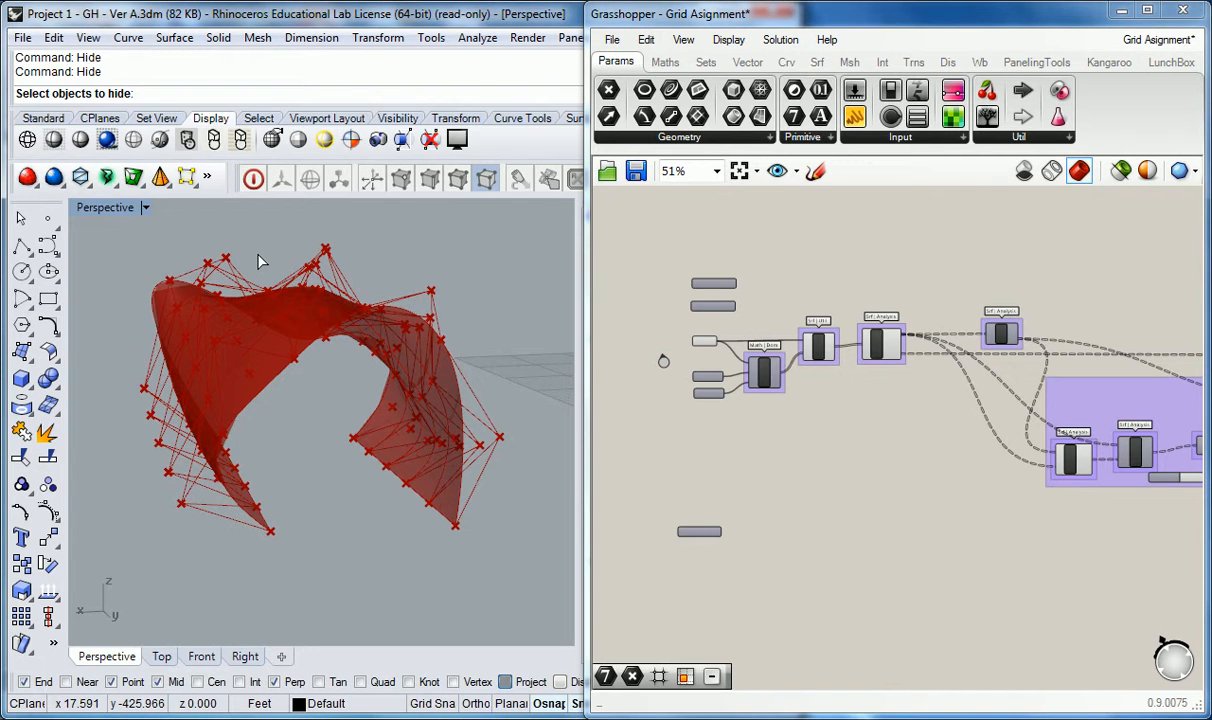
Step: Add a Point List component to the empty canvas area above the Area component
{"action": "right_click_drag", "start_coordinate": [278, 265], "coordinate": [465, 428]}
{"action": "scroll", "coordinate": [465, 428], "scroll_direction": "up", "scroll_amount": 6}
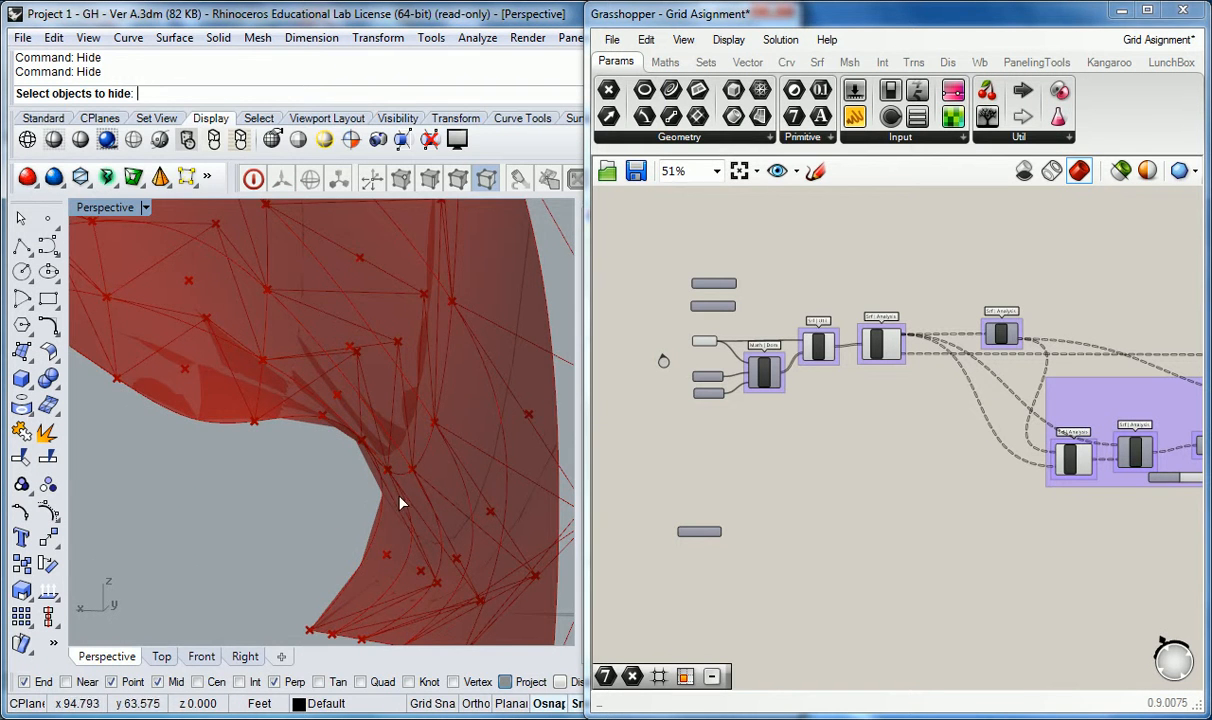
{"action": "scroll", "coordinate": [395, 503], "scroll_direction": "down", "scroll_amount": 5}
{"action": "right_click_drag", "start_coordinate": [411, 460], "coordinate": [439, 265]}
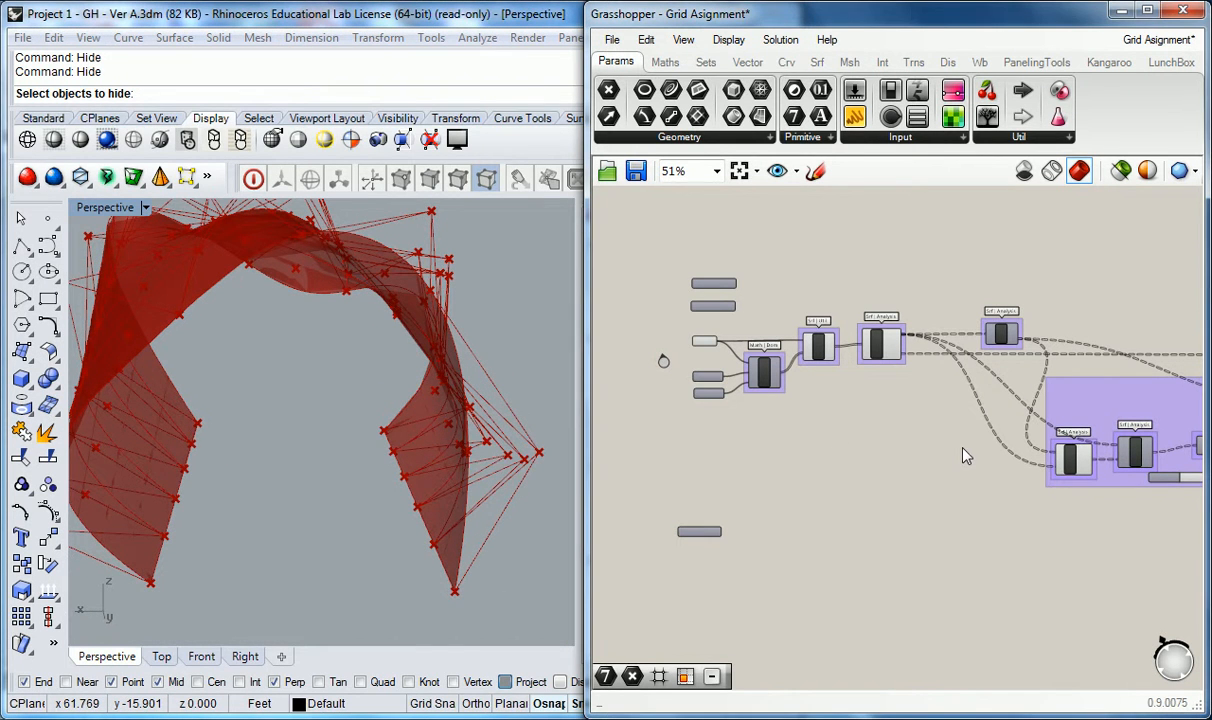
{"action": "right_click_drag", "start_coordinate": [1041, 352], "coordinate": [856, 362]}
{"action": "right_click_drag", "start_coordinate": [479, 325], "coordinate": [465, 341]}
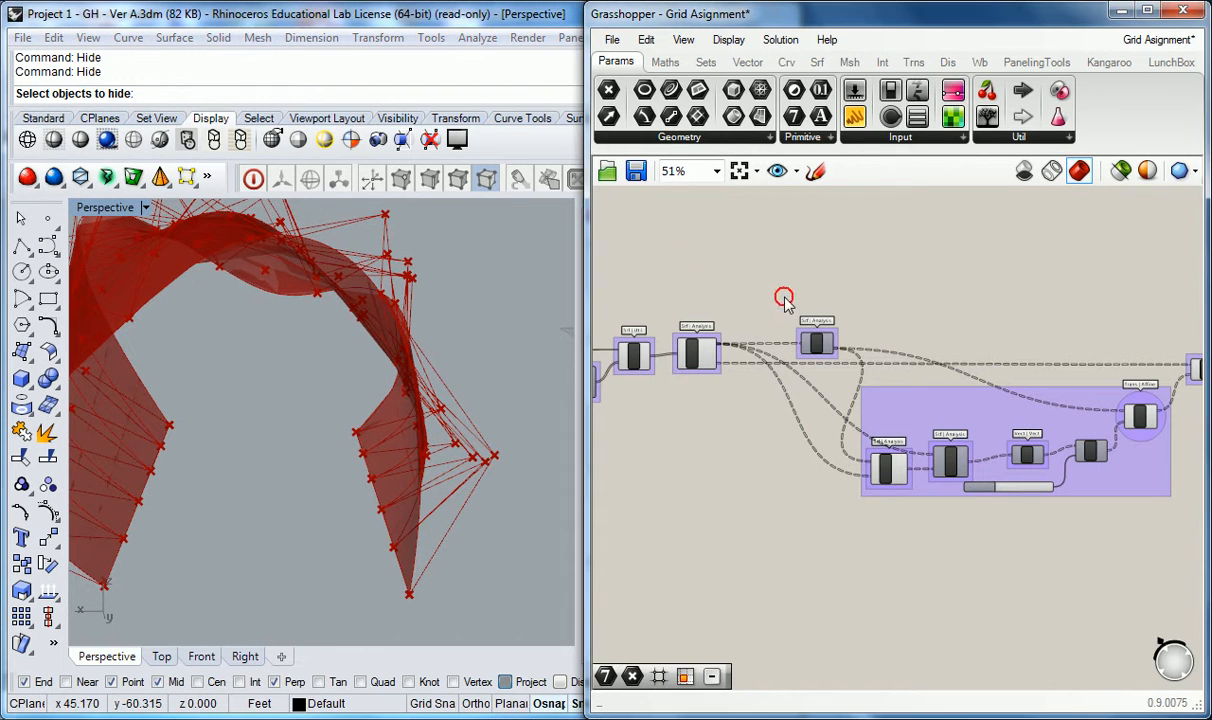
{"action": "scroll", "coordinate": [753, 320], "scroll_direction": "up", "scroll_amount": 2}
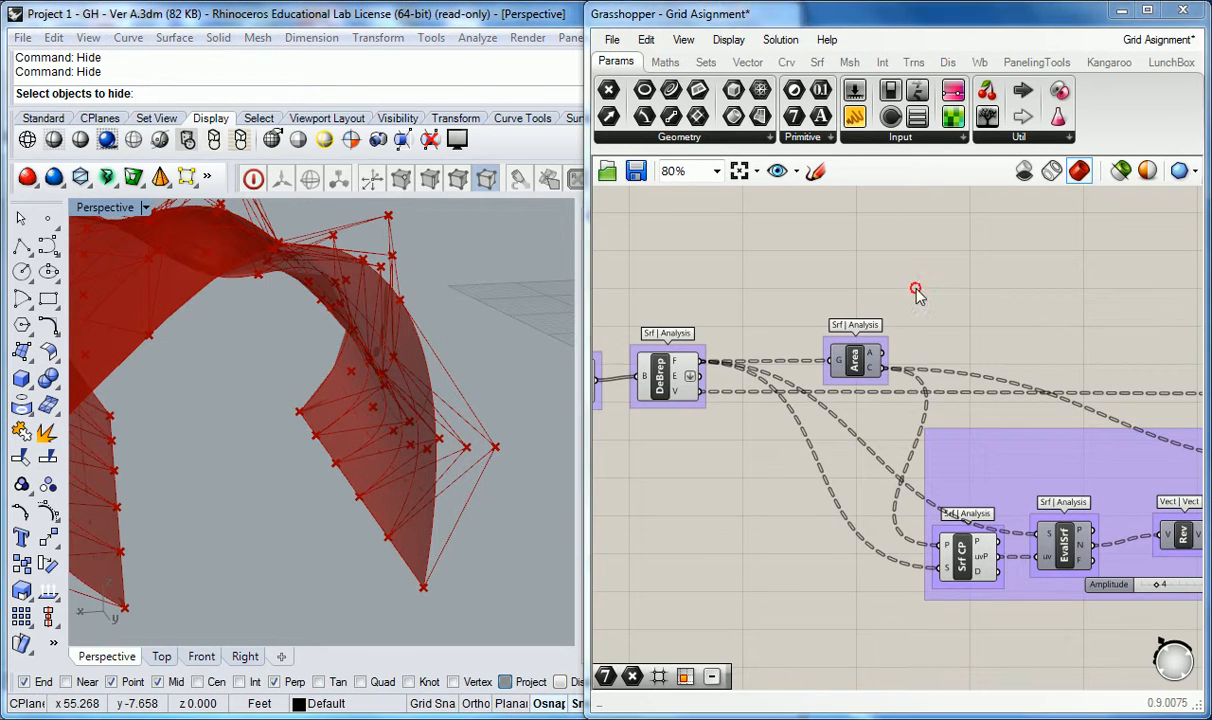
{"action": "left_click", "coordinate": [947, 62]}
{"action": "left_click_drag", "start_coordinate": [968, 90], "coordinate": [1036, 268]}
Step: Create a number slider with value 5 and connect it to the Point List's size input
{"action": "double_click", "coordinate": [986, 275]}
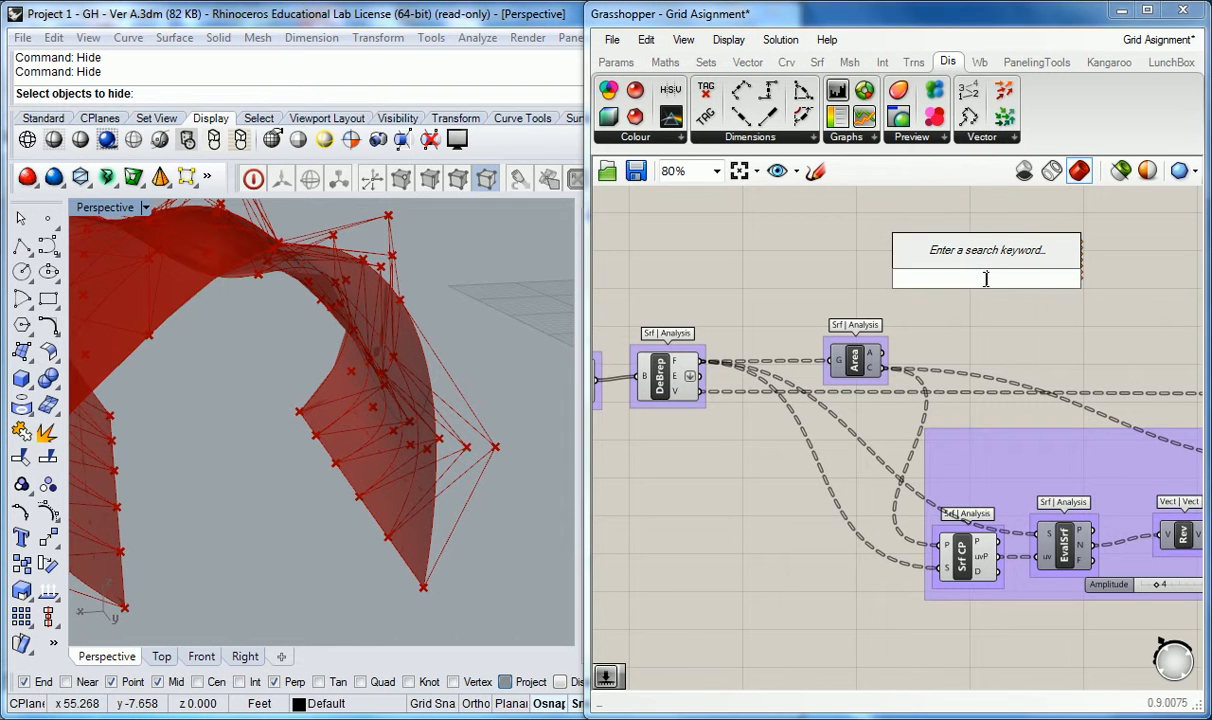
{"action": "type", "text": "5"}
{"action": "key", "text": "Return"}
{"action": "left_click_drag", "start_coordinate": [964, 277], "coordinate": [921, 296]}
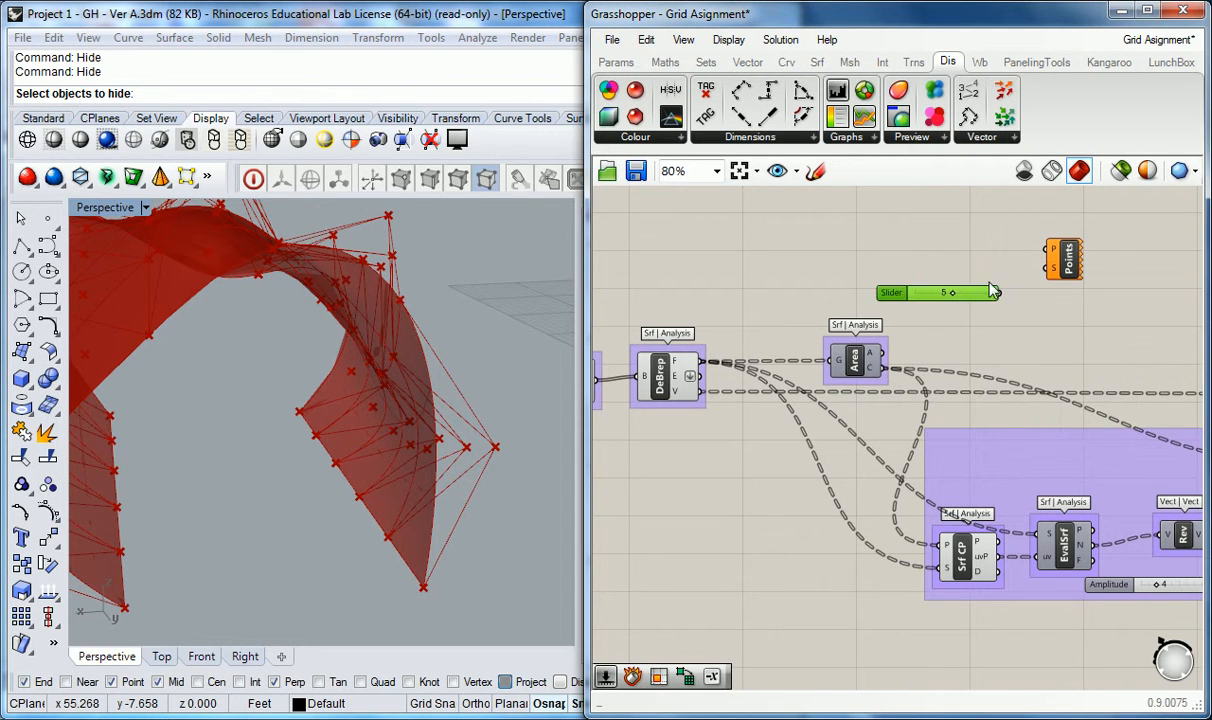
{"action": "left_click_drag", "start_coordinate": [998, 293], "coordinate": [1049, 268]}
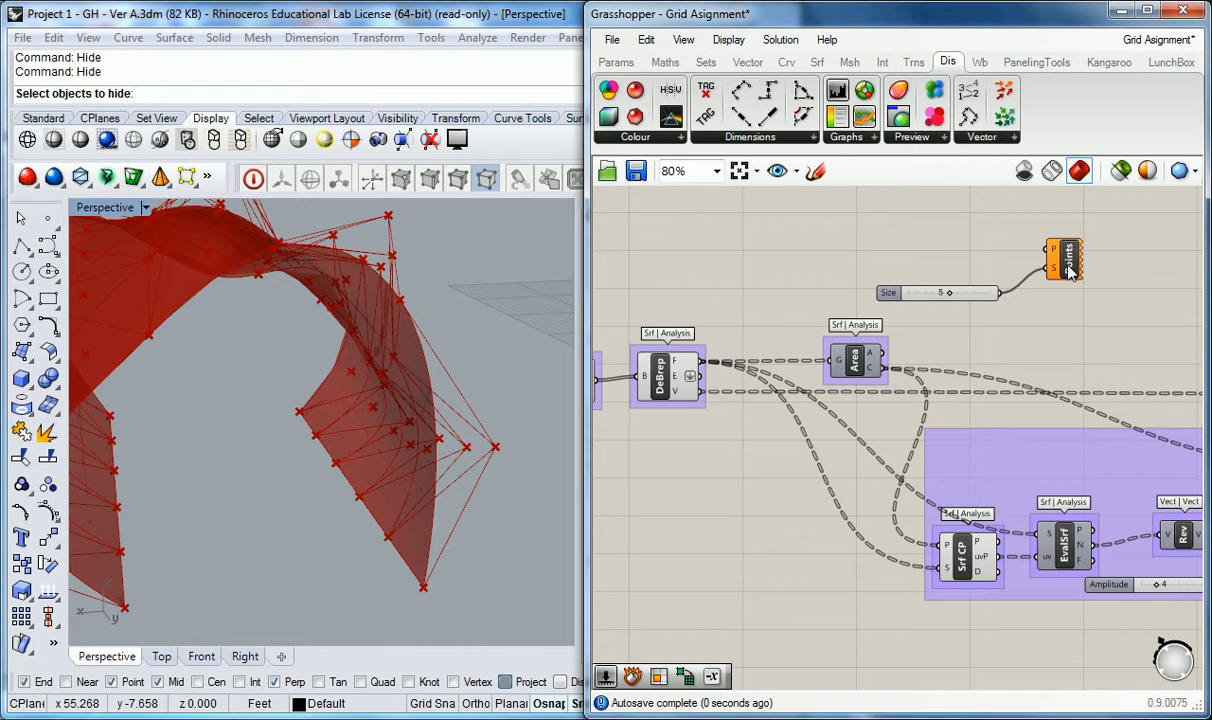
Step: Connect DeBrep's vertices output to the Point List's points input and set the size slider to 3
{"action": "scroll", "coordinate": [993, 319], "scroll_direction": "down", "scroll_amount": 3}
{"action": "scroll", "coordinate": [993, 319], "scroll_direction": "up", "scroll_amount": 1}
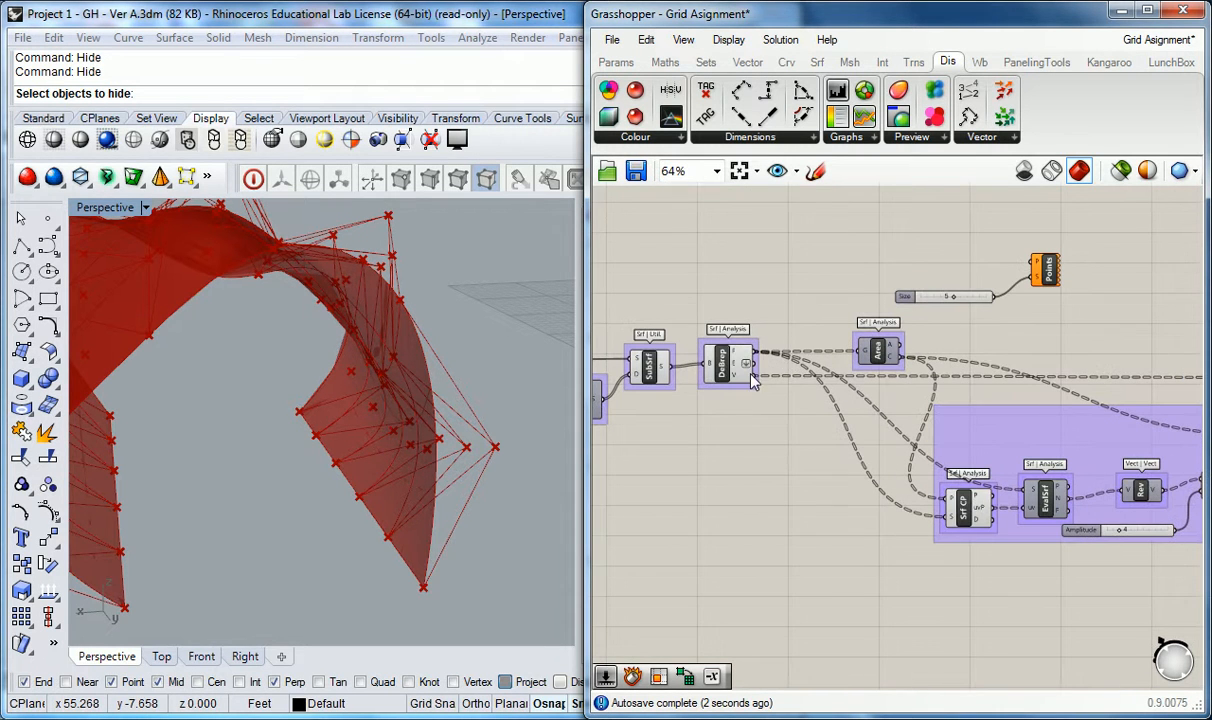
{"action": "left_click_drag", "start_coordinate": [781, 366], "coordinate": [1036, 262]}
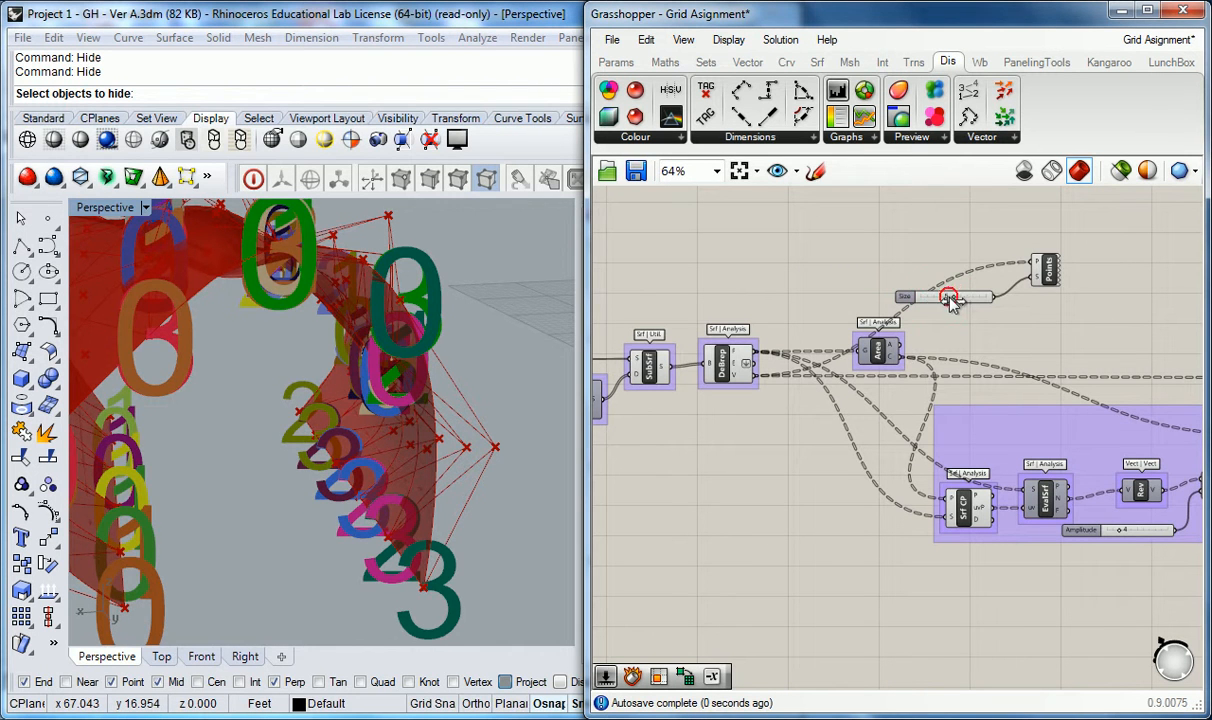
Step: Examine the index numbers at the panel corner vertices from several sides of the warped surface
{"action": "right_click_drag", "start_coordinate": [395, 500], "coordinate": [349, 457]}
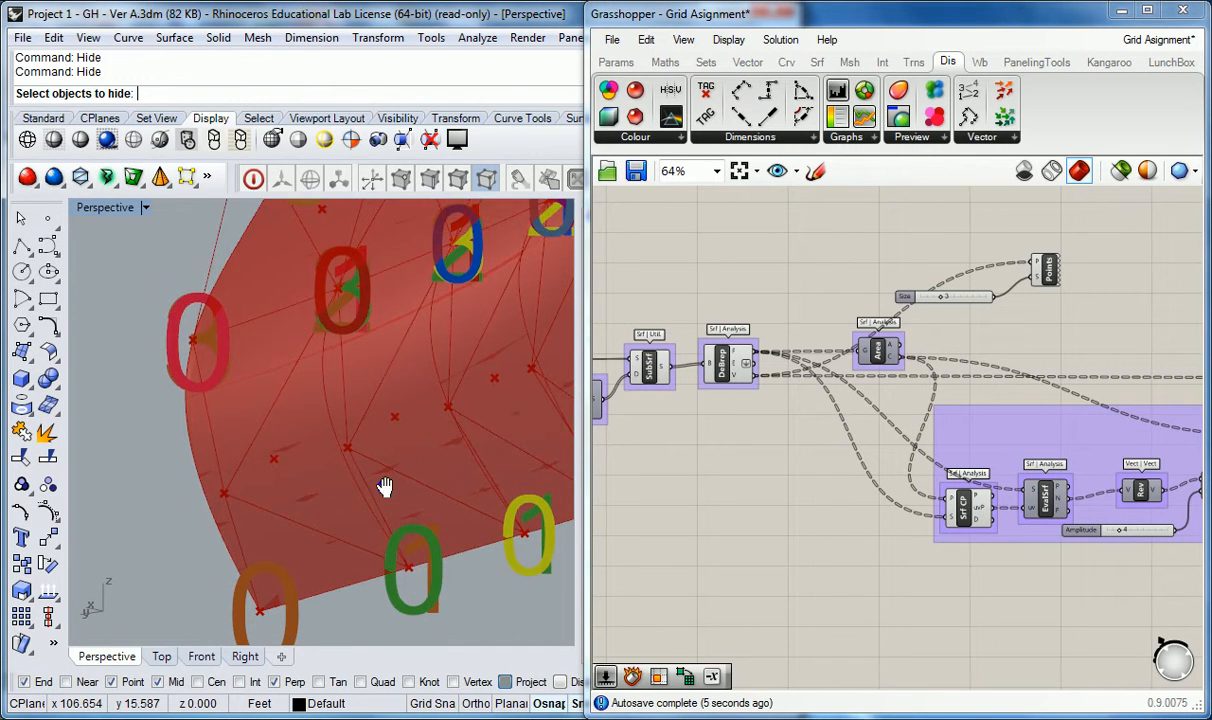
{"action": "right_click_drag", "start_coordinate": [387, 496], "coordinate": [445, 490]}
{"action": "scroll", "coordinate": [310, 470], "scroll_direction": "down", "scroll_amount": 5}
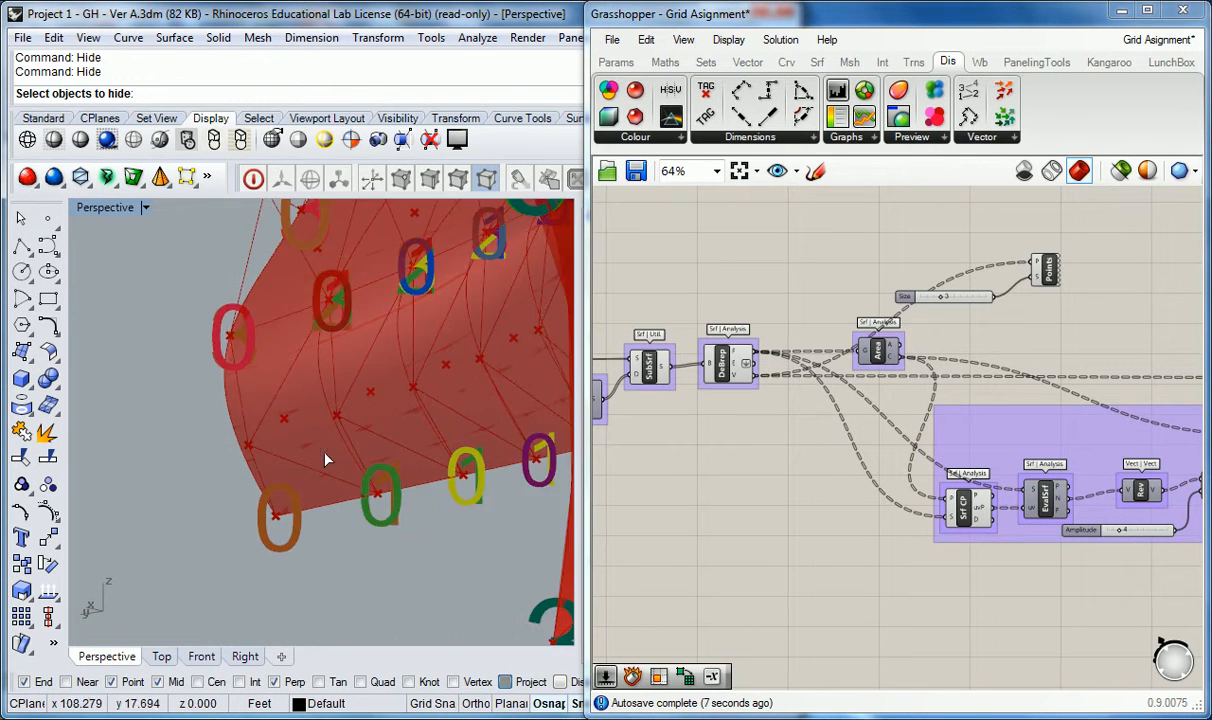
{"action": "right_click_drag", "start_coordinate": [330, 481], "coordinate": [497, 382]}
{"action": "scroll", "coordinate": [446, 398], "scroll_direction": "up", "scroll_amount": 5}
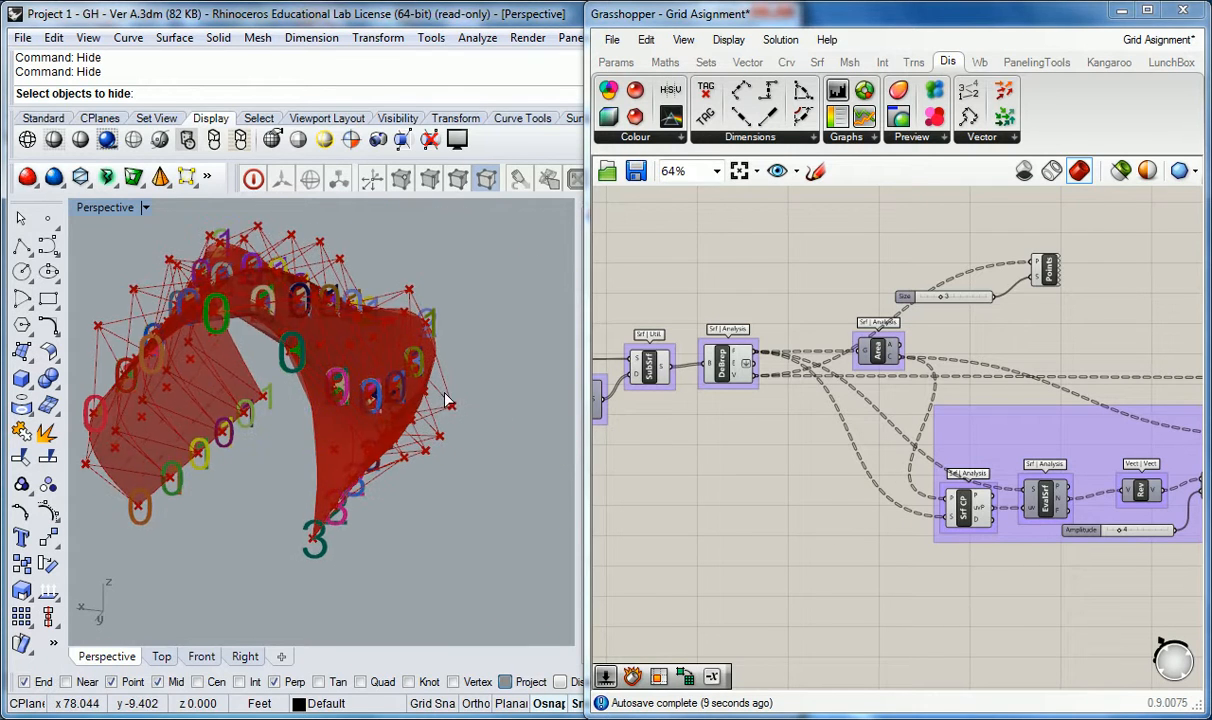
{"action": "scroll", "coordinate": [282, 436], "scroll_direction": "up", "scroll_amount": 4}
{"action": "right_click_drag", "start_coordinate": [343, 326], "coordinate": [392, 428]}
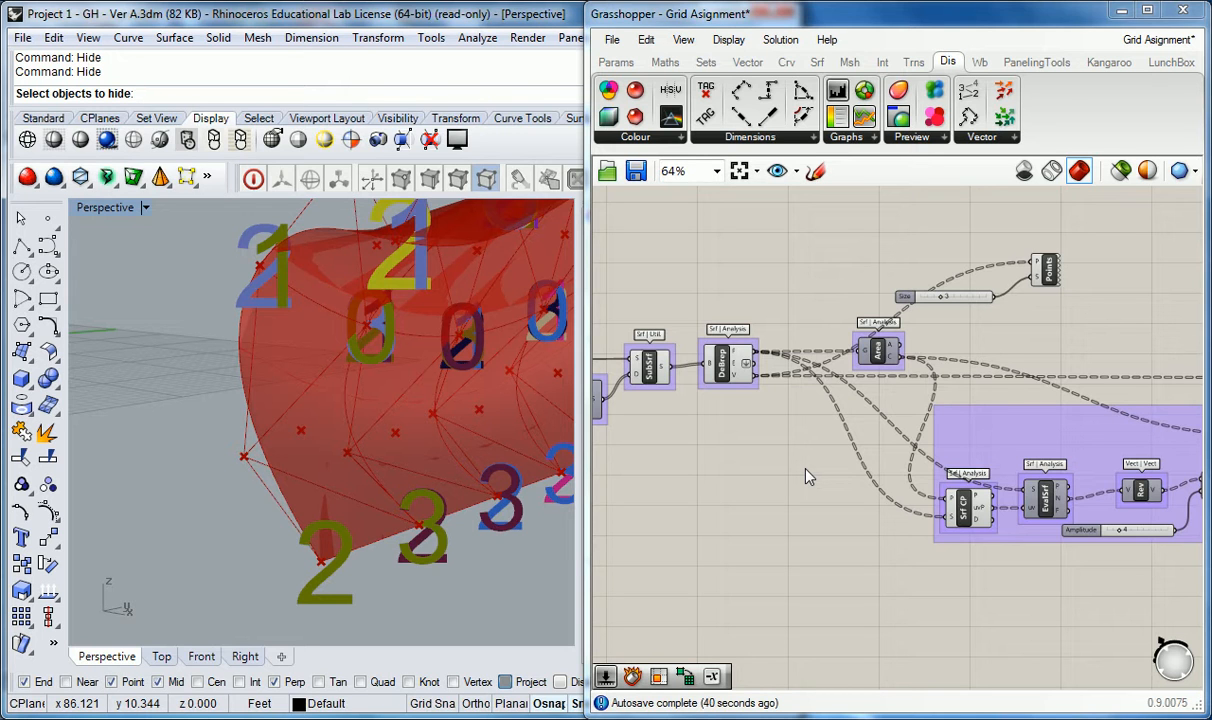
Step: Relocate the Point List and its size slider above the Line component and feed its points input from Move's geometry output
{"action": "scroll", "coordinate": [830, 465], "scroll_direction": "down", "scroll_amount": 2}
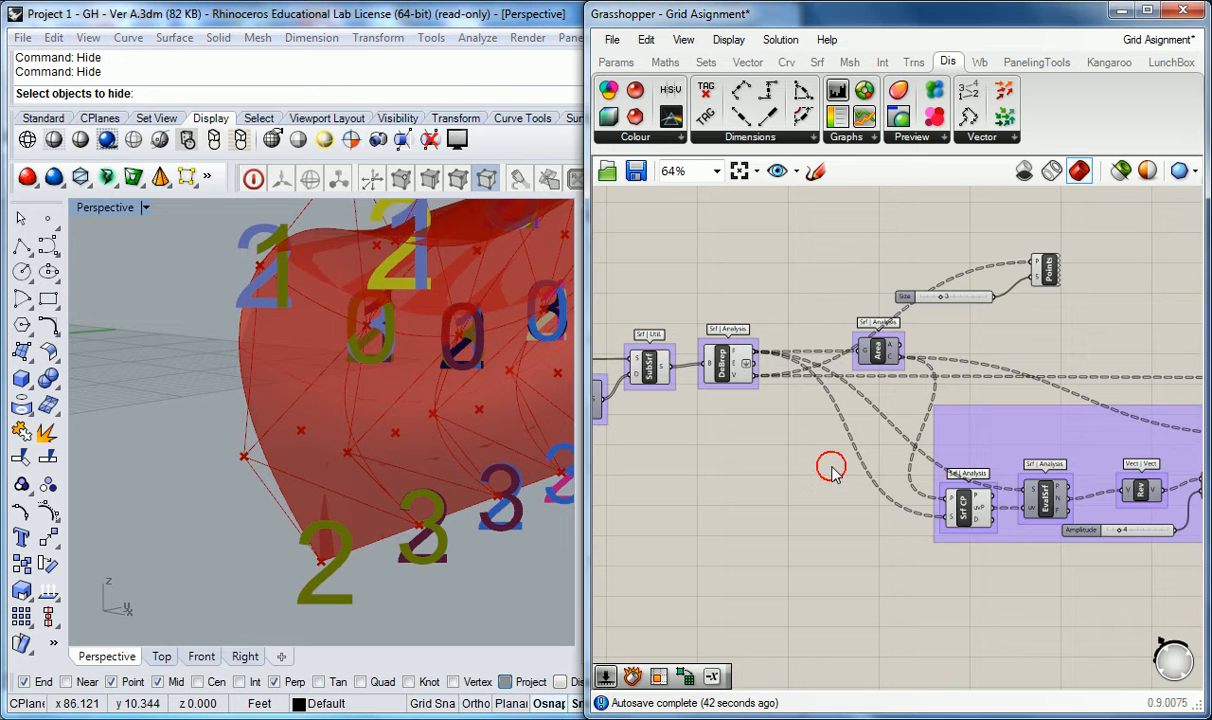
{"action": "right_click_drag", "start_coordinate": [555, 473], "coordinate": [110, 400]}
{"action": "scroll", "coordinate": [825, 495], "scroll_direction": "up", "scroll_amount": 3}
{"action": "right_click_drag", "start_coordinate": [986, 265], "coordinate": [767, 346]}
{"action": "left_click_drag", "start_coordinate": [895, 252], "coordinate": [600, 355]}
{"action": "right_click_drag", "start_coordinate": [986, 324], "coordinate": [756, 364]}
{"action": "left_click_drag", "start_coordinate": [644, 335], "coordinate": [1060, 328]}
{"action": "left_click_drag", "start_coordinate": [929, 539], "coordinate": [1003, 318]}
Step: Inspect the offset point numbering, the Line component's lines and the data structure of Move's geometry output
{"action": "left_click", "coordinate": [441, 408]}
{"action": "left_click", "coordinate": [777, 384]}
{"action": "right_click_drag", "start_coordinate": [779, 390], "coordinate": [909, 357]}
{"action": "right_click_drag", "start_coordinate": [440, 400], "coordinate": [231, 346]}
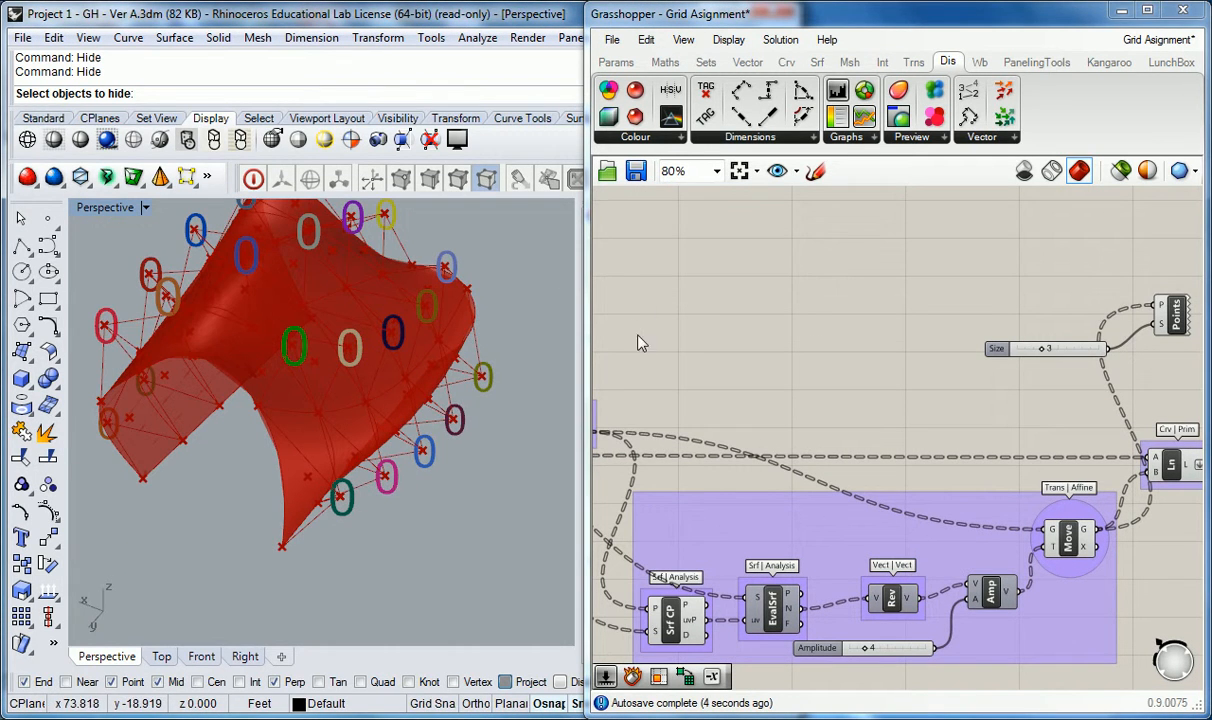
{"action": "right_click_drag", "start_coordinate": [1036, 404], "coordinate": [881, 382]}
{"action": "left_click", "coordinate": [1034, 437]}
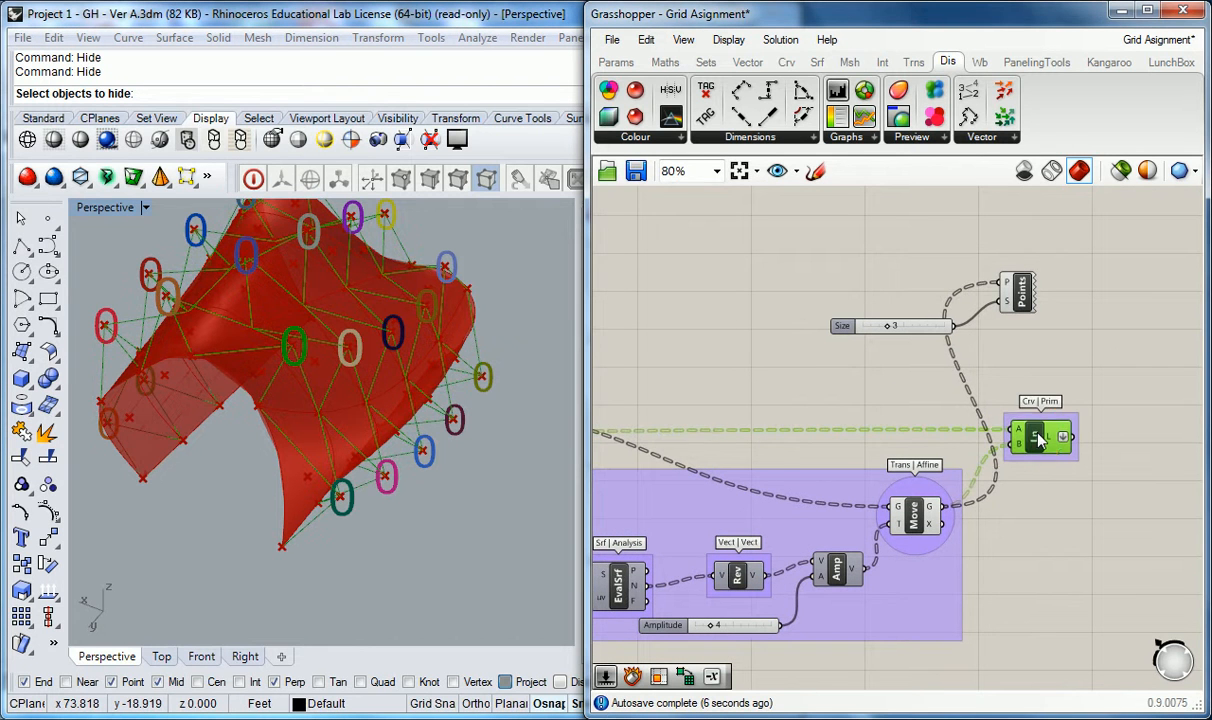
{"action": "mouse_move", "coordinate": [933, 511]}
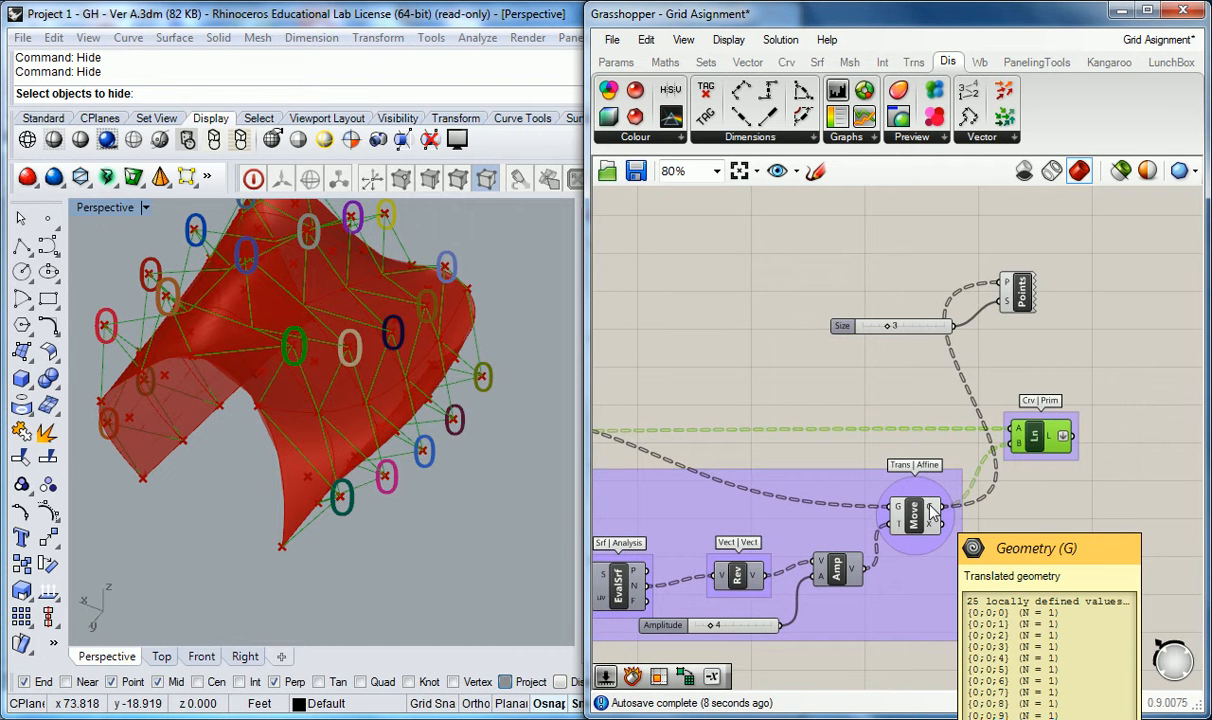
{"action": "left_click", "coordinate": [895, 402]}
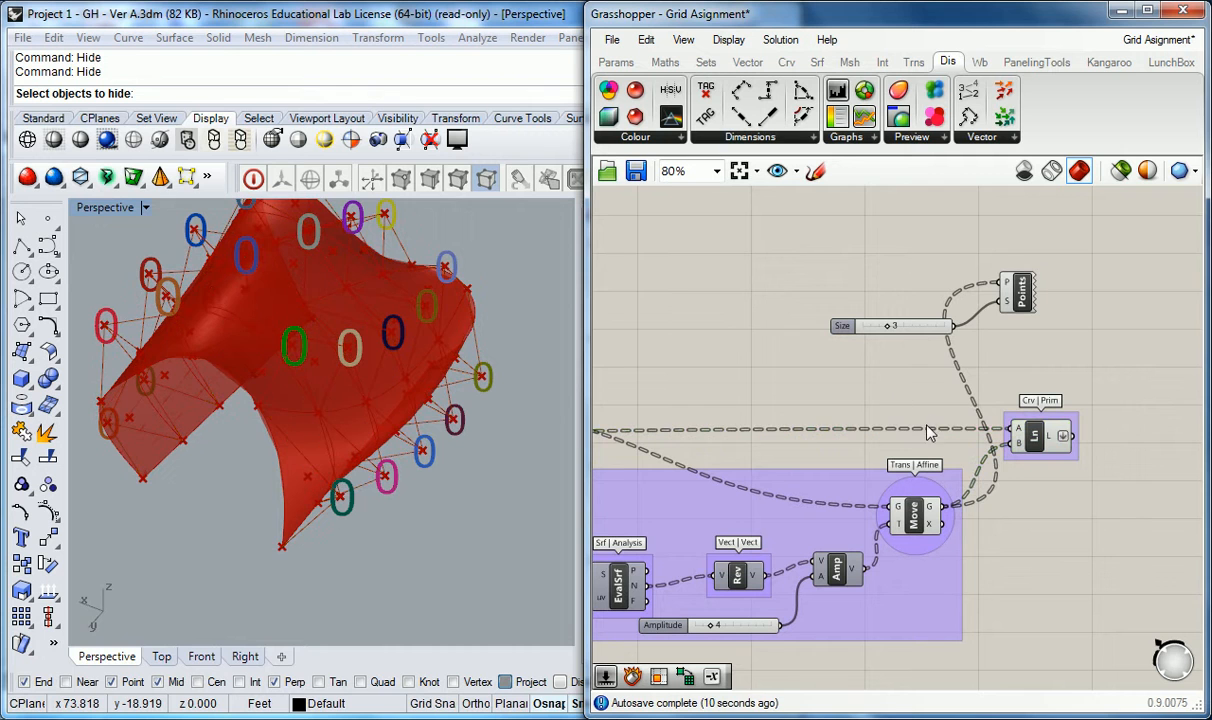
{"action": "left_click", "coordinate": [1036, 432]}
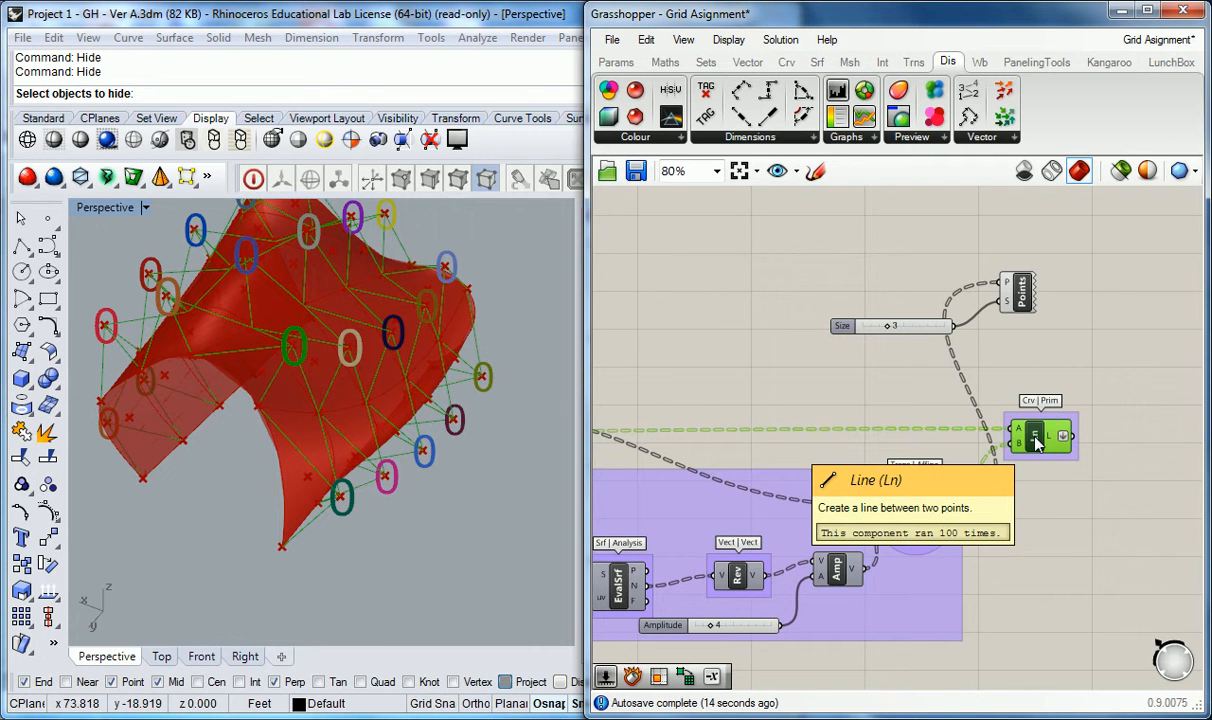
{"action": "left_click", "coordinate": [858, 376]}
{"action": "scroll", "coordinate": [1040, 432], "scroll_direction": "up", "scroll_amount": 3}
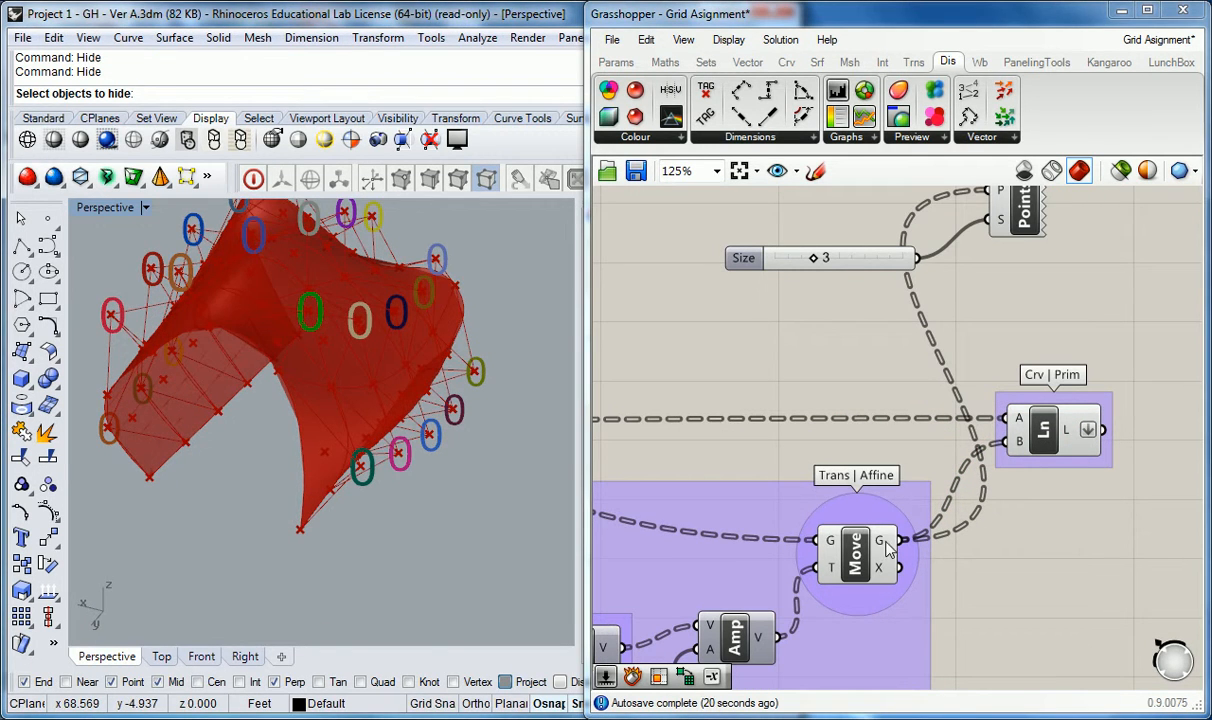
Step: Flatten the Move component's geometry output
{"action": "left_click", "coordinate": [1043, 427]}
{"action": "right_click", "coordinate": [882, 538]}
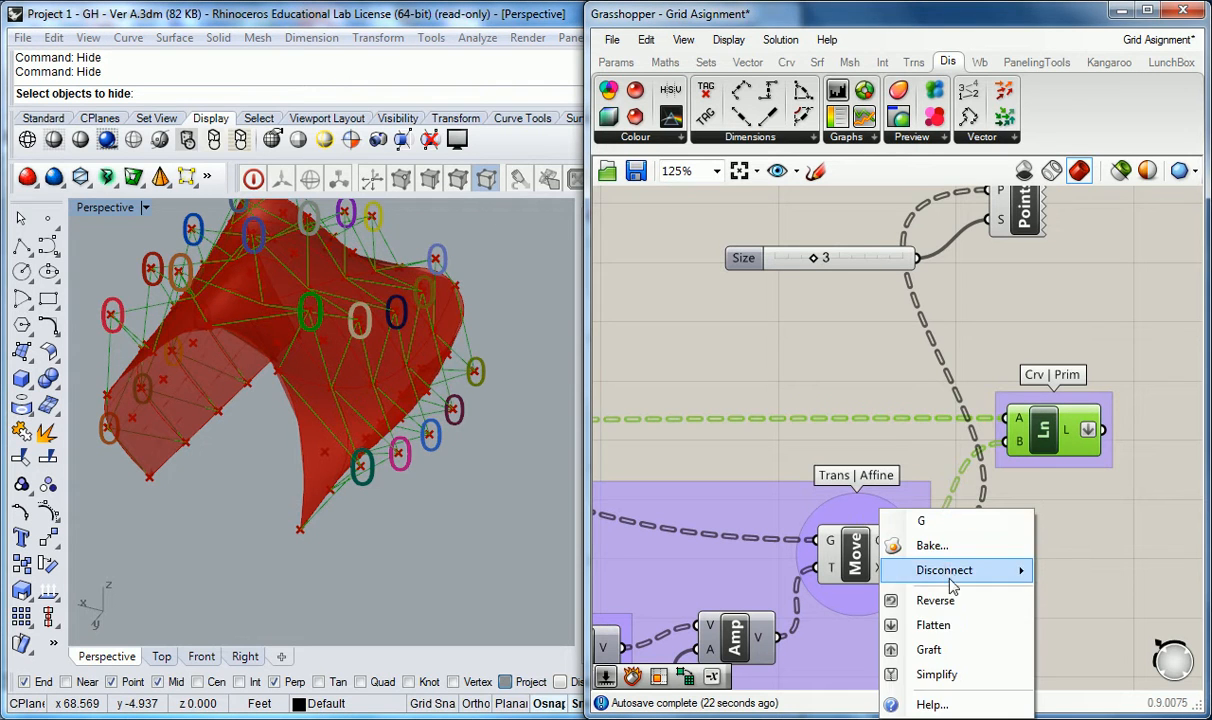
{"action": "left_click", "coordinate": [947, 627]}
Step: Examine the numbering order of the flattened offset points around the surface and the lines drawn to them
{"action": "left_click", "coordinate": [560, 411]}
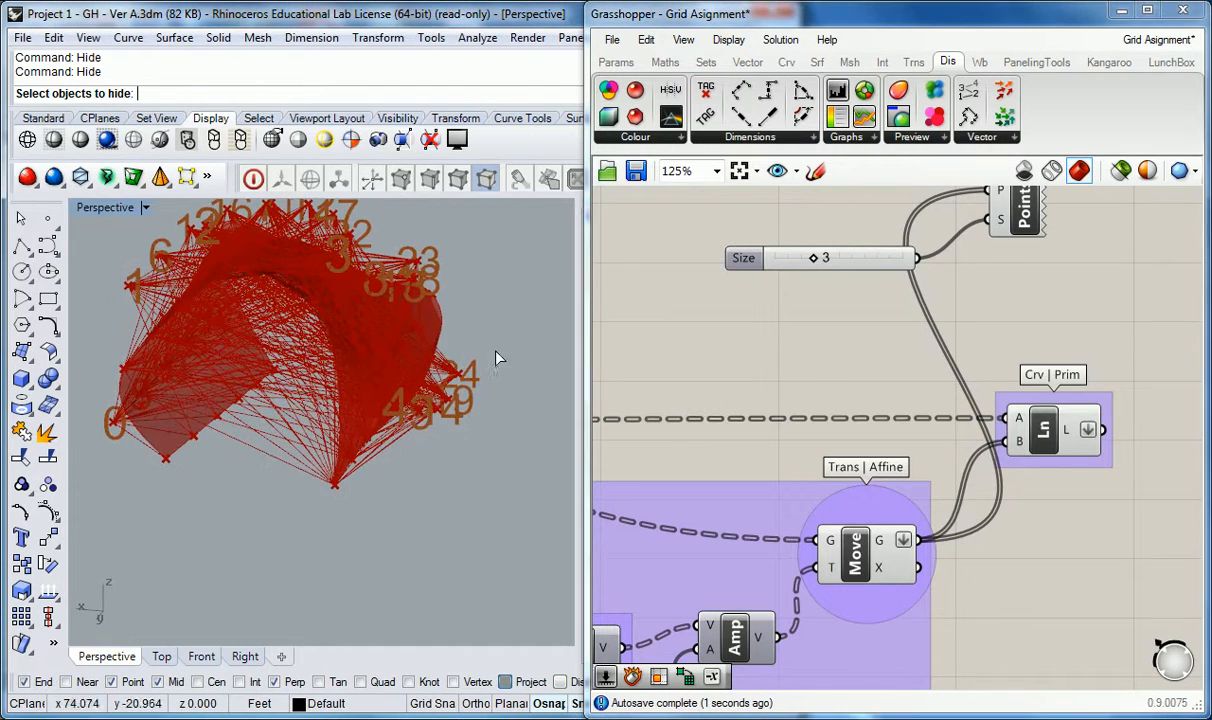
{"action": "right_click_drag", "start_coordinate": [382, 285], "coordinate": [392, 379], "text": "shift"}
{"action": "scroll", "coordinate": [440, 395], "scroll_direction": "up", "scroll_amount": 3}
{"action": "right_click_drag", "start_coordinate": [530, 410], "coordinate": [457, 495]}
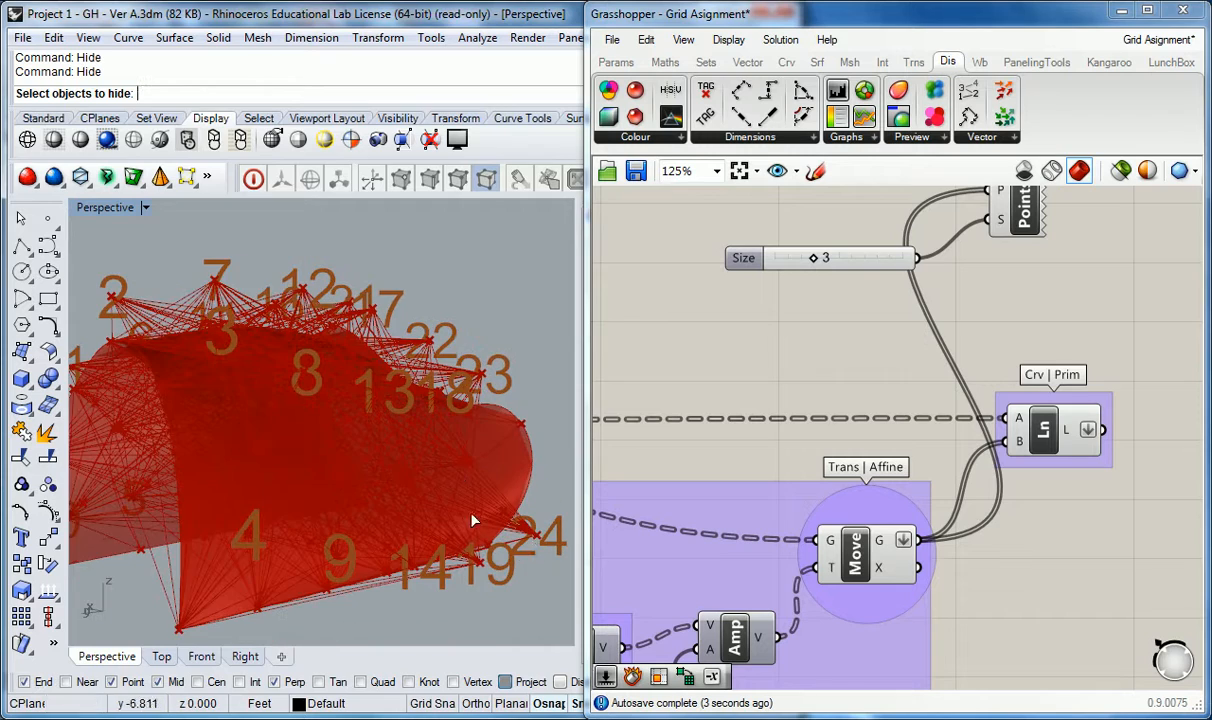
{"action": "right_click_drag", "start_coordinate": [276, 492], "coordinate": [497, 365]}
{"action": "scroll", "coordinate": [438, 492], "scroll_direction": "up", "scroll_amount": 4}
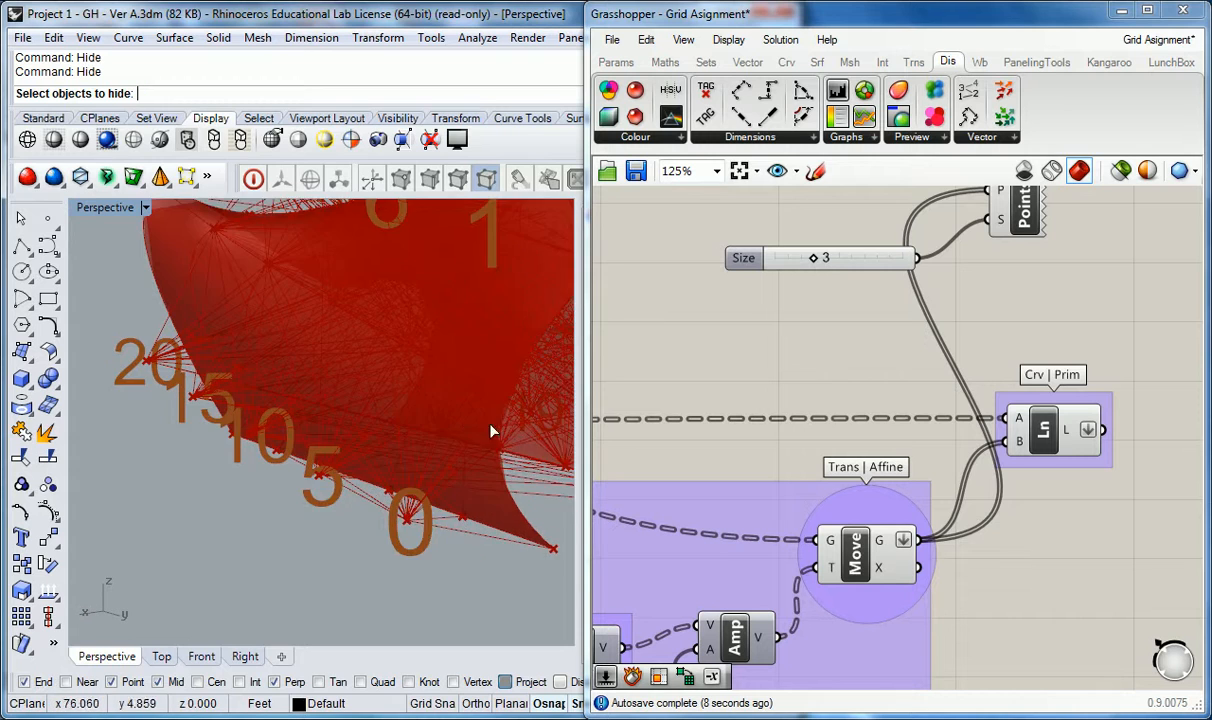
{"action": "right_click_drag", "start_coordinate": [500, 435], "coordinate": [451, 482], "text": "shift"}
{"action": "right_click_drag", "start_coordinate": [457, 283], "coordinate": [326, 409], "text": "shift"}
{"action": "right_click_drag", "start_coordinate": [268, 500], "coordinate": [334, 443], "text": "shift"}
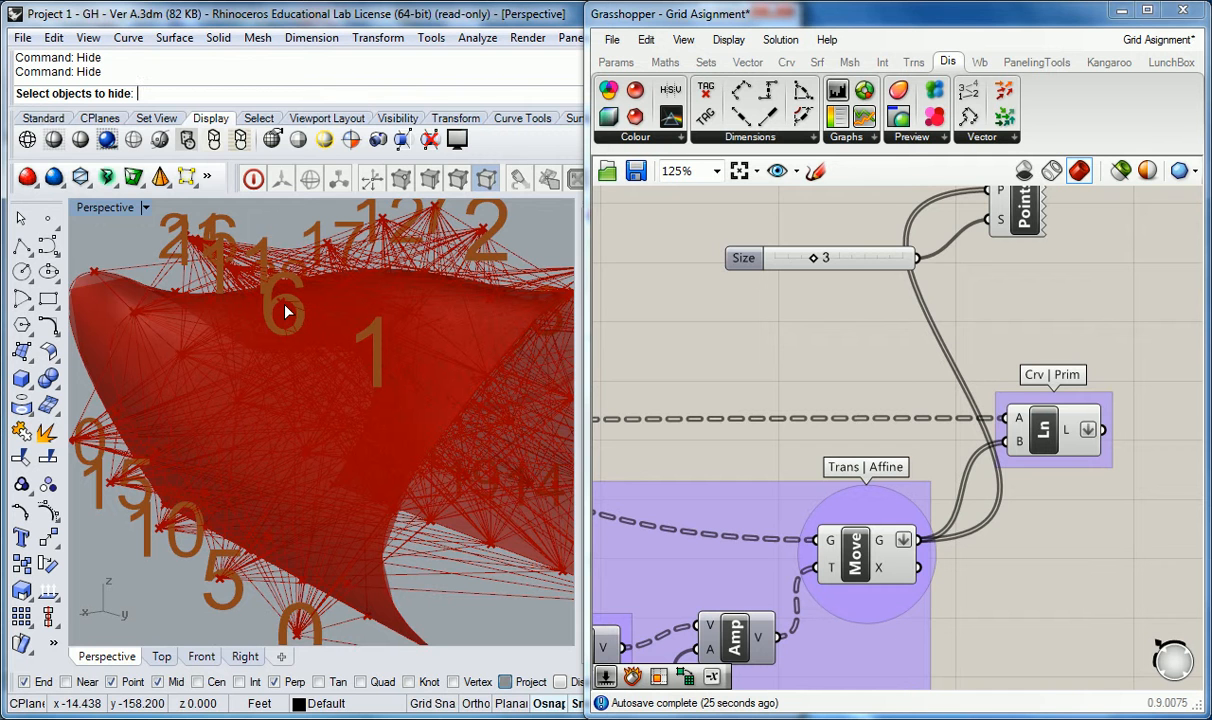
{"action": "right_click_drag", "start_coordinate": [287, 310], "coordinate": [350, 380]}
Step: Turn off flattening on the Move component's geometry output
{"action": "right_click", "coordinate": [901, 549]}
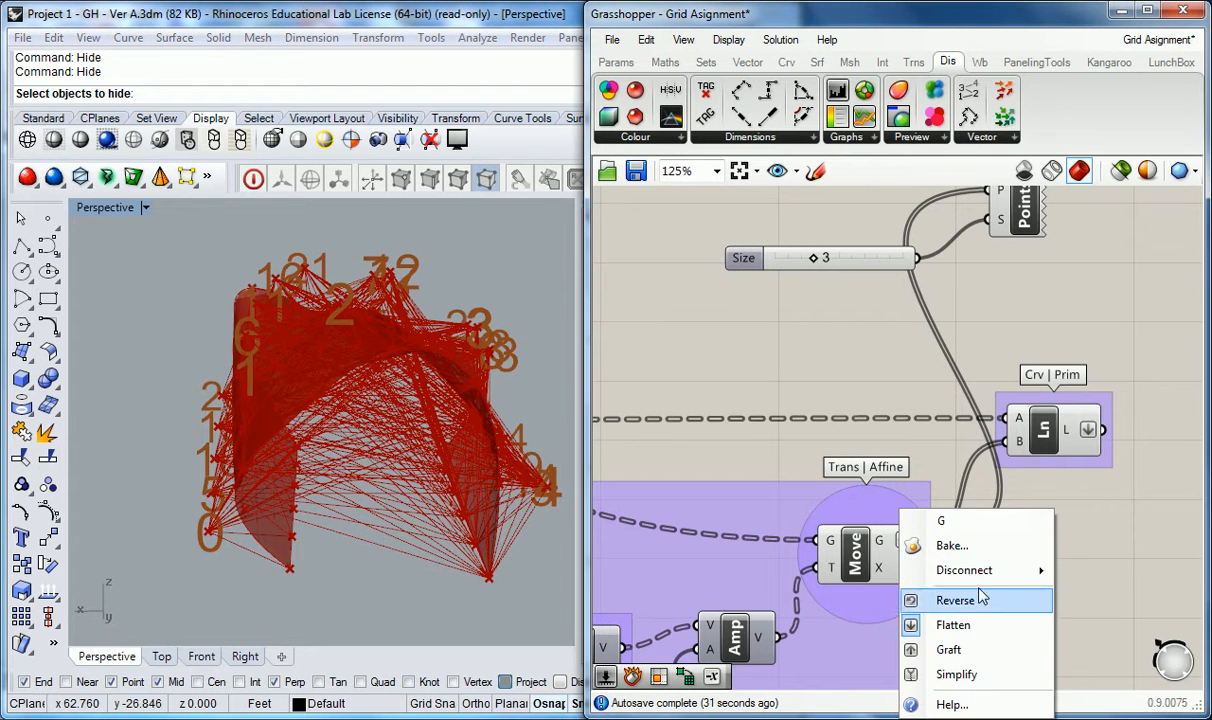
{"action": "left_click", "coordinate": [932, 621]}
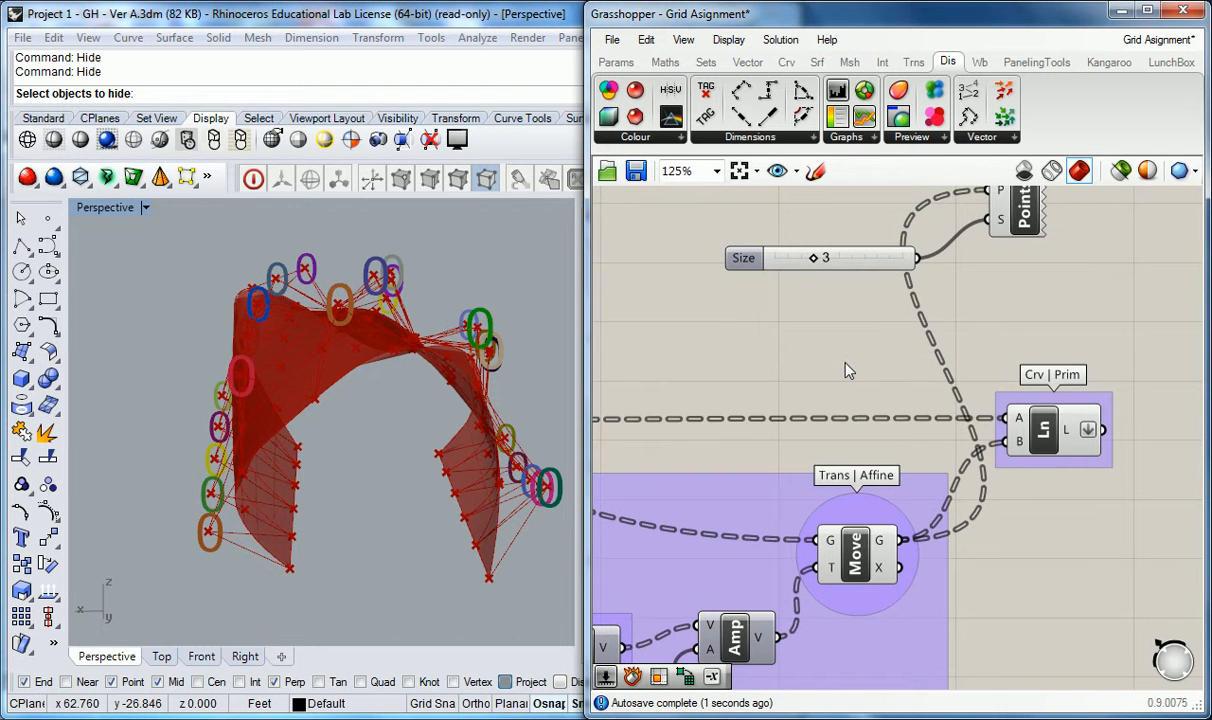
{"action": "right_click_drag", "start_coordinate": [514, 349], "coordinate": [424, 395]}
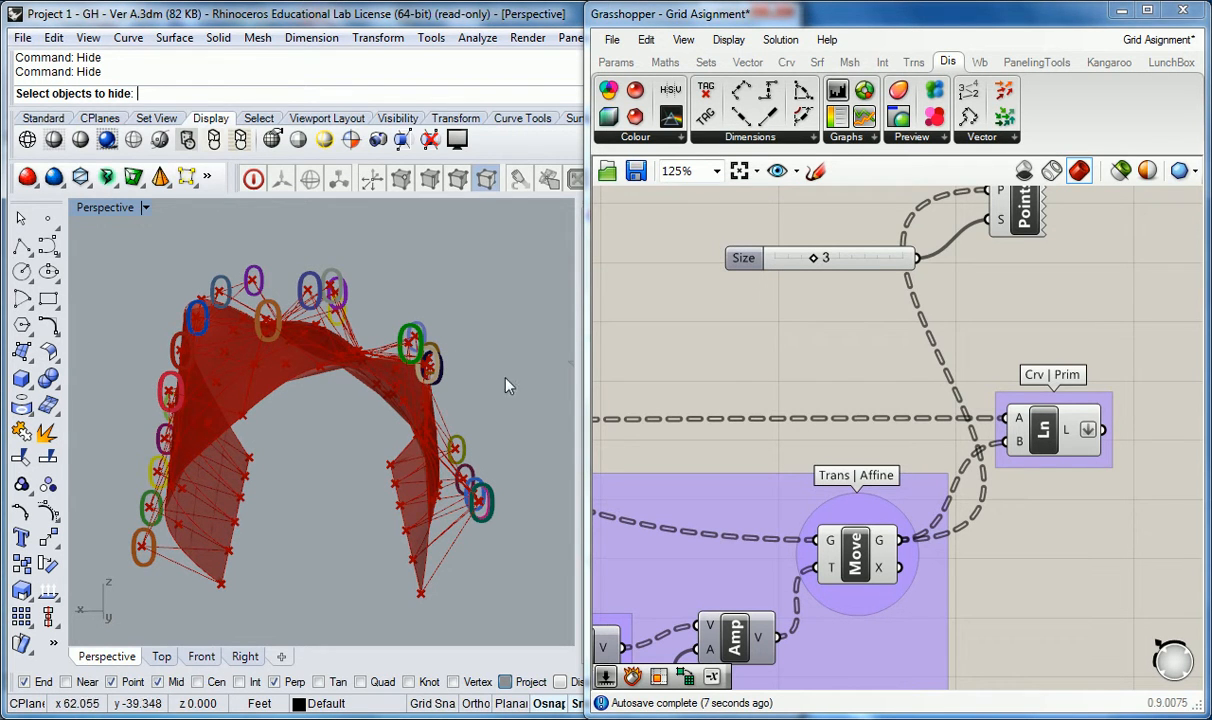
{"action": "right_click_drag", "start_coordinate": [775, 353], "coordinate": [842, 357]}
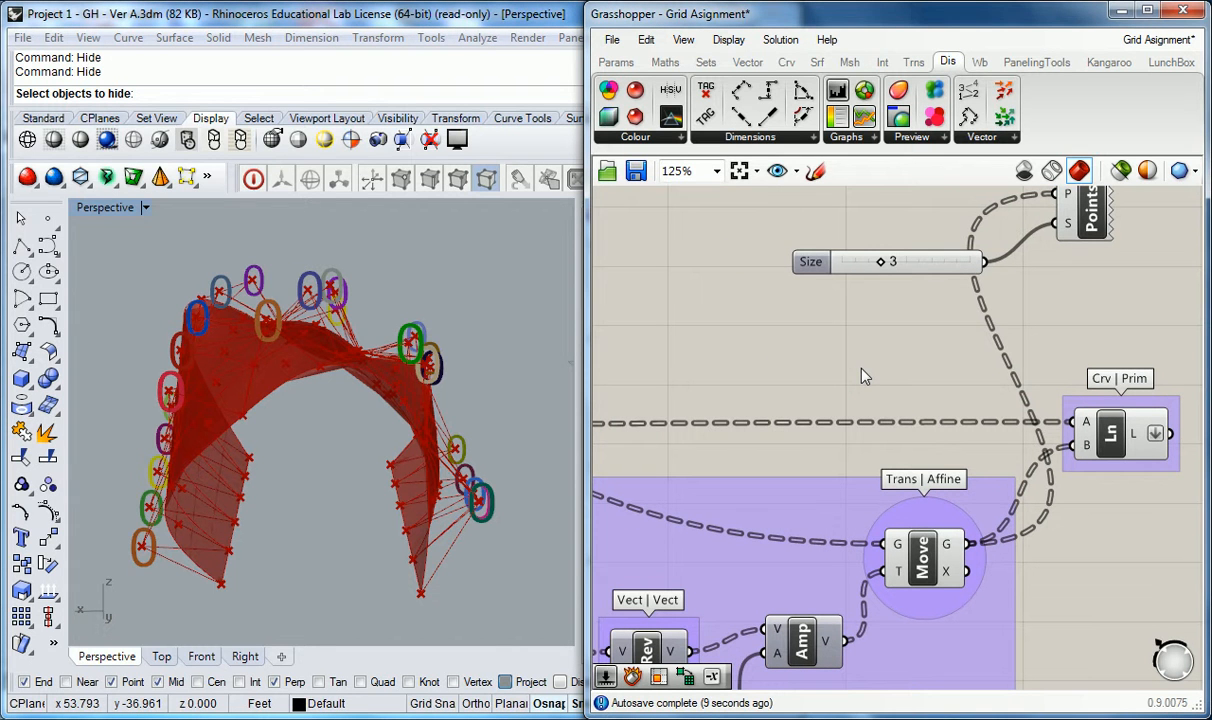
Step: Hide the Point List's index numbers in the Rhino viewport
{"action": "right_click_drag", "start_coordinate": [986, 299], "coordinate": [825, 411]}
{"action": "left_click_drag", "start_coordinate": [1013, 271], "coordinate": [836, 399]}
{"action": "scroll", "coordinate": [820, 370], "scroll_direction": "down", "scroll_amount": 6}
{"action": "scroll", "coordinate": [840, 348], "scroll_direction": "up", "scroll_amount": 2}
{"action": "right_click", "coordinate": [840, 350]}
{"action": "left_click", "coordinate": [903, 389]}
{"action": "left_click", "coordinate": [871, 354]}
{"action": "right_click_drag", "start_coordinate": [828, 314], "coordinate": [936, 328]}
{"action": "scroll", "coordinate": [854, 320], "scroll_direction": "down", "scroll_amount": 2}
{"action": "scroll", "coordinate": [960, 333], "scroll_direction": "up", "scroll_amount": 2}
{"action": "left_click_drag", "start_coordinate": [1047, 325], "coordinate": [916, 405]}
{"action": "left_click_drag", "start_coordinate": [1003, 352], "coordinate": [1032, 590]}
{"action": "left_click", "coordinate": [868, 385]}
Step: Turn off the preview of the DeBrep and SubSrf components
{"action": "right_click_drag", "start_coordinate": [763, 357], "coordinate": [924, 360]}
{"action": "scroll", "coordinate": [814, 387], "scroll_direction": "up", "scroll_amount": 3}
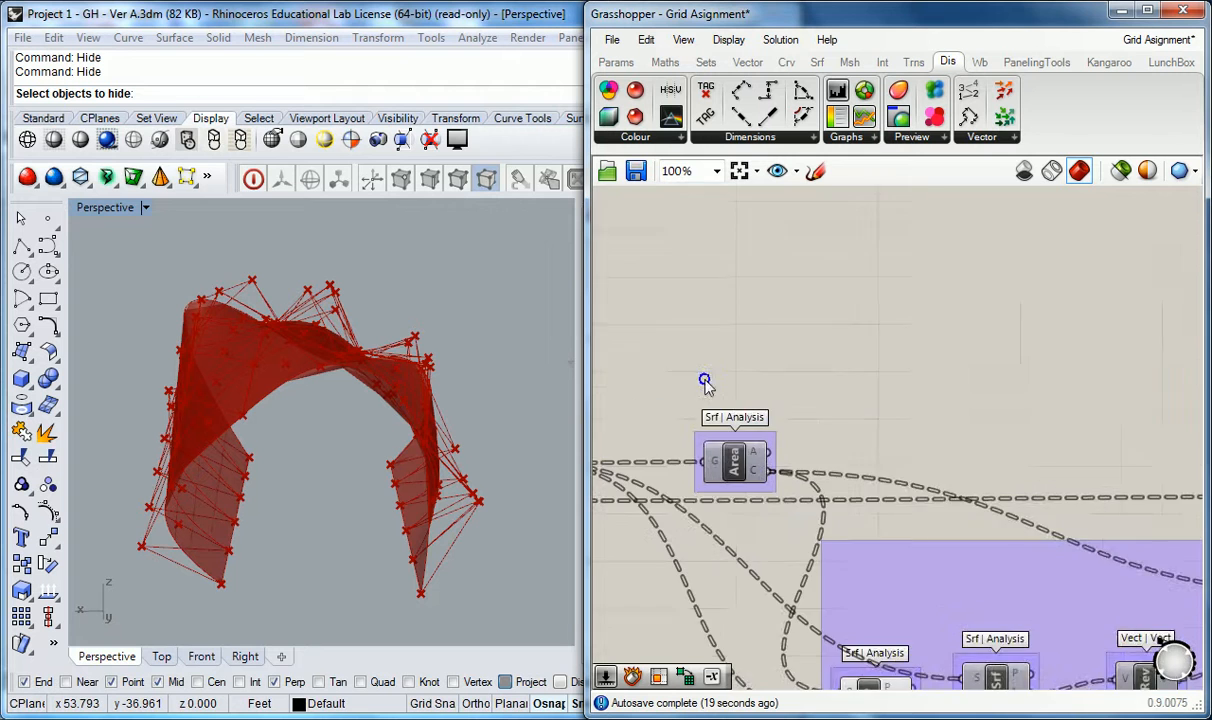
{"action": "right_click_drag", "start_coordinate": [730, 392], "coordinate": [1008, 406]}
{"action": "scroll", "coordinate": [971, 390], "scroll_direction": "down", "scroll_amount": 1}
{"action": "right_click_drag", "start_coordinate": [381, 406], "coordinate": [470, 473]}
{"action": "left_click", "coordinate": [881, 403]}
{"action": "left_click", "coordinate": [814, 484]}
{"action": "right_click", "coordinate": [814, 484]}
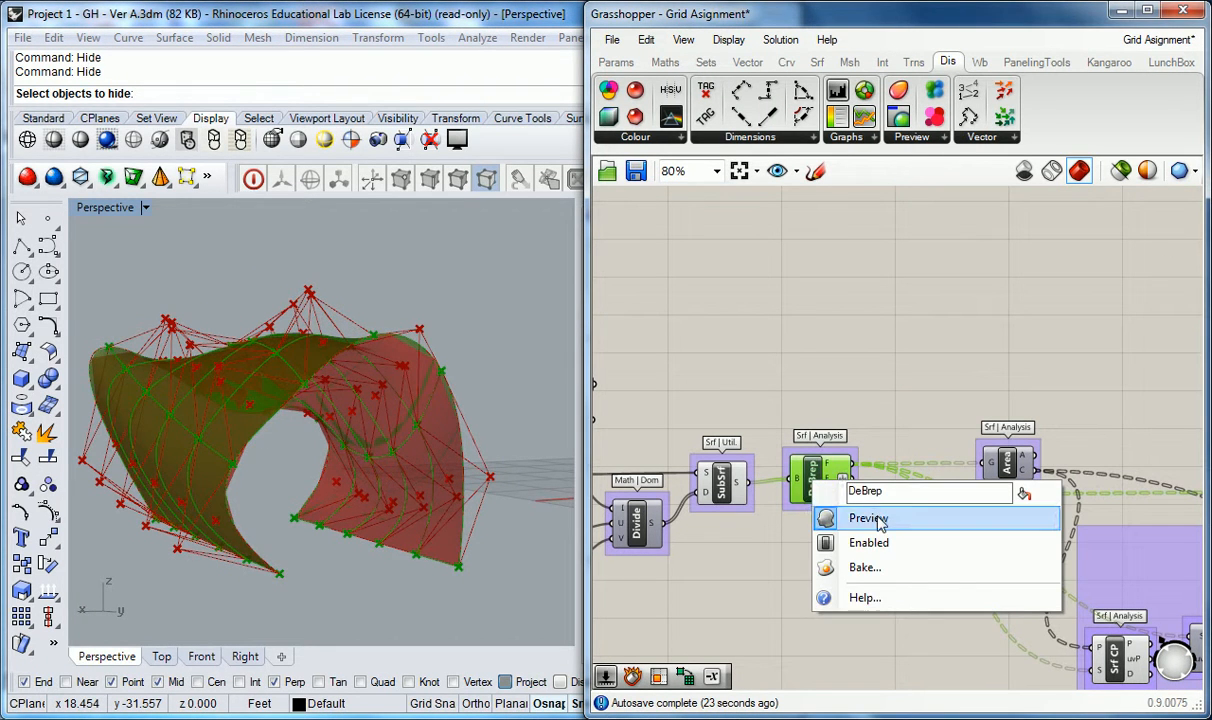
{"action": "left_click", "coordinate": [848, 518]}
{"action": "right_click", "coordinate": [745, 486]}
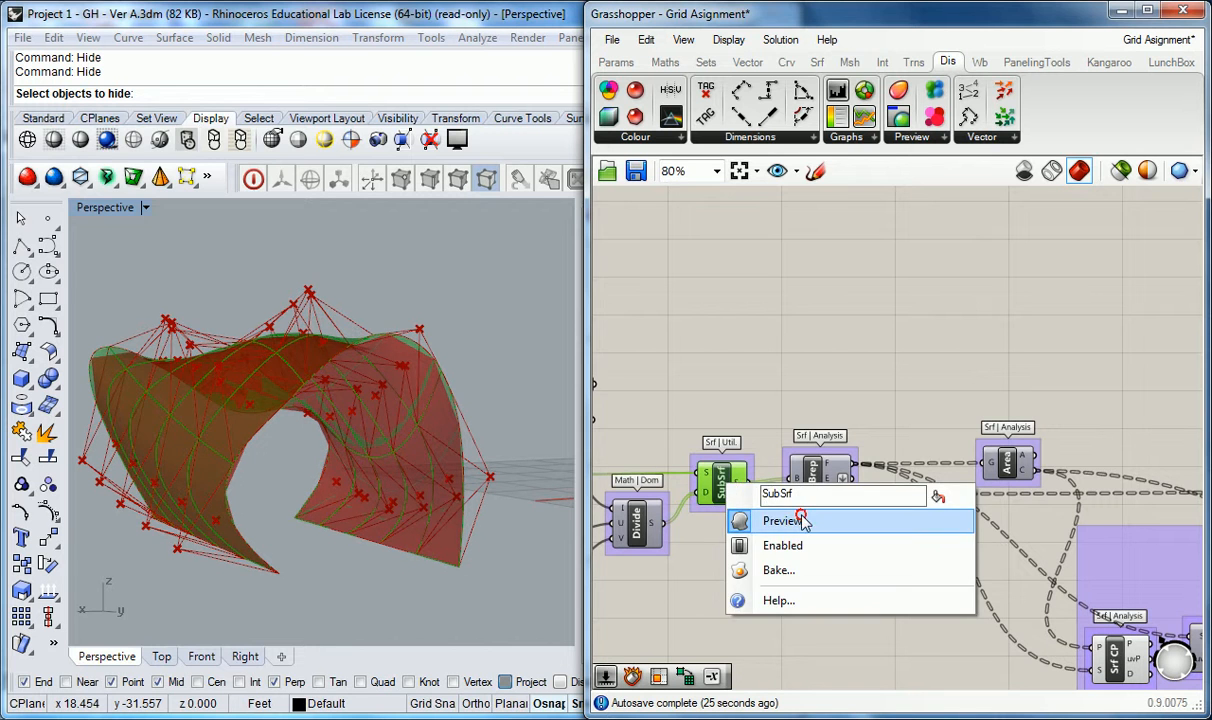
{"action": "left_click", "coordinate": [765, 520]}
Step: Turn off the preview of the surface parameter that feeds Divide and SubSrf
{"action": "scroll", "coordinate": [750, 380], "scroll_direction": "down", "scroll_amount": 2}
{"action": "scroll", "coordinate": [785, 436], "scroll_direction": "up", "scroll_amount": 2}
{"action": "left_click", "coordinate": [740, 444]}
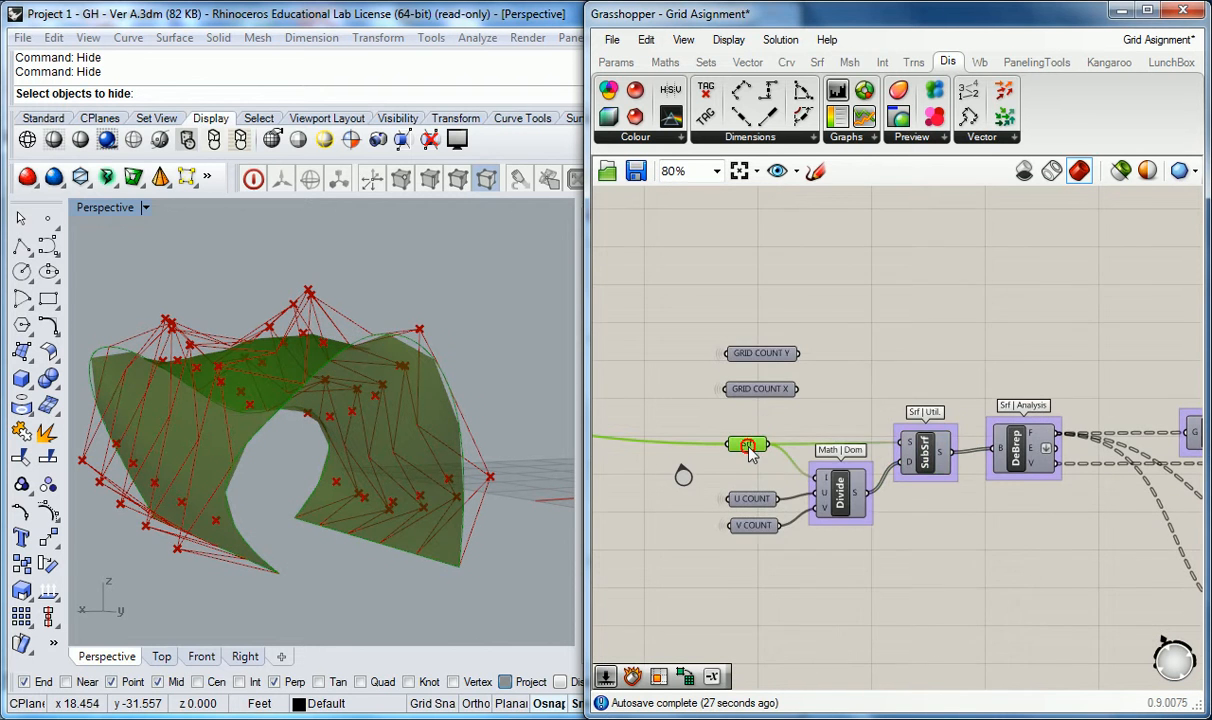
{"action": "right_click", "coordinate": [740, 444]}
{"action": "left_click", "coordinate": [817, 290]}
Step: Turn off the preview of the Warped Surface parameter above the Warped Subdivisions sliders
{"action": "right_click_drag", "start_coordinate": [885, 325], "coordinate": [867, 343]}
{"action": "left_click", "coordinate": [667, 496]}
{"action": "double_click", "coordinate": [667, 496]}
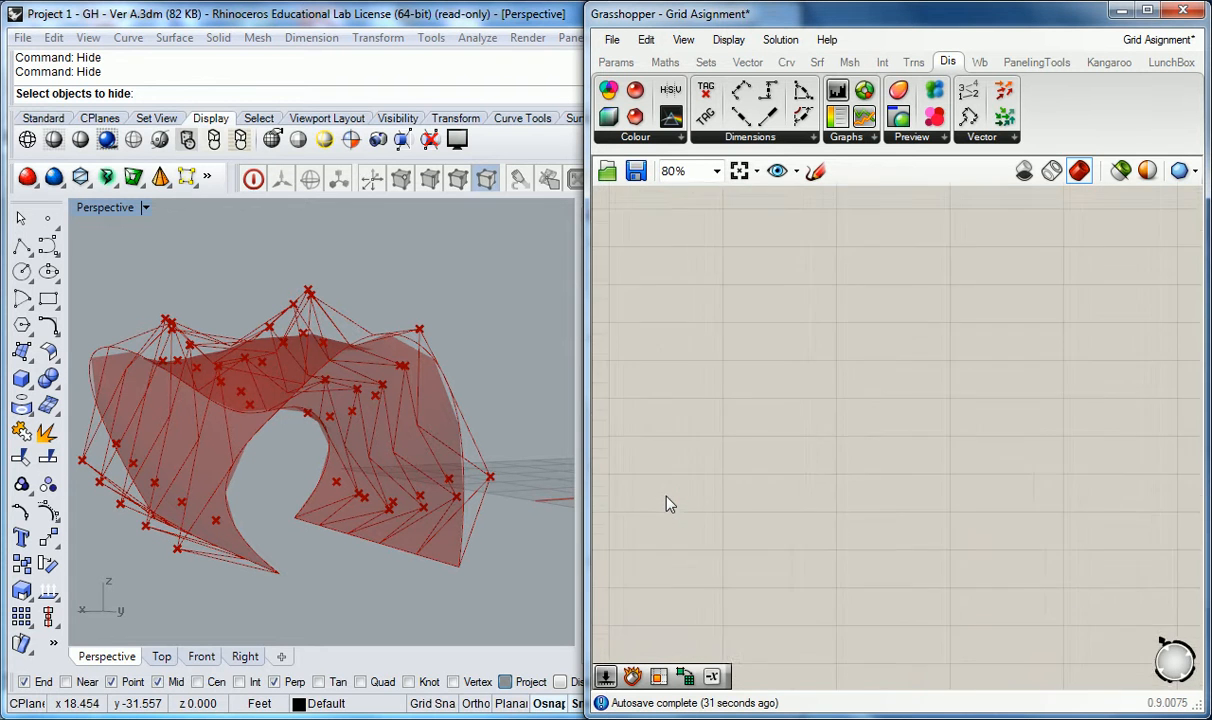
{"action": "left_click", "coordinate": [816, 431]}
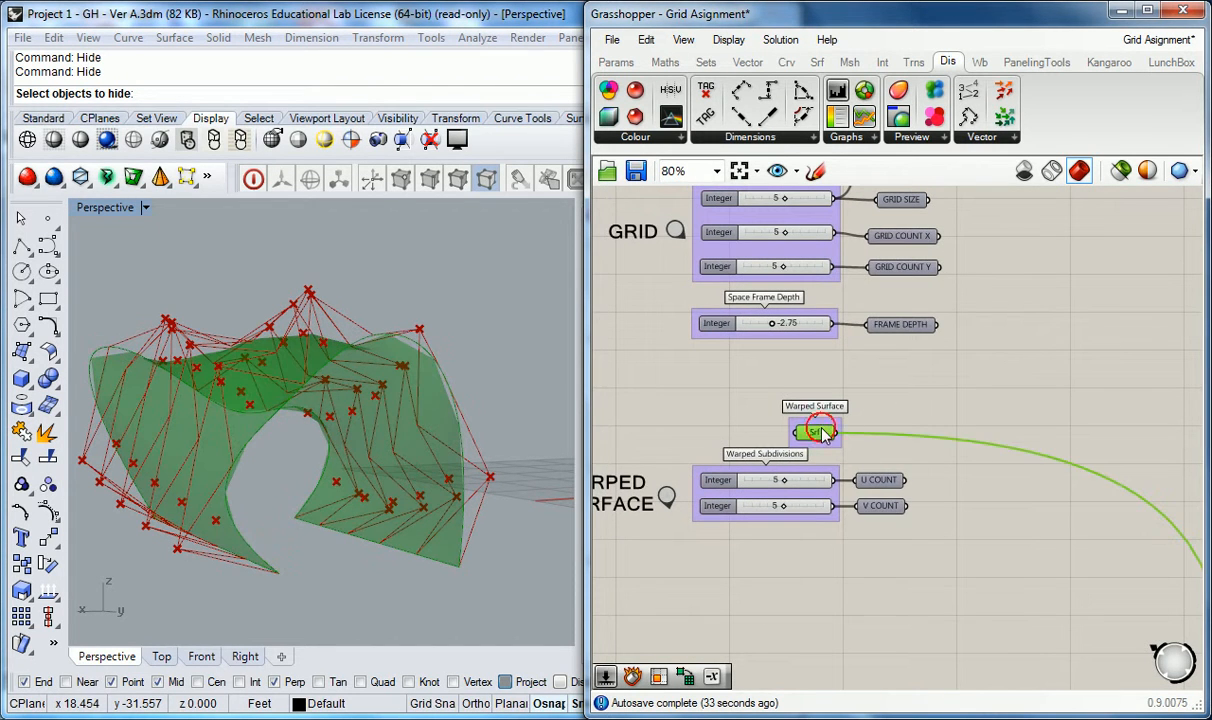
{"action": "right_click", "coordinate": [816, 431]}
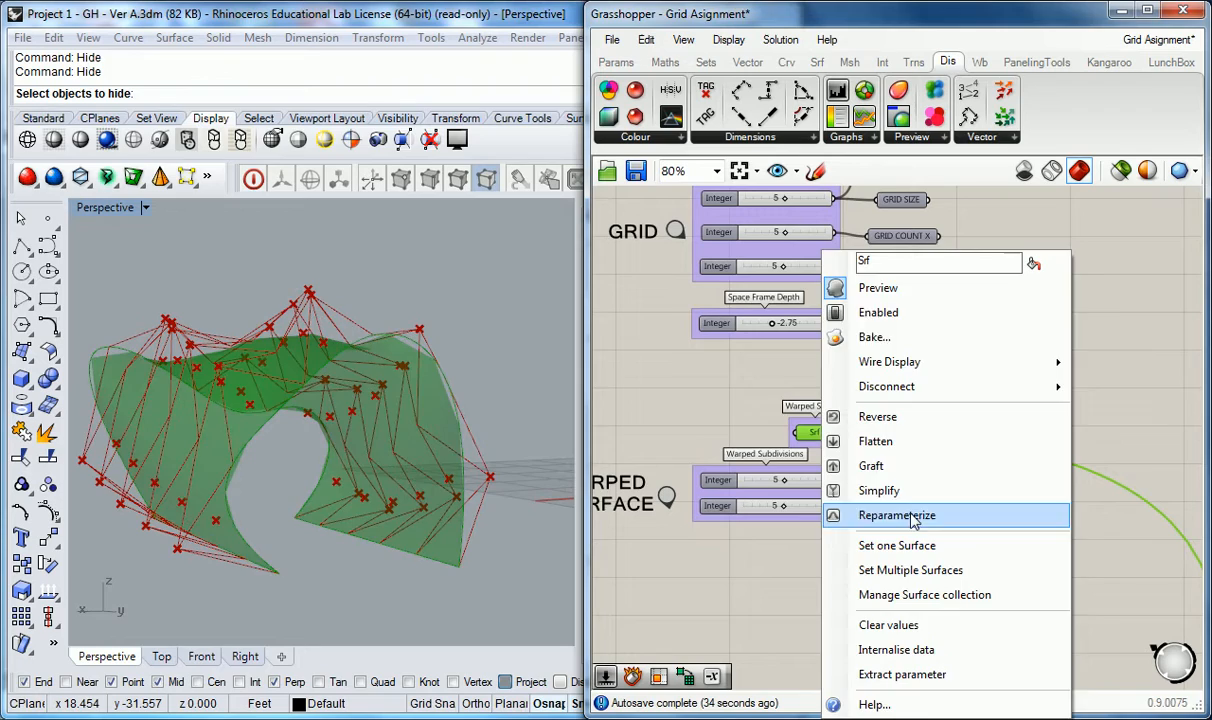
{"action": "left_click", "coordinate": [880, 288]}
Step: Examine the frame lines in the Rhino viewport from several angles, highlighting the component at the definition's end that draws them
{"action": "right_click_drag", "start_coordinate": [465, 379], "coordinate": [395, 370]}
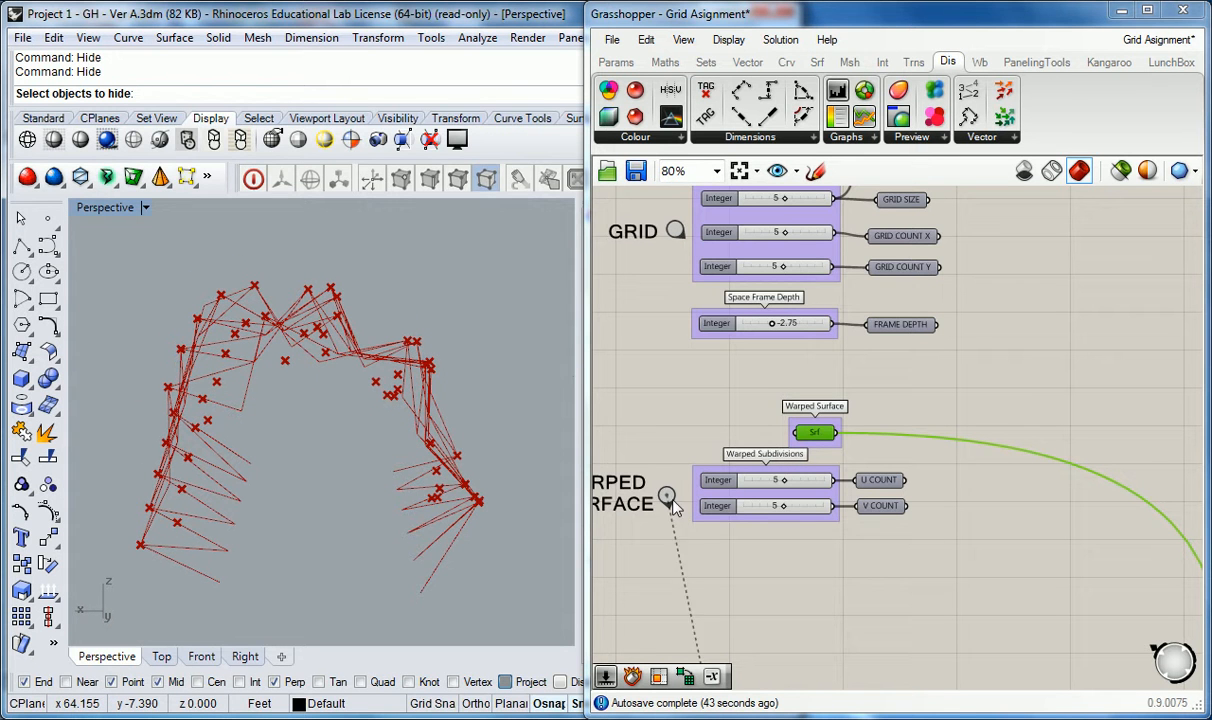
{"action": "right_click_drag", "start_coordinate": [360, 420], "coordinate": [465, 563]}
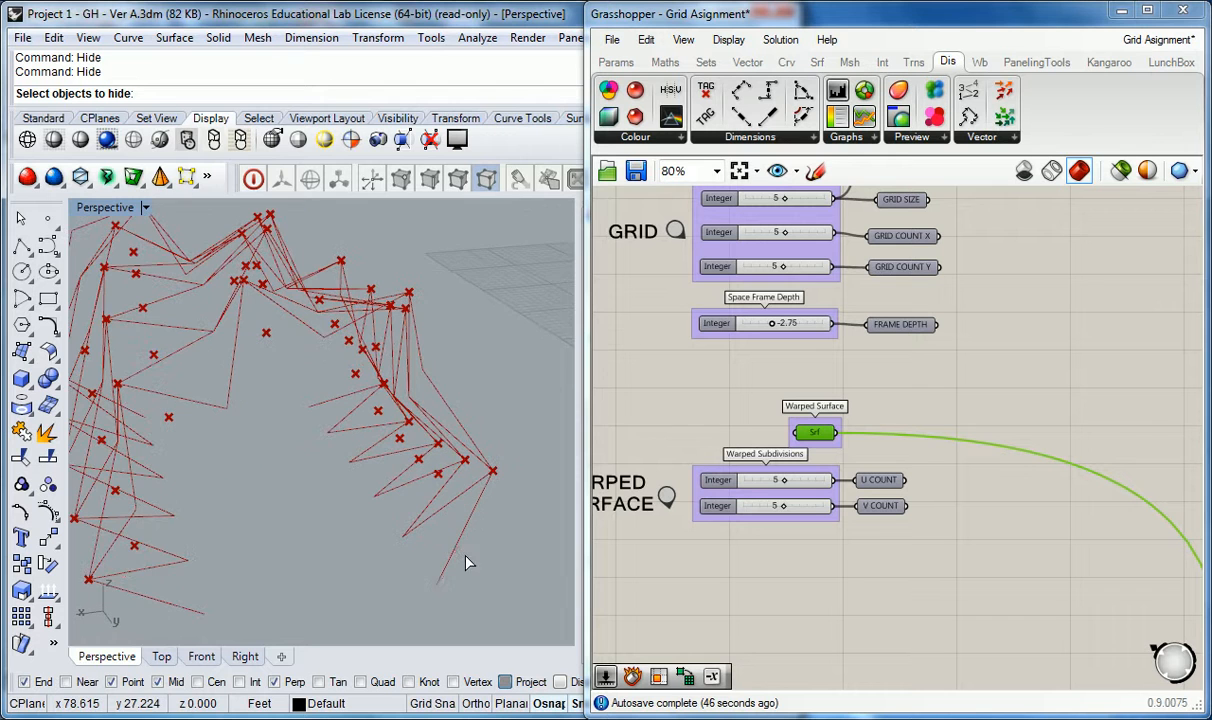
{"action": "left_click", "coordinate": [667, 494]}
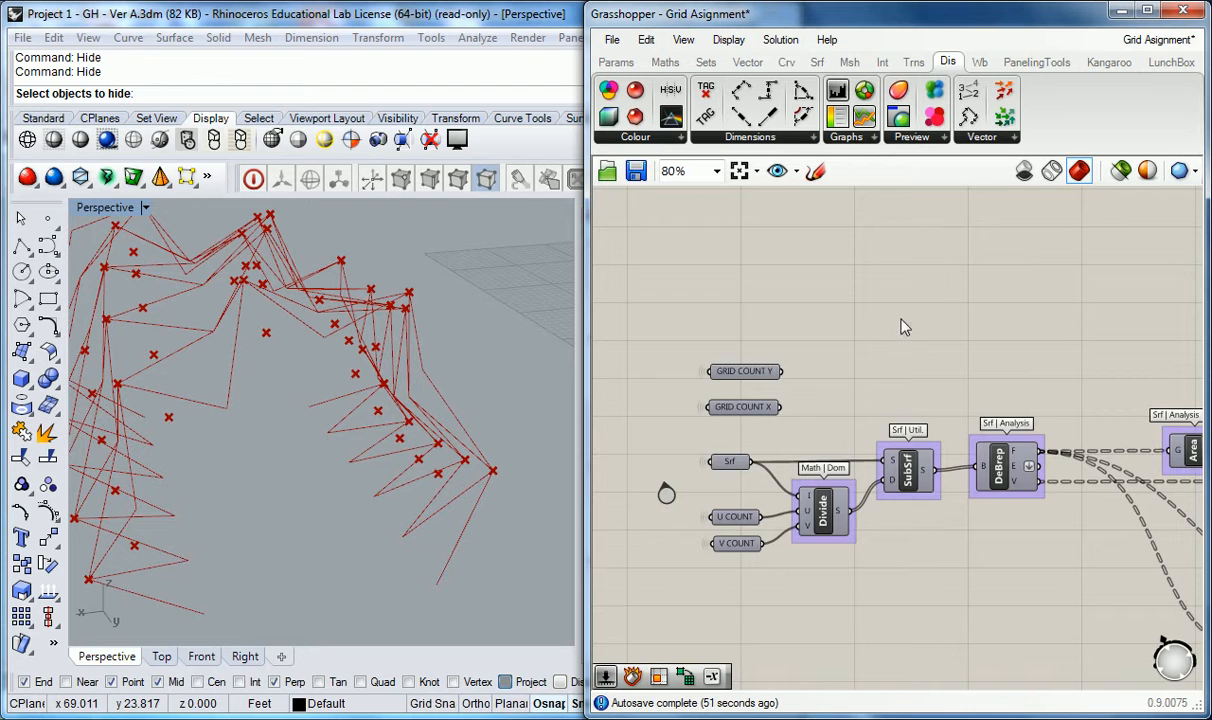
{"action": "scroll", "coordinate": [907, 321], "scroll_direction": "down", "scroll_amount": 3}
{"action": "right_click_drag", "start_coordinate": [1014, 360], "coordinate": [691, 321]}
{"action": "left_click", "coordinate": [1060, 370]}
{"action": "right_click_drag", "start_coordinate": [961, 332], "coordinate": [1019, 342]}
{"action": "right_click_drag", "start_coordinate": [246, 495], "coordinate": [308, 459]}
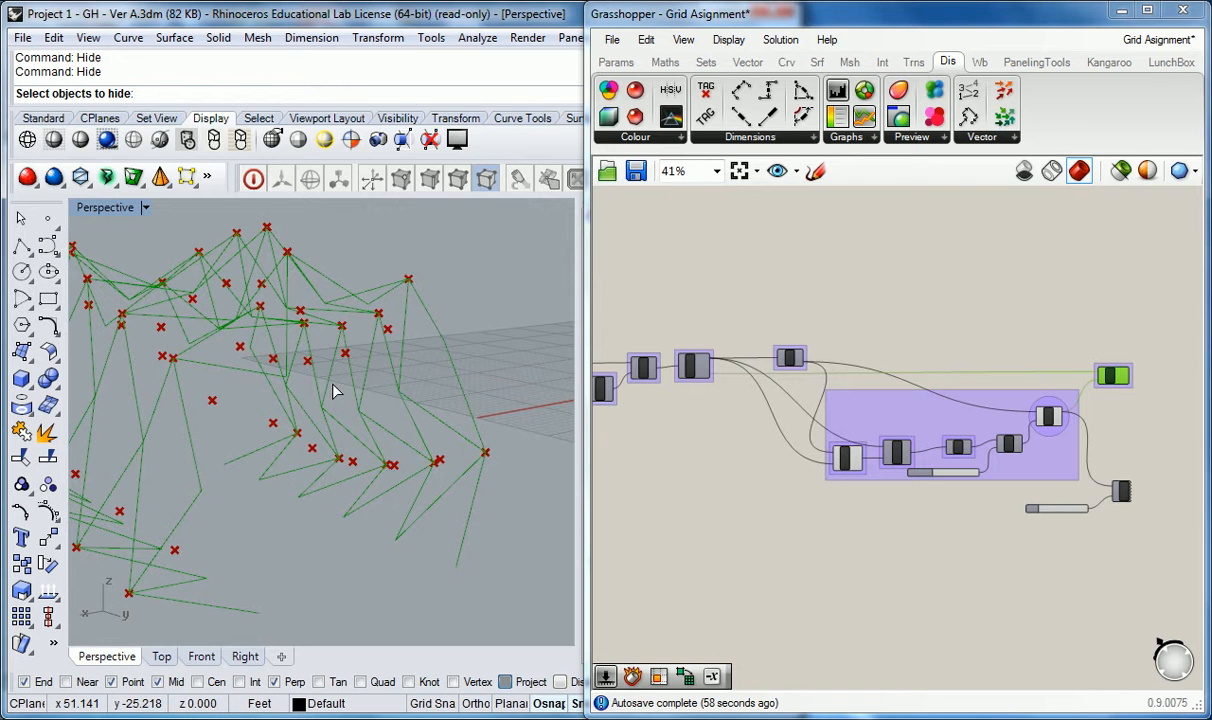
{"action": "right_click_drag", "start_coordinate": [475, 365], "coordinate": [405, 458]}
{"action": "right_click_drag", "start_coordinate": [461, 494], "coordinate": [451, 532]}
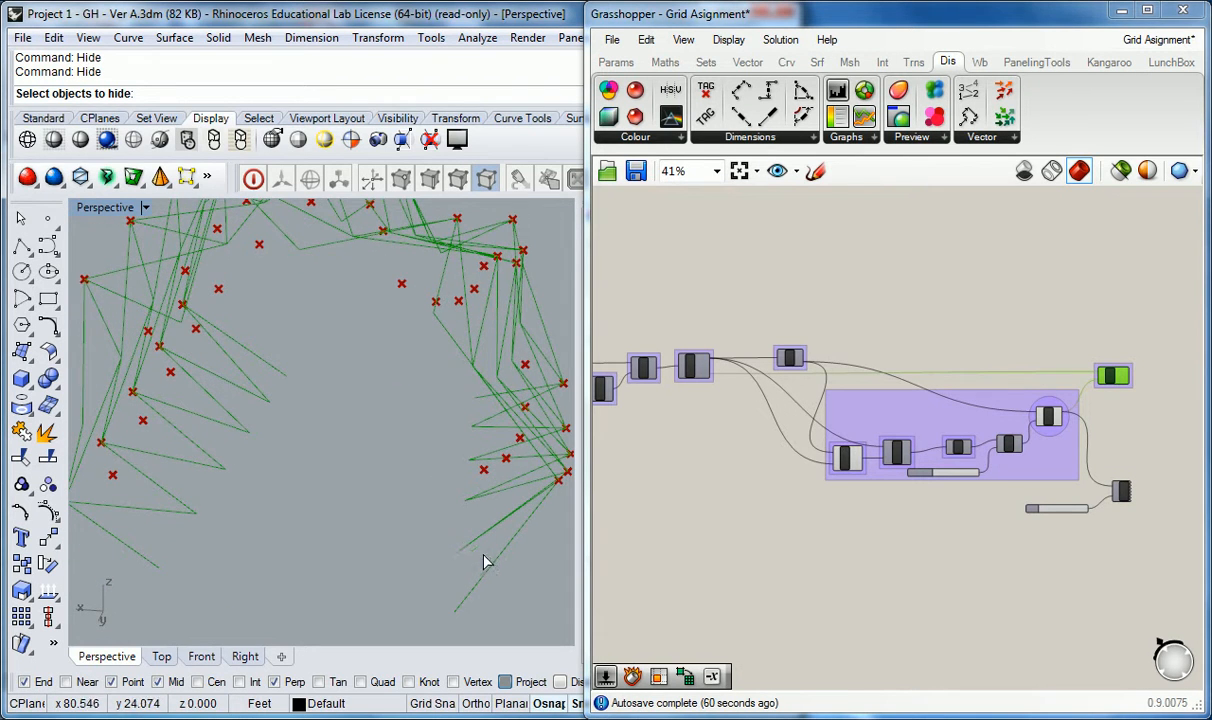
{"action": "right_click_drag", "start_coordinate": [452, 592], "coordinate": [530, 465]}
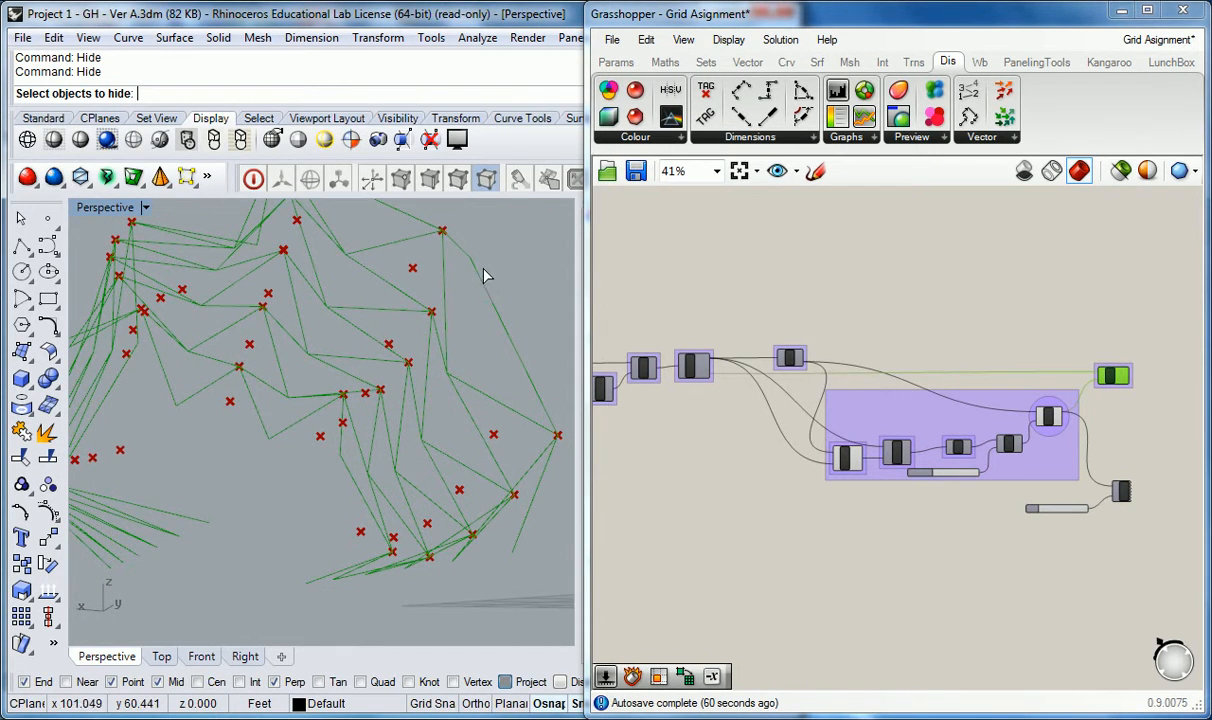
{"action": "right_click_drag", "start_coordinate": [503, 538], "coordinate": [649, 446]}
{"action": "left_click", "coordinate": [808, 318]}
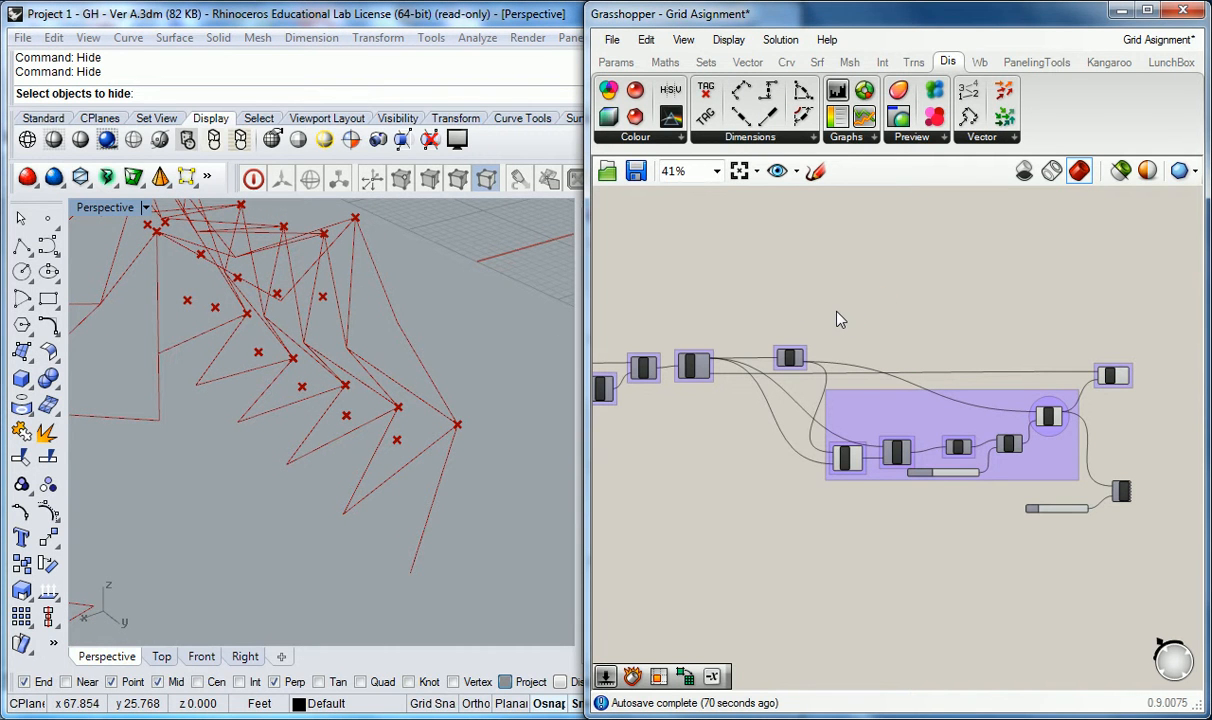
Step: Inspect the data structure of the DeBrep component's vertices output
{"action": "right_click_drag", "start_coordinate": [810, 310], "coordinate": [893, 319]}
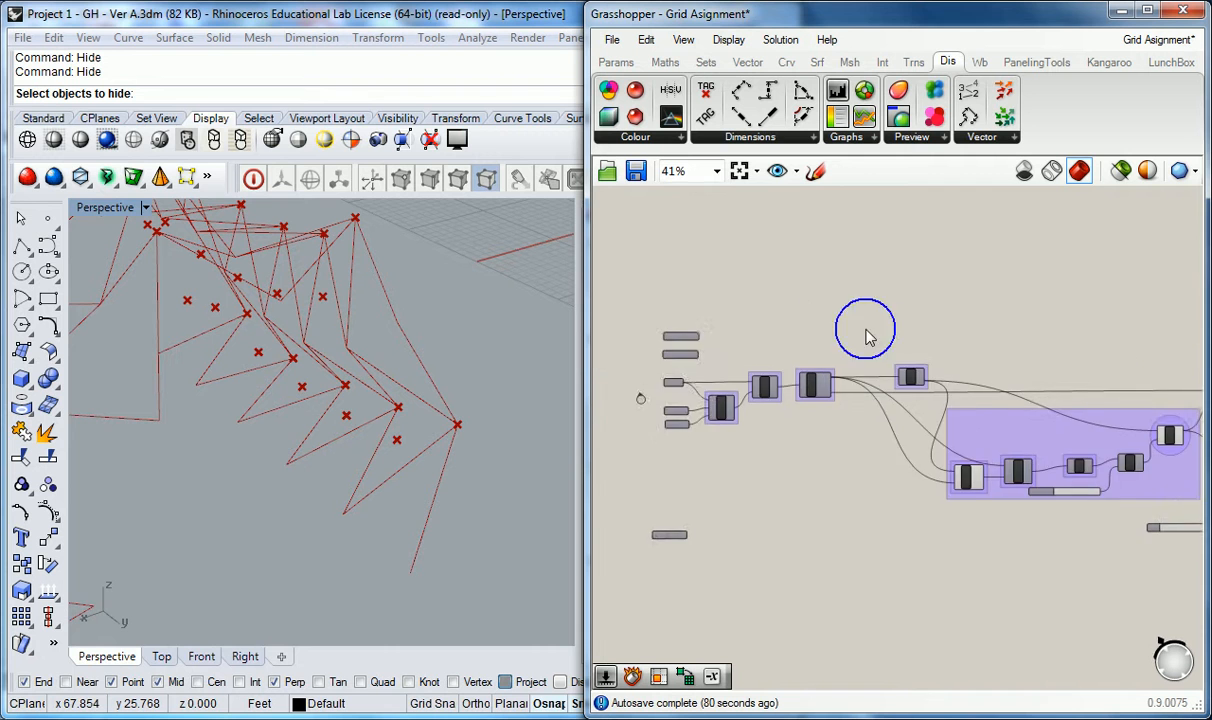
{"action": "scroll", "coordinate": [887, 352], "scroll_direction": "up", "scroll_amount": 2}
{"action": "scroll", "coordinate": [873, 343], "scroll_direction": "down", "scroll_amount": 1}
{"action": "scroll", "coordinate": [872, 335], "scroll_direction": "down", "scroll_amount": 1}
{"action": "right_click_drag", "start_coordinate": [1020, 387], "coordinate": [955, 401]}
{"action": "left_click_drag", "start_coordinate": [1089, 500], "coordinate": [1070, 443]}
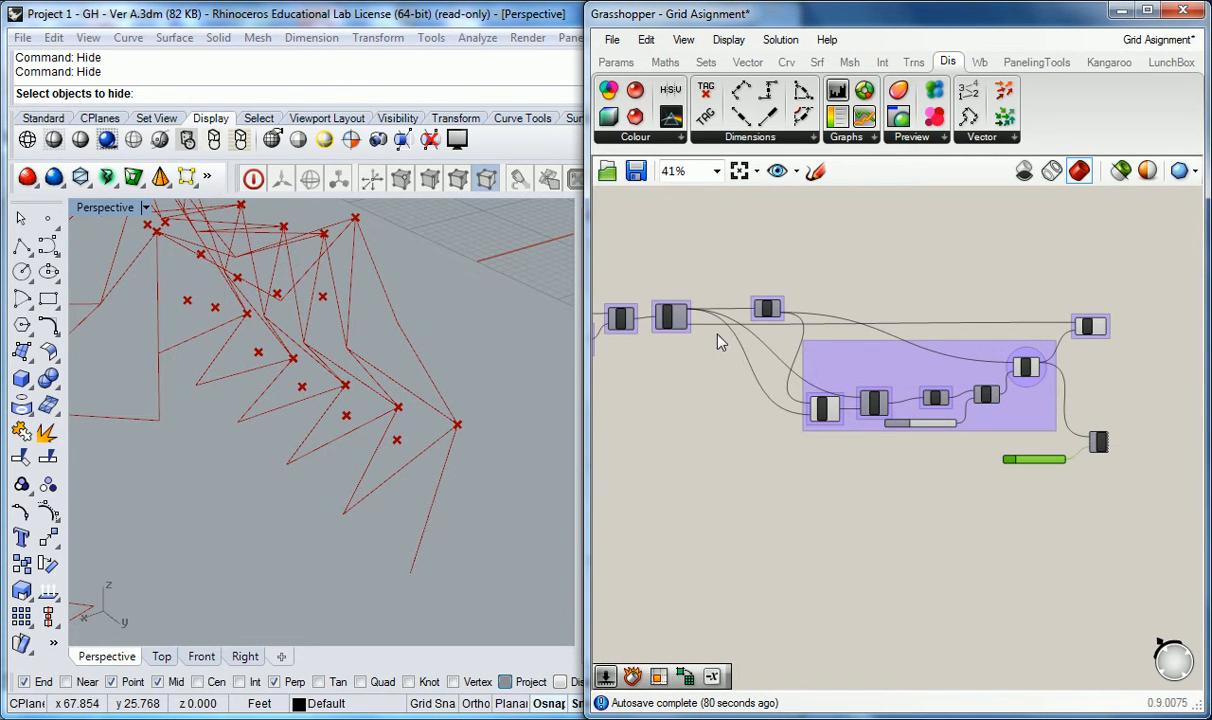
{"action": "scroll", "coordinate": [728, 345], "scroll_direction": "up", "scroll_amount": 2}
{"action": "right_click_drag", "start_coordinate": [728, 345], "coordinate": [848, 440]}
{"action": "scroll", "coordinate": [848, 440], "scroll_direction": "up", "scroll_amount": 2}
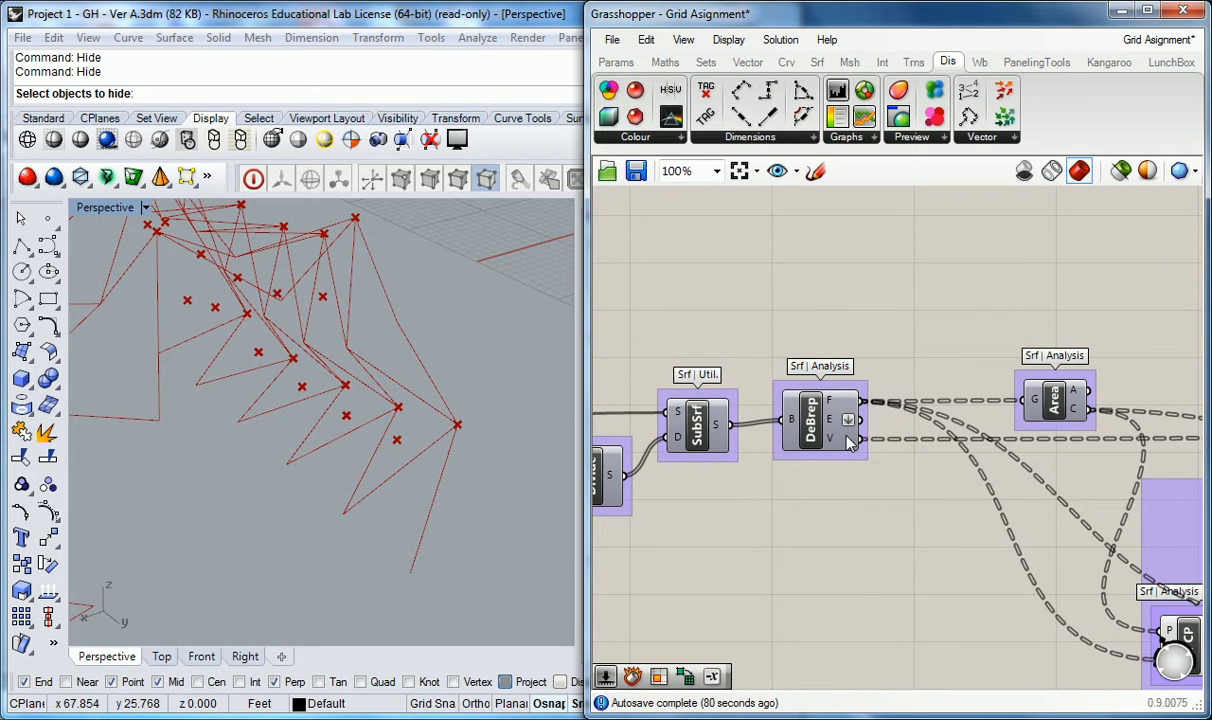
{"action": "mouse_move", "coordinate": [849, 442]}
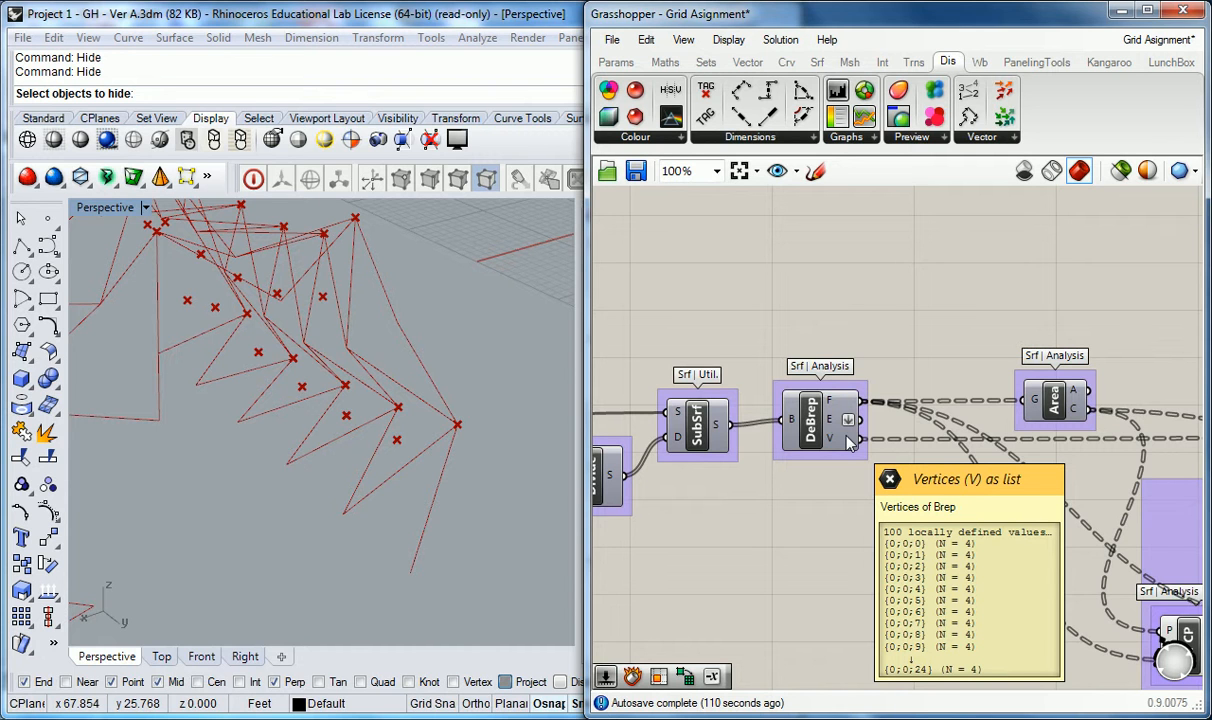
Step: Place a List Item component in the empty canvas area above the DeBrep and Area components
{"action": "right_click_drag", "start_coordinate": [865, 326], "coordinate": [817, 413]}
{"action": "left_click", "coordinate": [665, 62]}
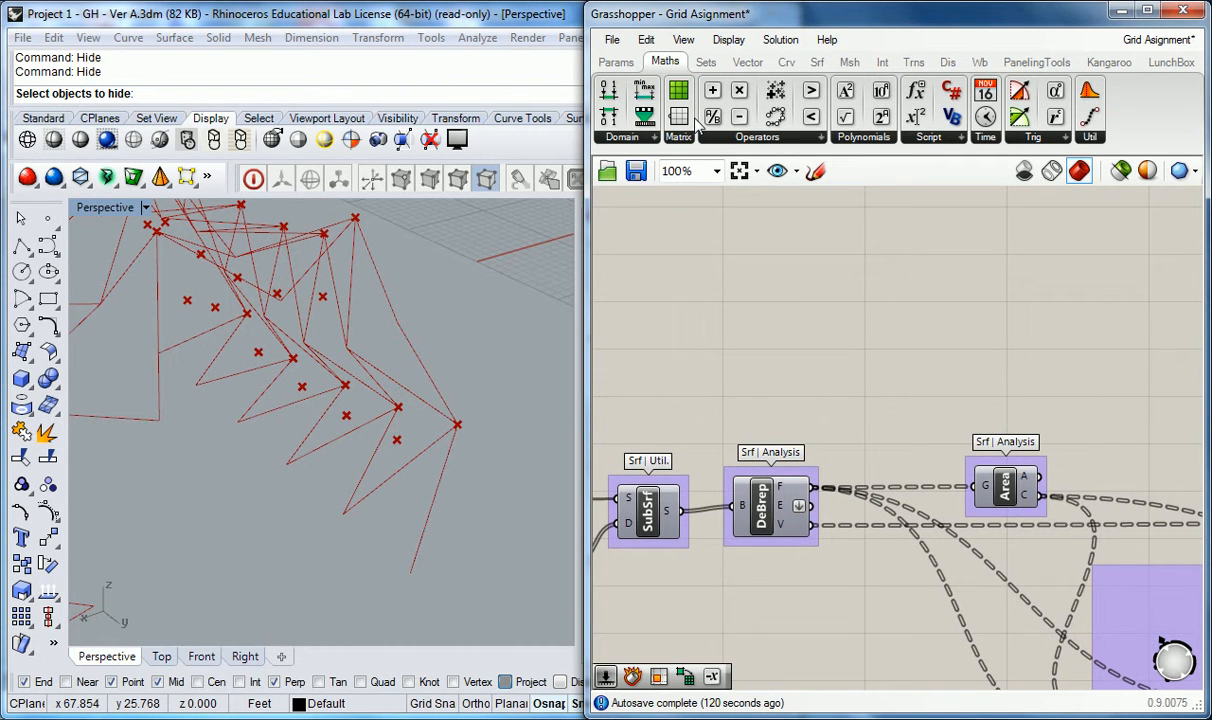
{"action": "left_click", "coordinate": [653, 139]}
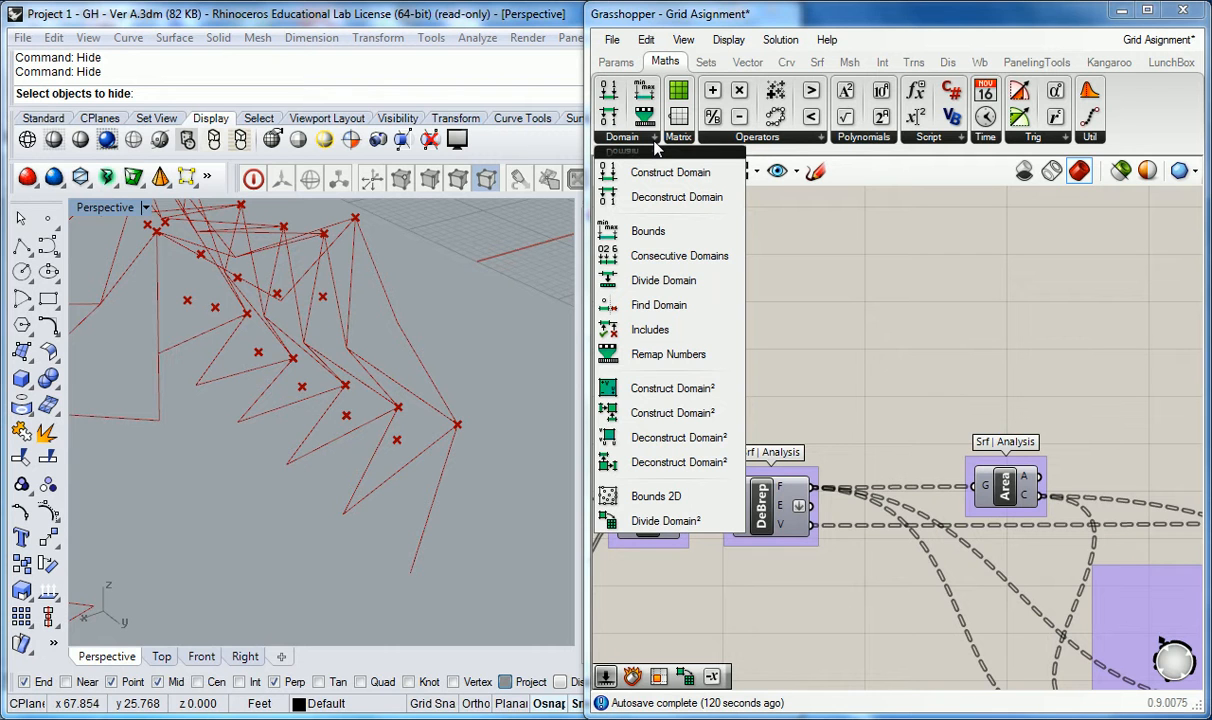
{"action": "left_click", "coordinate": [705, 62]}
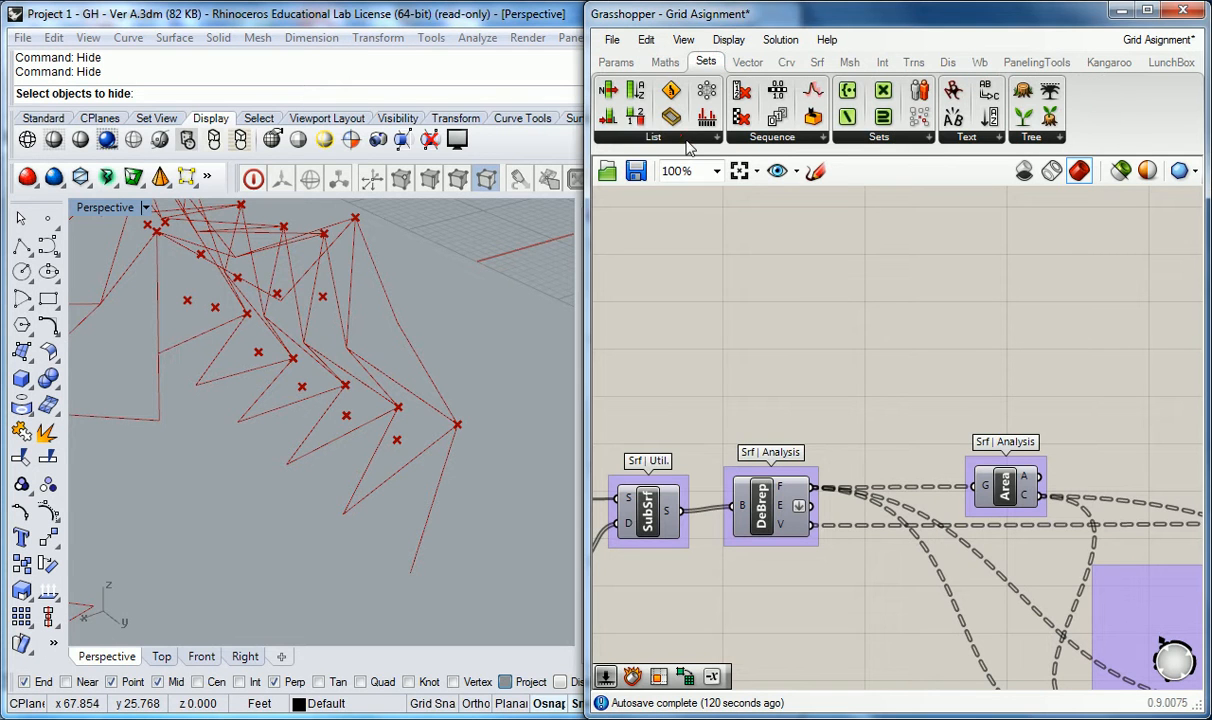
{"action": "left_click", "coordinate": [650, 139]}
{"action": "left_click_drag", "start_coordinate": [649, 197], "coordinate": [860, 317]}
{"action": "left_click", "coordinate": [1022, 250]}
{"action": "right_click_drag", "start_coordinate": [1067, 302], "coordinate": [909, 351]}
{"action": "scroll", "coordinate": [982, 316], "scroll_direction": "down", "scroll_amount": 2}
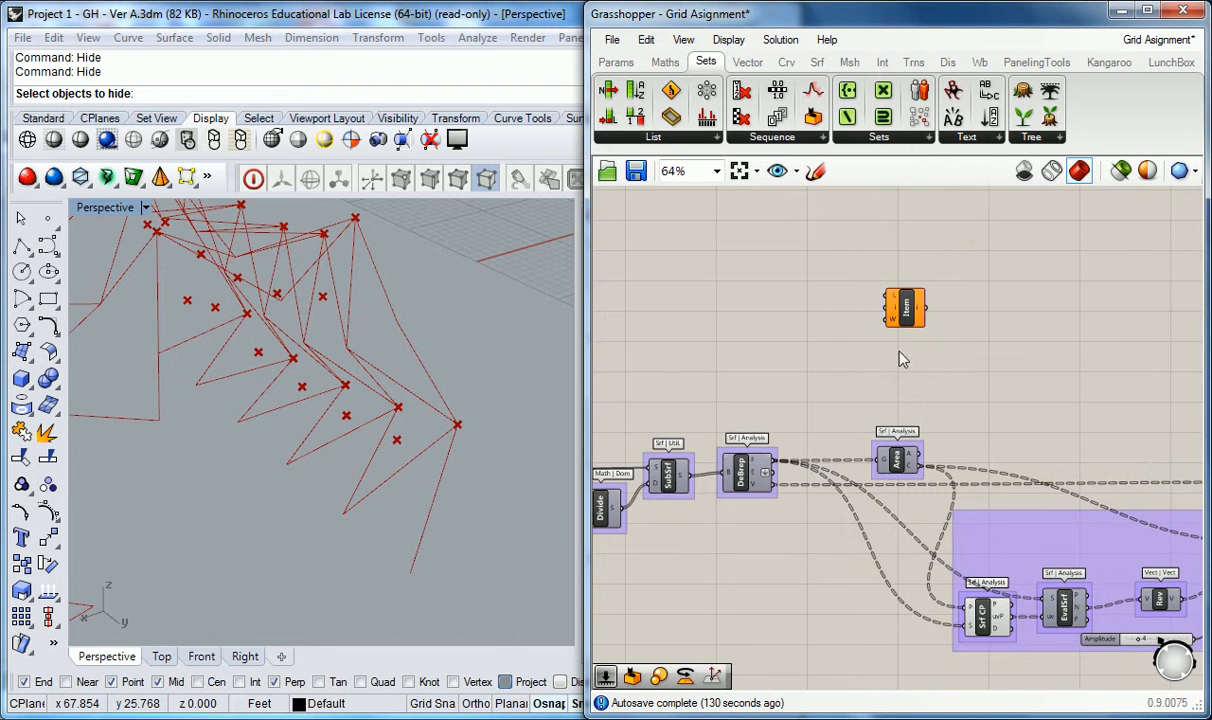
{"action": "left_click_drag", "start_coordinate": [912, 318], "coordinate": [927, 312]}
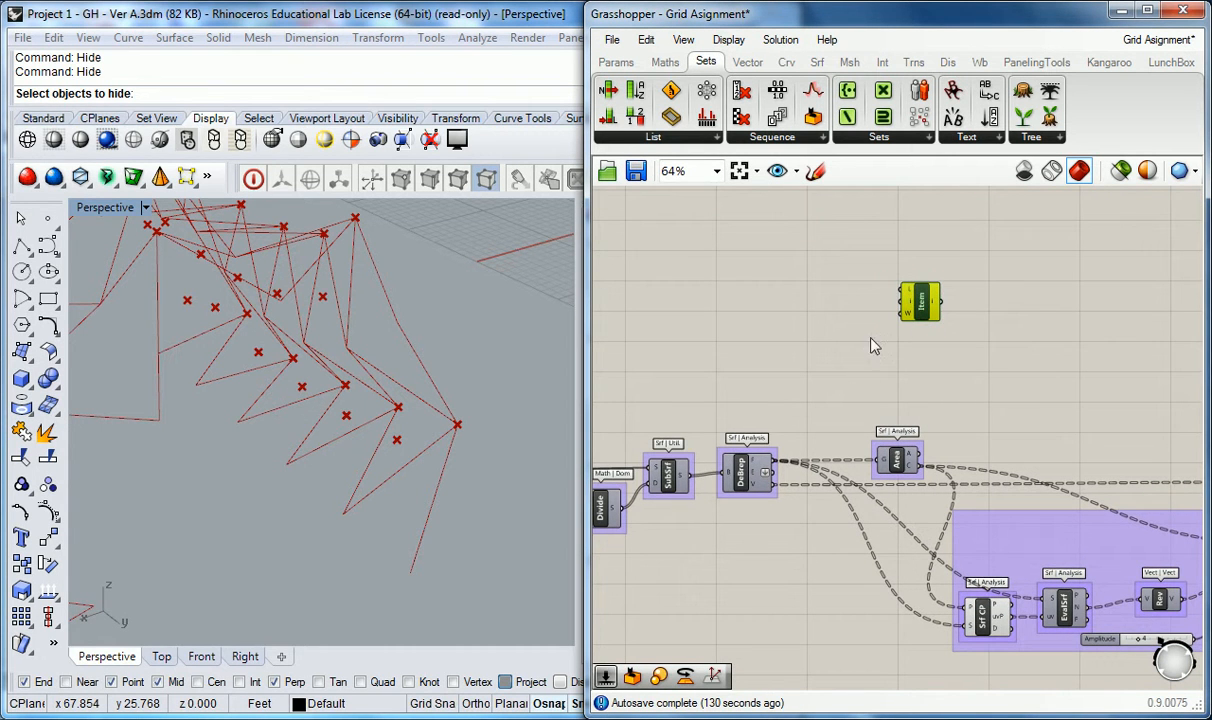
Step: Create an integer number slider from 0 to 3 and connect it to the List Item's index input
{"action": "right_click_drag", "start_coordinate": [949, 338], "coordinate": [906, 346]}
{"action": "left_click", "coordinate": [729, 333]}
{"action": "double_click", "coordinate": [729, 333]}
{"action": "type", "text": "0"}
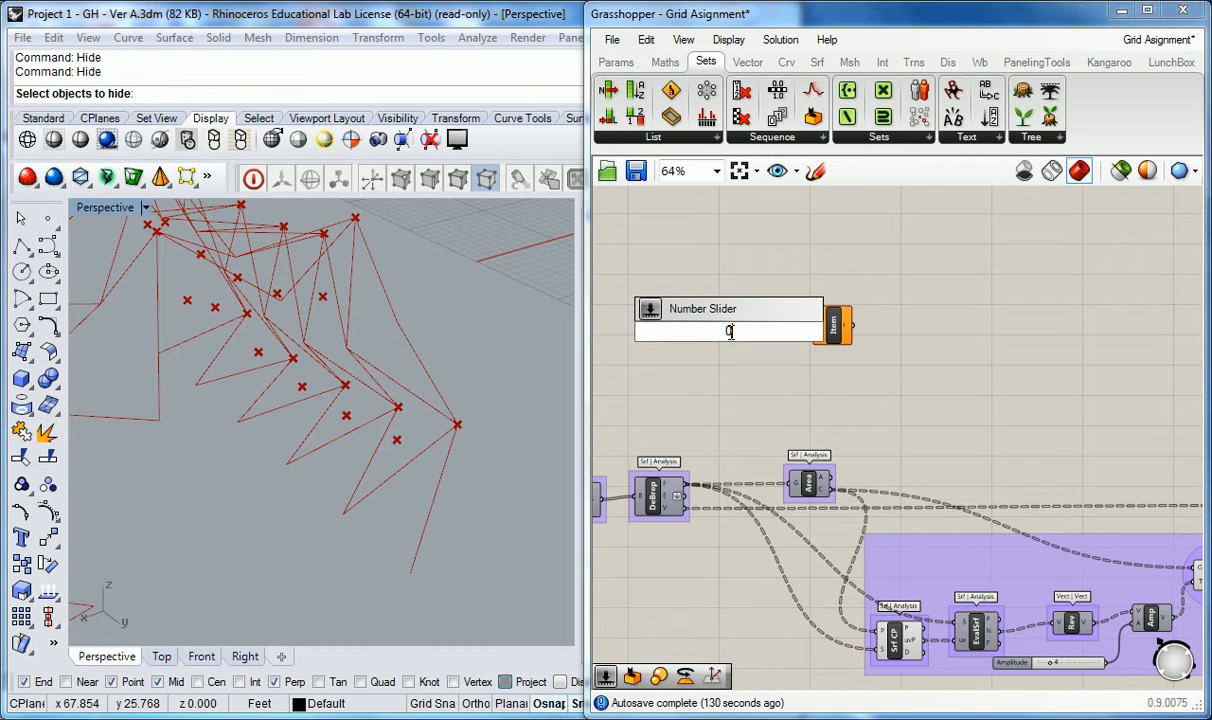
{"action": "type", "text": ".3"}
{"action": "key", "text": "Return"}
{"action": "scroll", "coordinate": [787, 333], "scroll_direction": "up", "scroll_amount": 2}
{"action": "left_click_drag", "start_coordinate": [782, 331], "coordinate": [820, 322]}
{"action": "left_click_drag", "start_coordinate": [679, 331], "coordinate": [676, 324]}
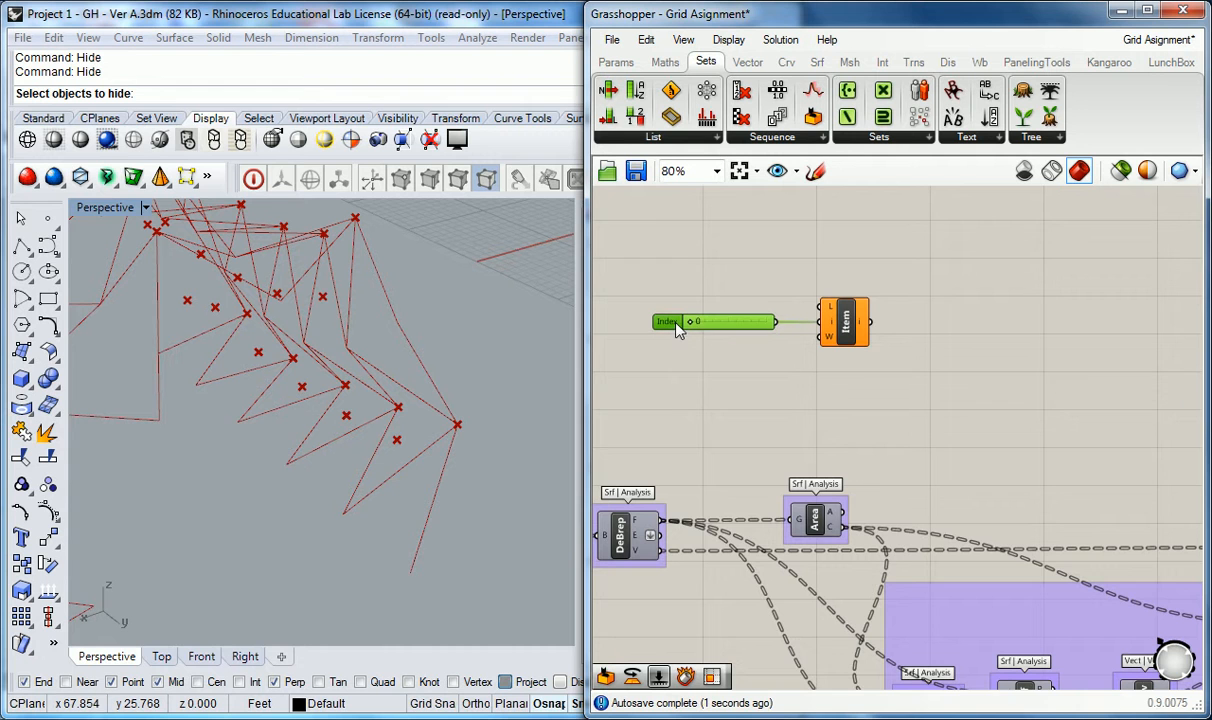
{"action": "left_click", "coordinate": [709, 400]}
{"action": "right_click_drag", "start_coordinate": [693, 437], "coordinate": [757, 443]}
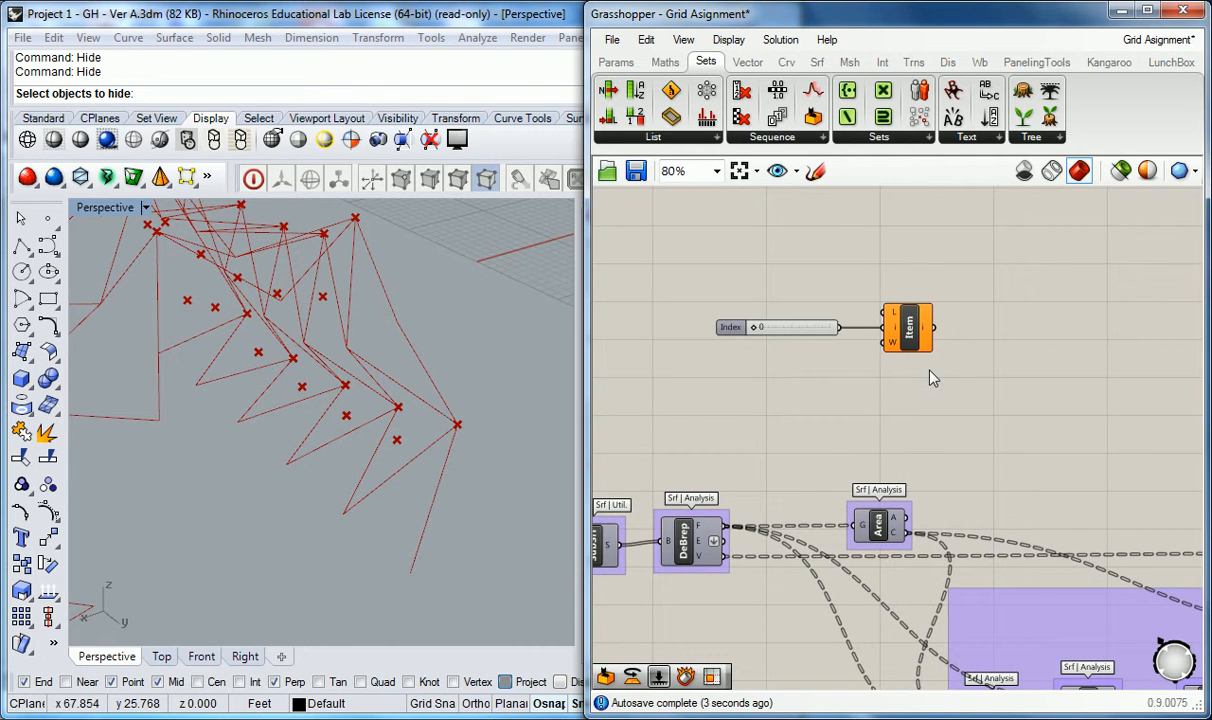
Step: Widen the Grasshopper window over the Rhino viewport and shift the index slider and List Item together slightly right
{"action": "scroll", "coordinate": [924, 384], "scroll_direction": "down", "scroll_amount": 2}
{"action": "left_click_drag", "start_coordinate": [585, 317], "coordinate": [484, 315]}
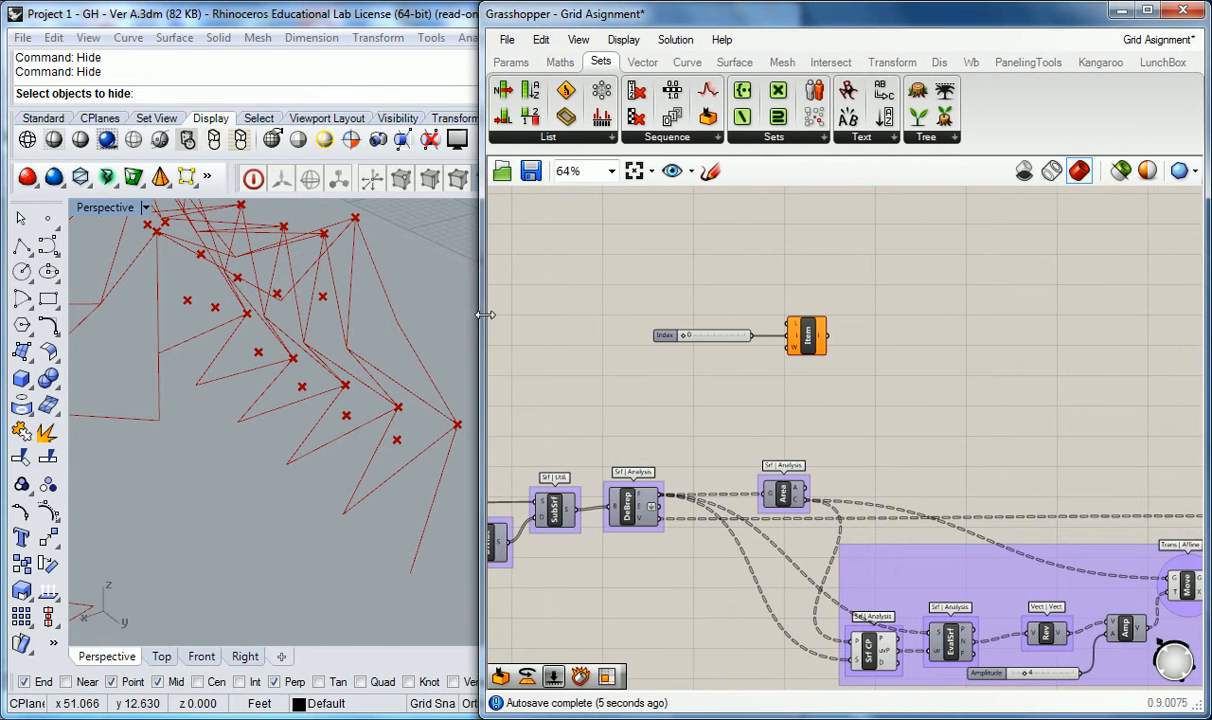
{"action": "right_click_drag", "start_coordinate": [842, 282], "coordinate": [850, 284]}
{"action": "left_click_drag", "start_coordinate": [850, 294], "coordinate": [650, 372]}
{"action": "left_click", "coordinate": [817, 276]}
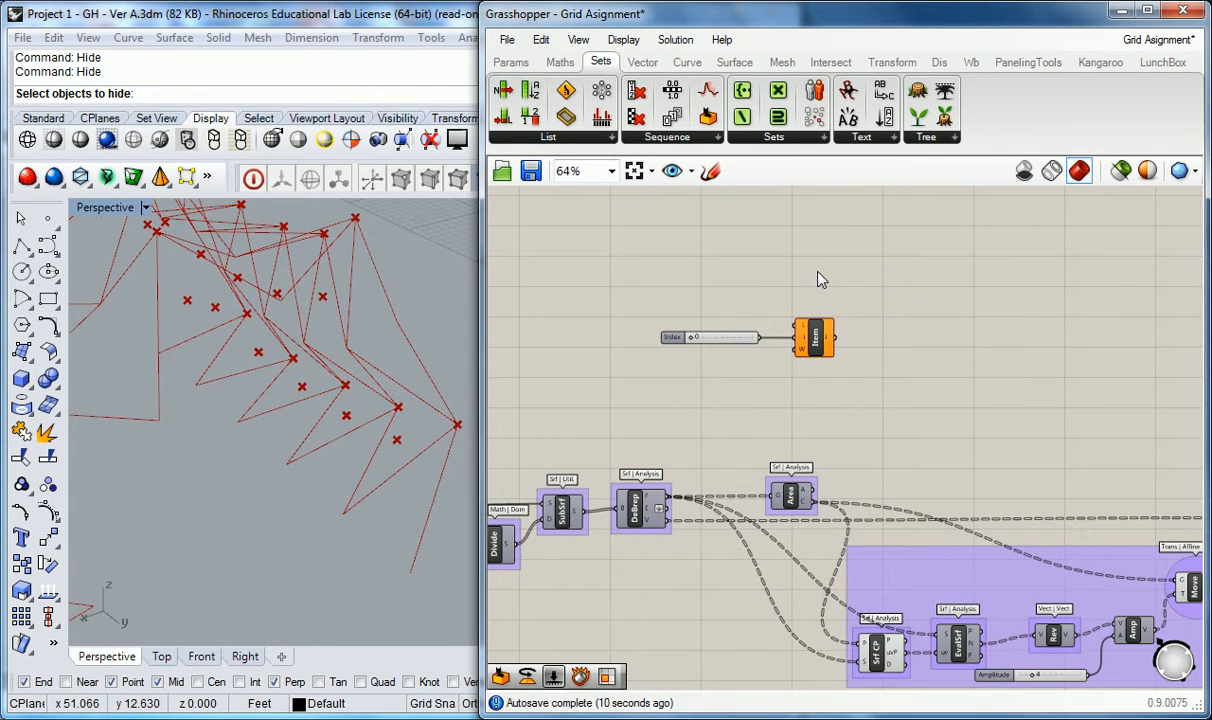
{"action": "left_click_drag", "start_coordinate": [856, 291], "coordinate": [620, 362]}
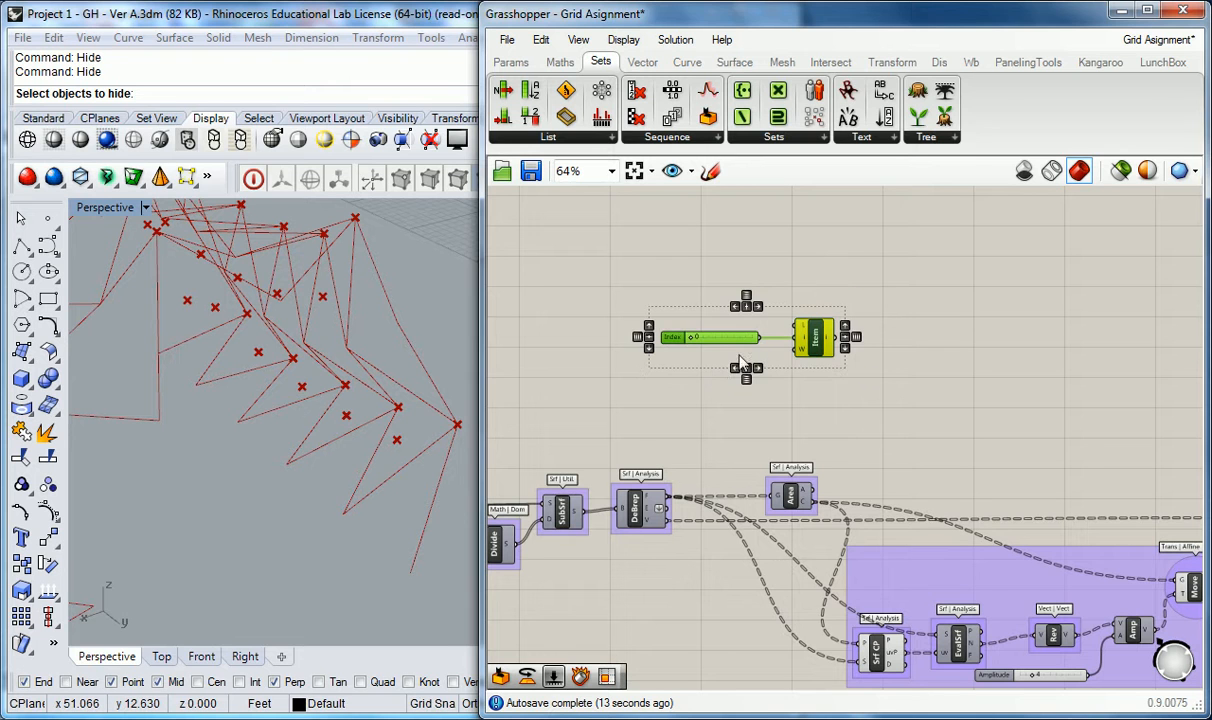
{"action": "left_click_drag", "start_coordinate": [820, 355], "coordinate": [830, 349]}
{"action": "left_click", "coordinate": [836, 288]}
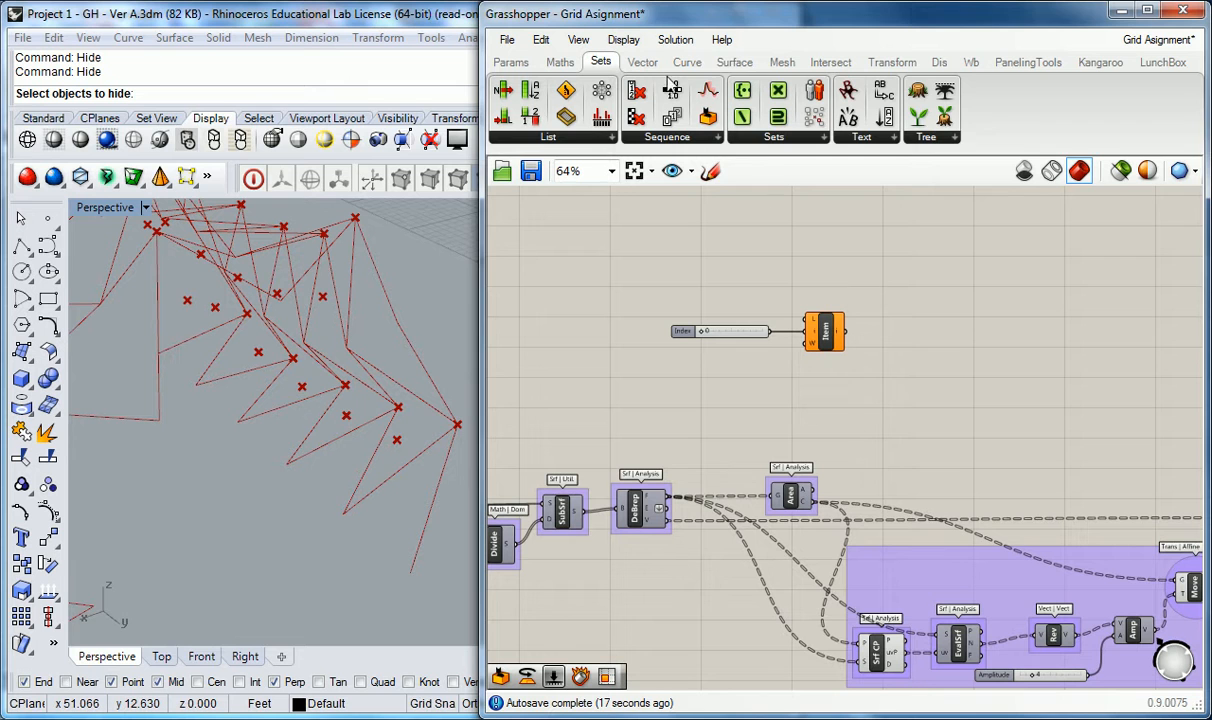
Step: Place a 4Point Surface component to the right of the List Item and check its first corner input
{"action": "left_click", "coordinate": [734, 62]}
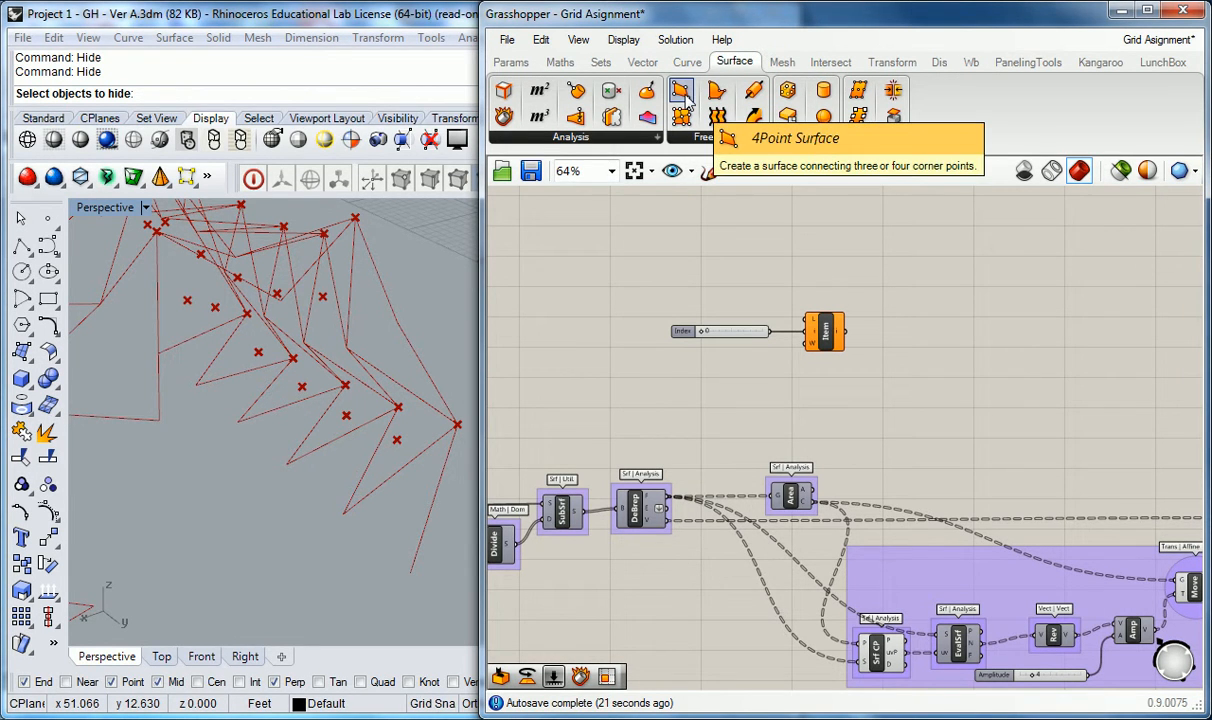
{"action": "left_click_drag", "start_coordinate": [686, 100], "coordinate": [922, 348]}
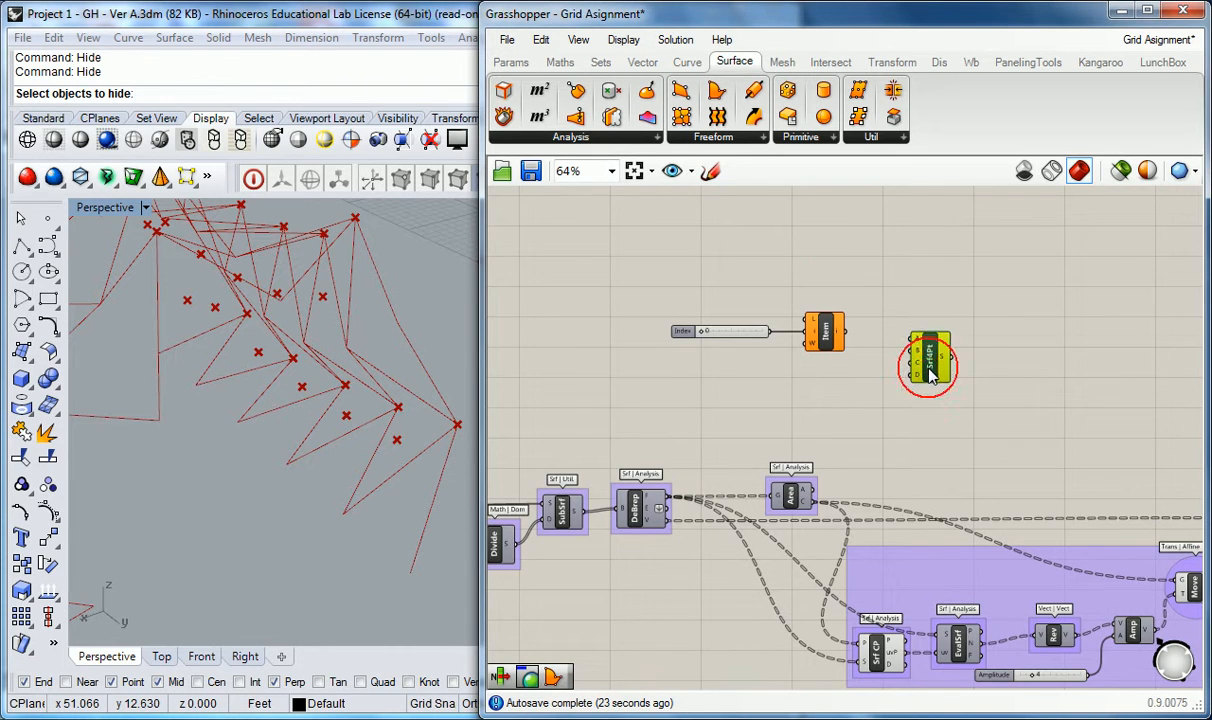
{"action": "scroll", "coordinate": [923, 345], "scroll_direction": "up", "scroll_amount": 3}
{"action": "mouse_move", "coordinate": [924, 345]}
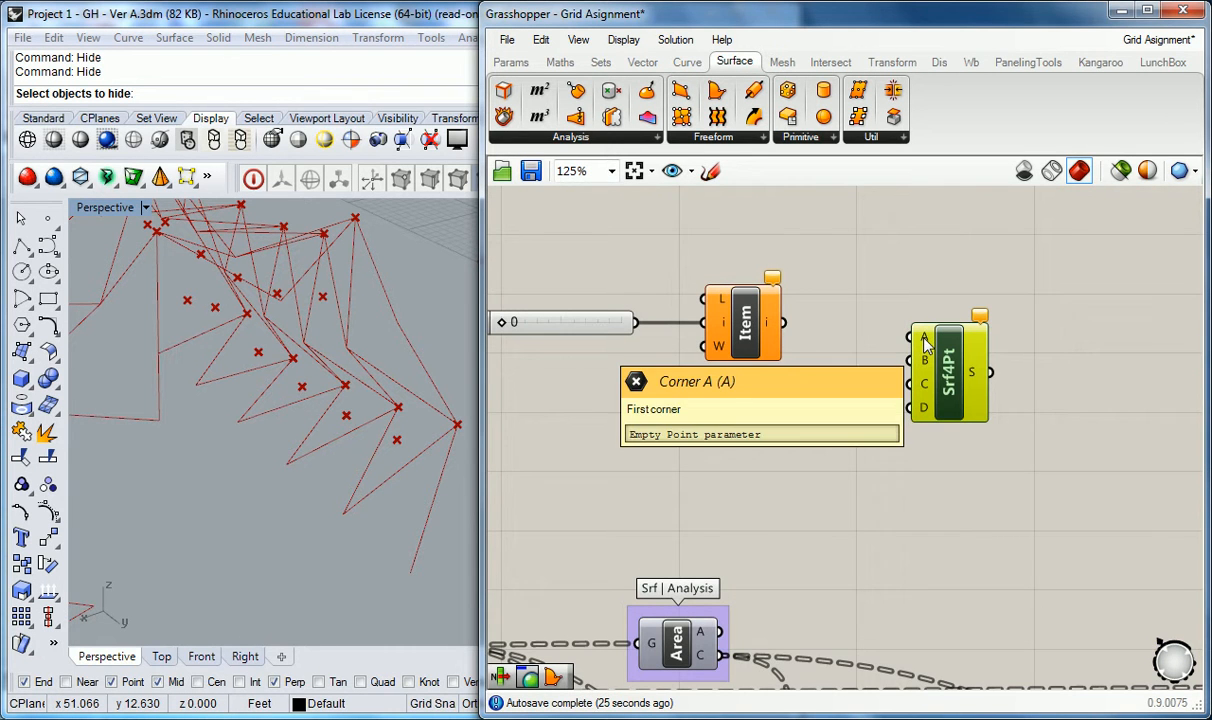
Step: Group the 4Point Surface component and label the group "Srf | Frfm"
{"action": "left_click", "coordinate": [951, 318]}
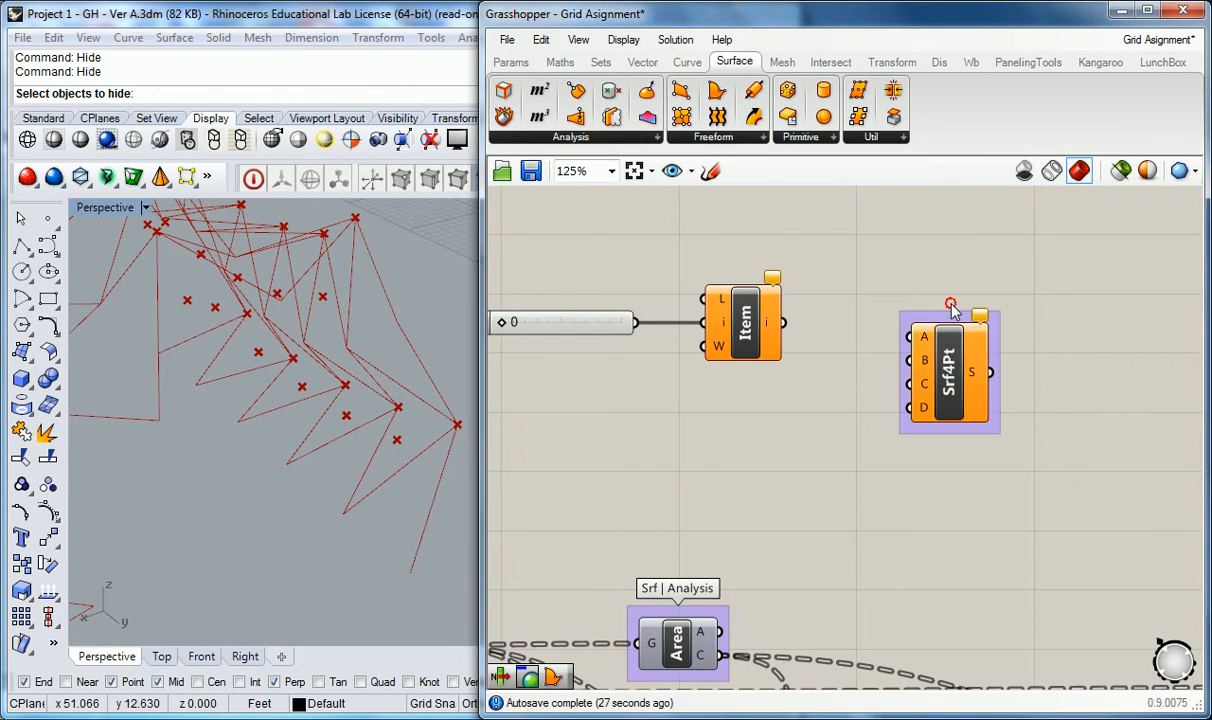
{"action": "right_click", "coordinate": [955, 316]}
{"action": "type", "text": "sRF | fRFM"}
{"action": "key", "text": "BackSpace"}
{"action": "key", "text": "BackSpace"}
{"action": "key", "text": "BackSpace"}
{"action": "key", "text": "BackSpace"}
{"action": "key", "text": "BackSpace"}
{"action": "key", "text": "BackSpace"}
{"action": "key", "text": "BackSpace"}
{"action": "key", "text": "BackSpace"}
{"action": "key", "text": "BackSpace"}
{"action": "key", "text": "BackSpace"}
{"action": "type", "text": "Srf | Frfm"}
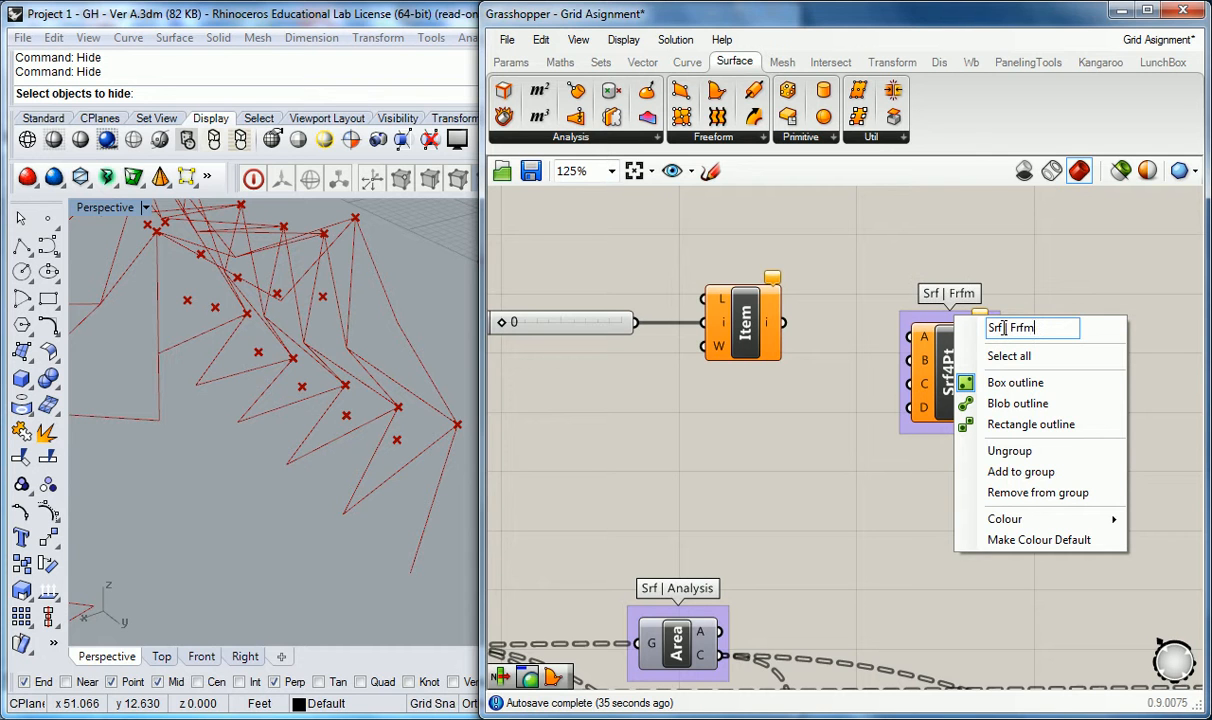
{"action": "key", "text": "Return"}
{"action": "scroll", "coordinate": [960, 322], "scroll_direction": "down", "scroll_amount": 3}
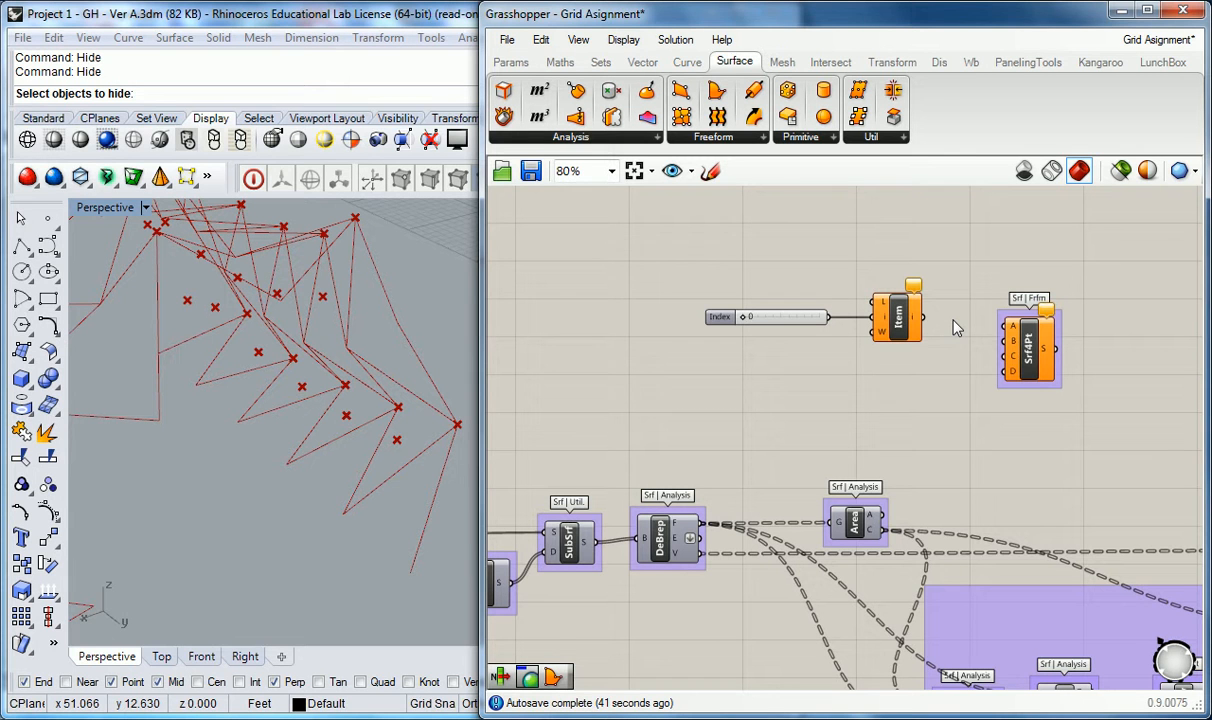
Step: Move the grouped 4Point Surface component farther to the right of the List Item
{"action": "mouse_move", "coordinate": [1038, 356]}
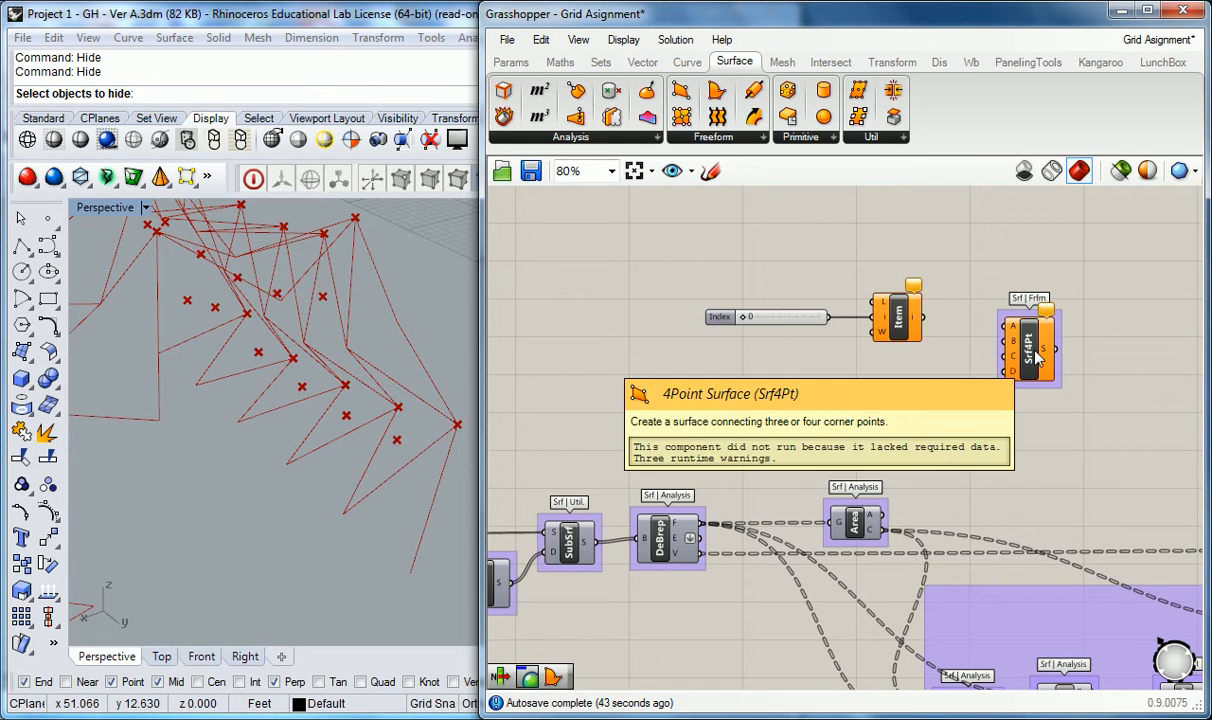
{"action": "left_click_drag", "start_coordinate": [1038, 356], "coordinate": [1080, 352]}
{"action": "left_click", "coordinate": [1004, 340]}
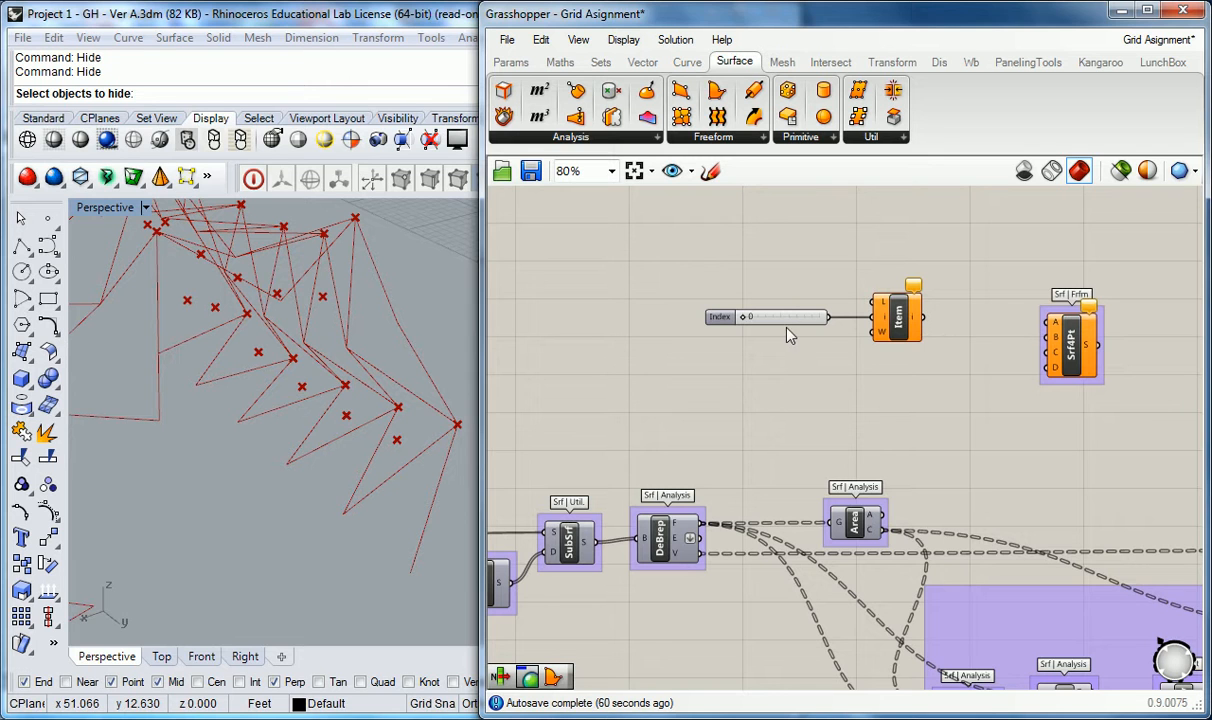
Step: Move the index slider and List Item pair down and paste three copies of it
{"action": "left_click_drag", "start_coordinate": [930, 243], "coordinate": [668, 352]}
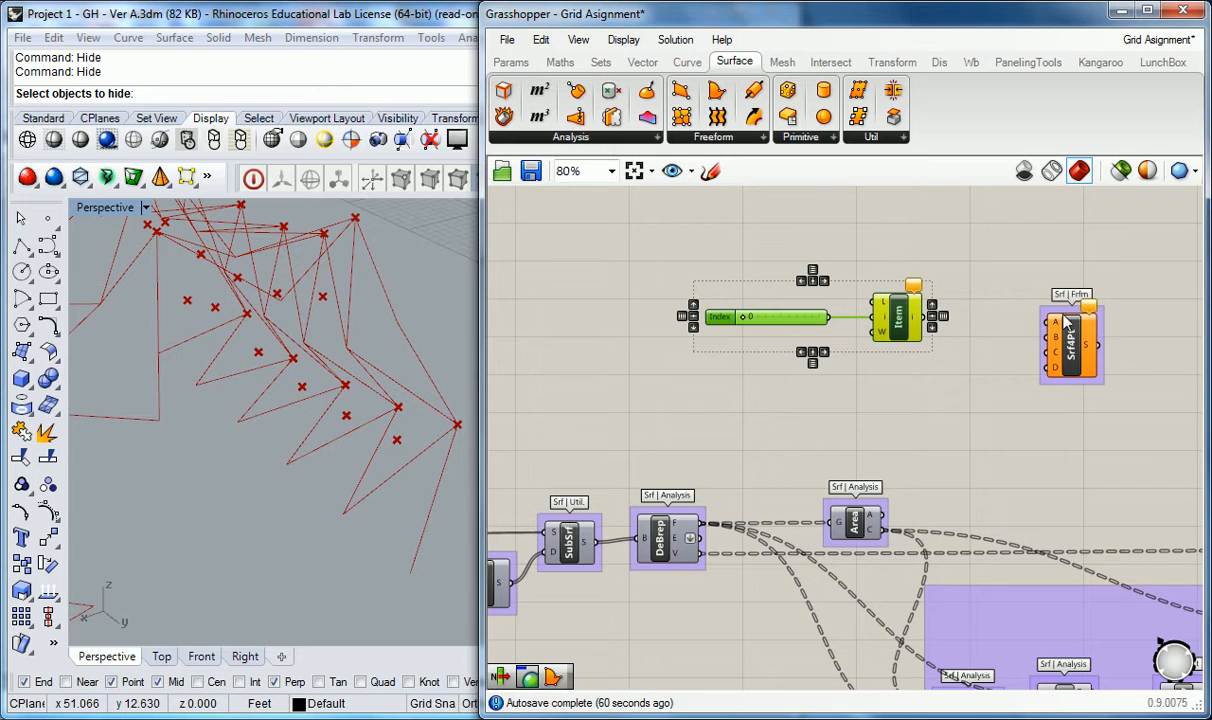
{"action": "left_click_drag", "start_coordinate": [900, 322], "coordinate": [908, 381]}
{"action": "key", "text": "ctrl+c"}
{"action": "key", "text": "ctrl+v"}
{"action": "key", "text": "ctrl+v"}
{"action": "key", "text": "ctrl+v"}
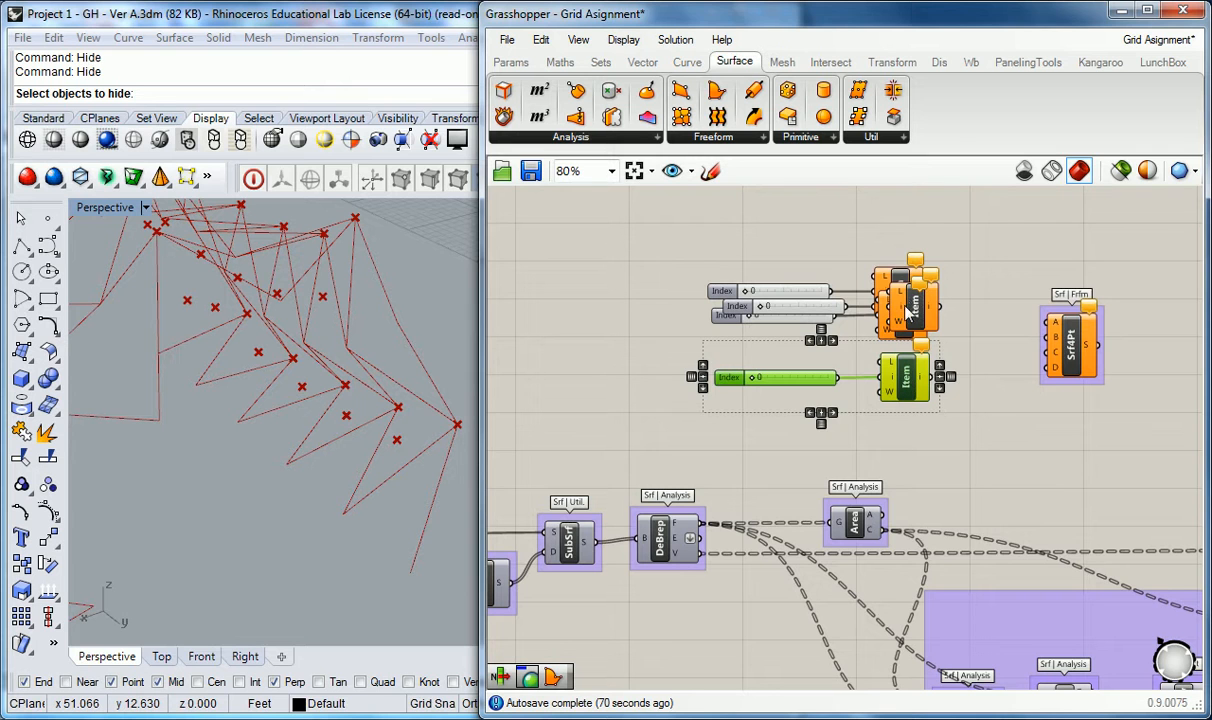
Step: Spread the slider and List Item copies into a column and connect the Deconstruct Brep vertices to the lower two List Items
{"action": "left_click_drag", "start_coordinate": [899, 305], "coordinate": [898, 258]}
{"action": "left_click_drag", "start_coordinate": [748, 308], "coordinate": [735, 241]}
{"action": "left_click", "coordinate": [896, 306]}
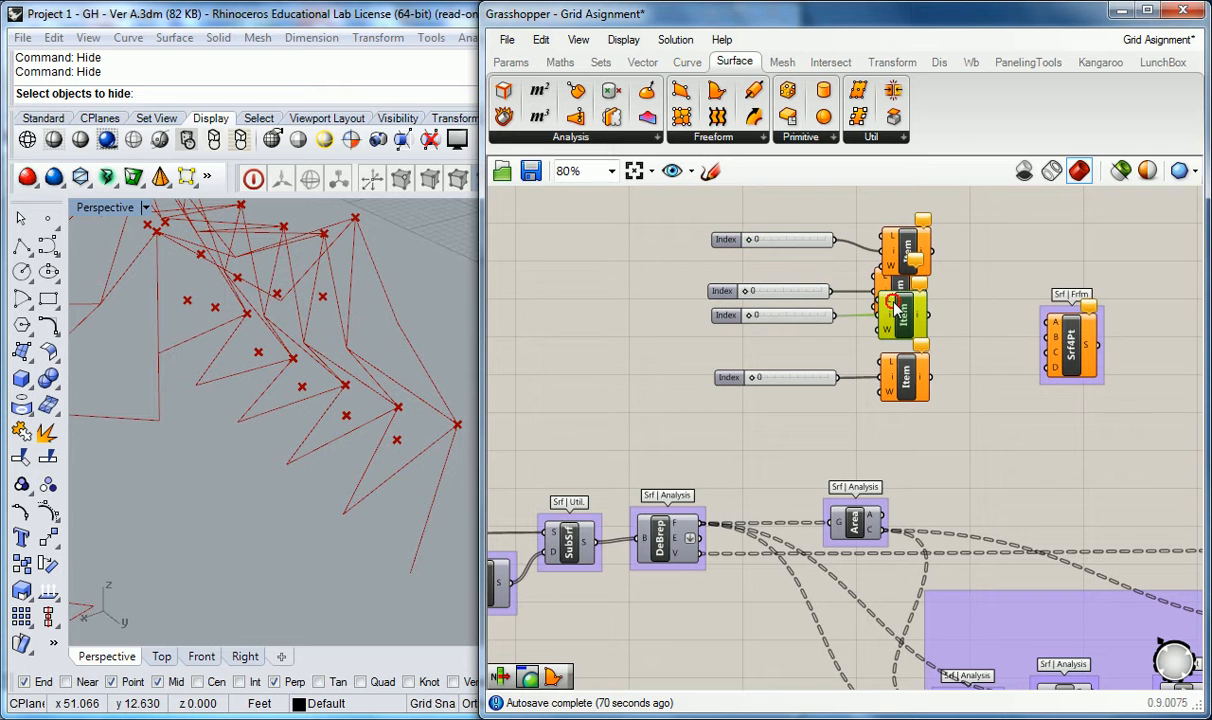
{"action": "left_click_drag", "start_coordinate": [899, 233], "coordinate": [899, 211]}
{"action": "left_click_drag", "start_coordinate": [894, 280], "coordinate": [899, 262]}
{"action": "mouse_move", "coordinate": [900, 313]}
{"action": "left_mouse_down"}
{"action": "mouse_move", "coordinate": [901, 329]}
{"action": "mouse_move", "coordinate": [895, 311]}
{"action": "left_mouse_up"}
{"action": "left_click", "coordinate": [893, 350]}
{"action": "left_click", "coordinate": [855, 404]}
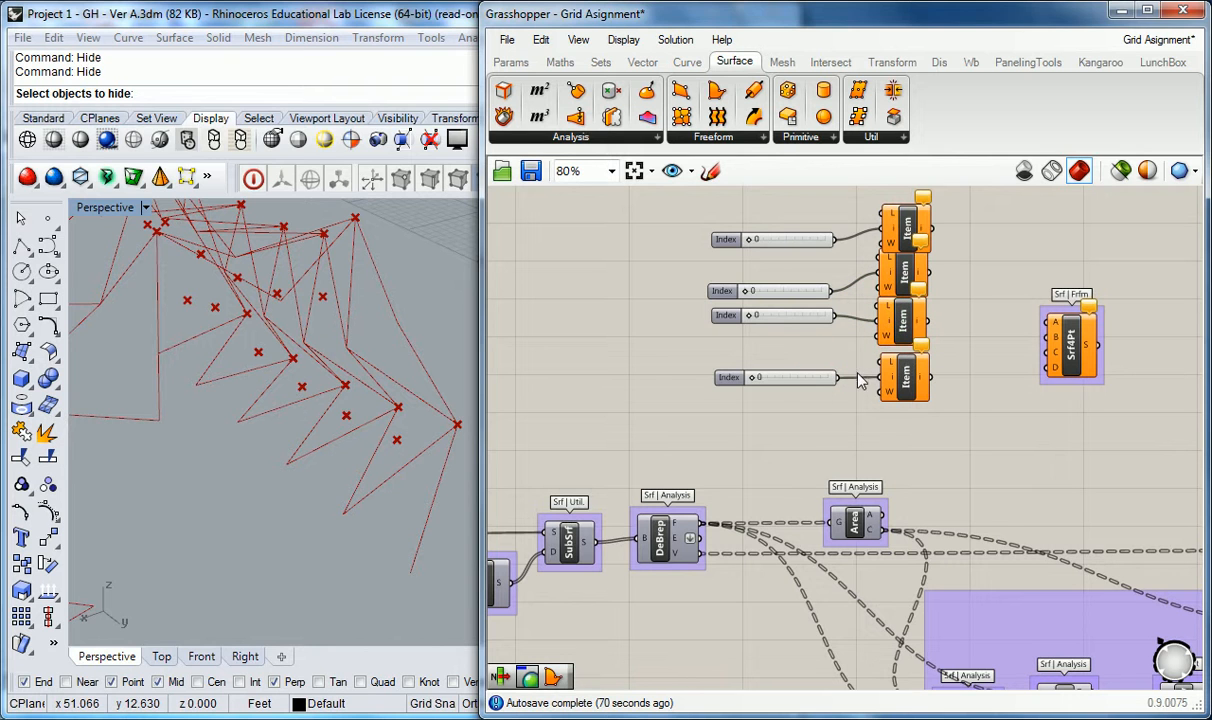
{"action": "left_click_drag", "start_coordinate": [702, 552], "coordinate": [873, 378]}
{"action": "left_click_drag", "start_coordinate": [702, 552], "coordinate": [881, 307]}
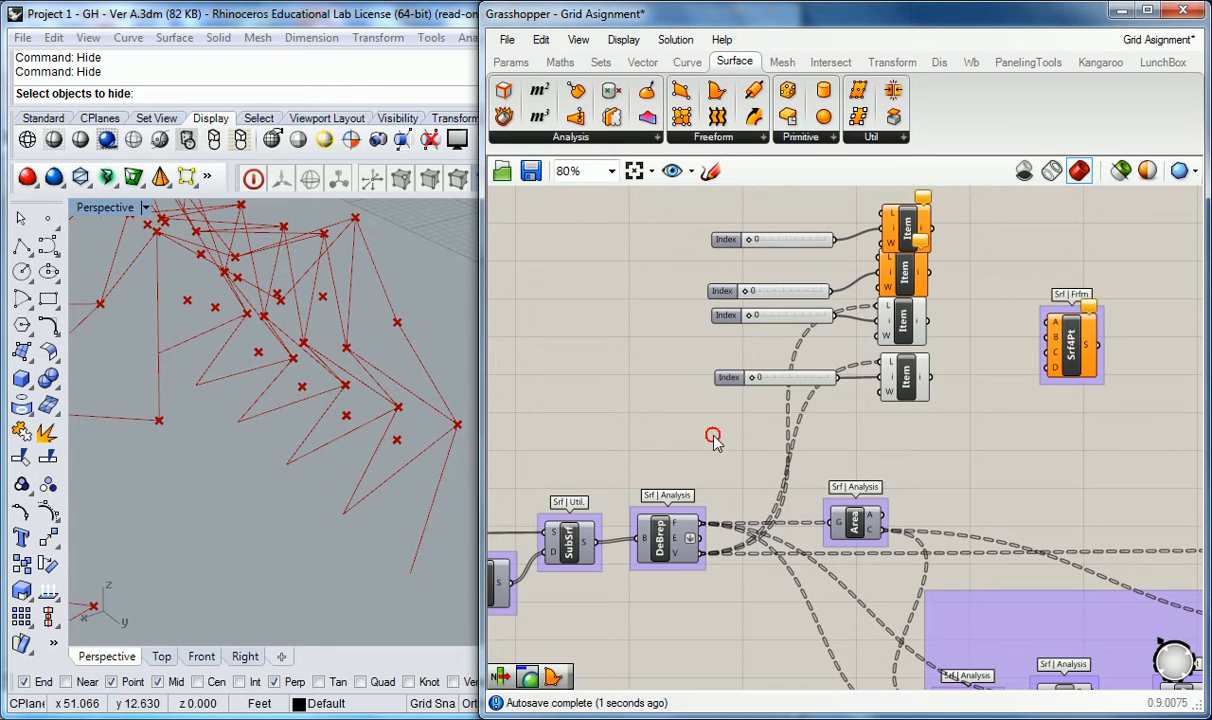
Step: Undo the vertex connections, the rearranging and the pasted copies, back to a single slider and List Item pair
{"action": "key", "text": "ctrl+z"}
{"action": "key", "text": "ctrl+z"}
{"action": "key", "text": "ctrl+z"}
{"action": "key", "text": "ctrl+z"}
{"action": "key", "text": "ctrl+z"}
{"action": "key", "text": "ctrl+z"}
{"action": "key", "text": "ctrl+z"}
{"action": "key", "text": "ctrl+z"}
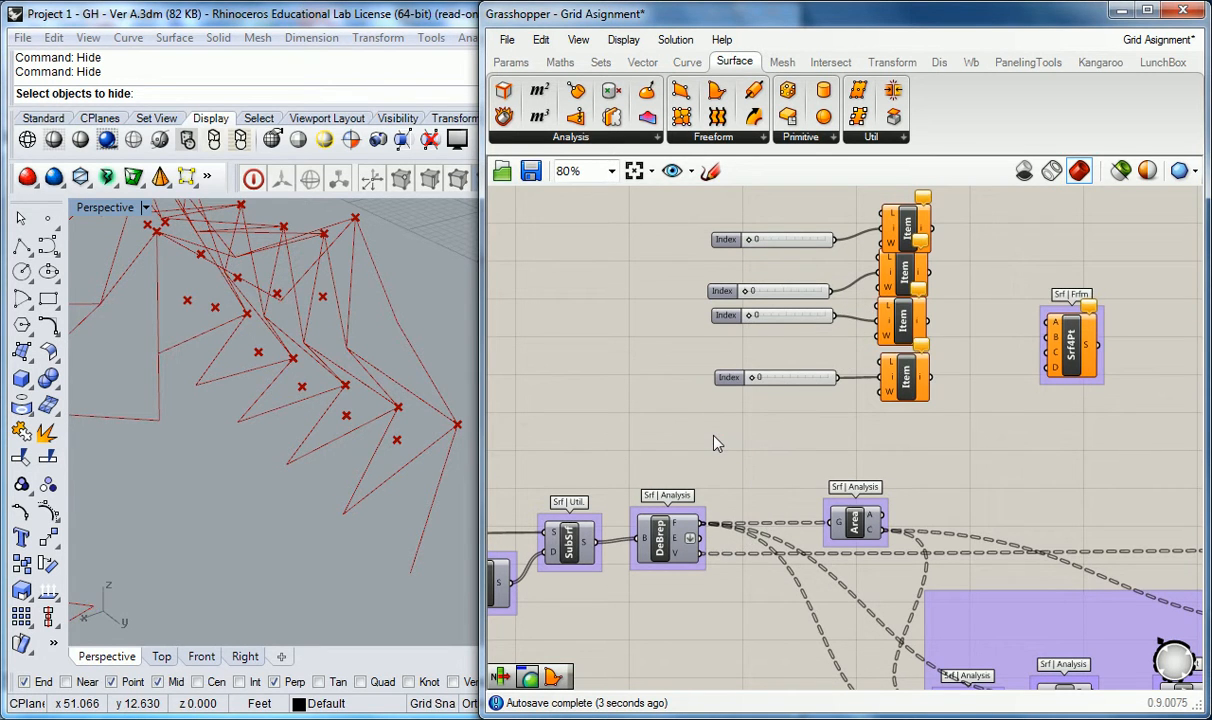
{"action": "key", "text": "ctrl+z"}
{"action": "key", "text": "ctrl+z"}
{"action": "key", "text": "ctrl+z"}
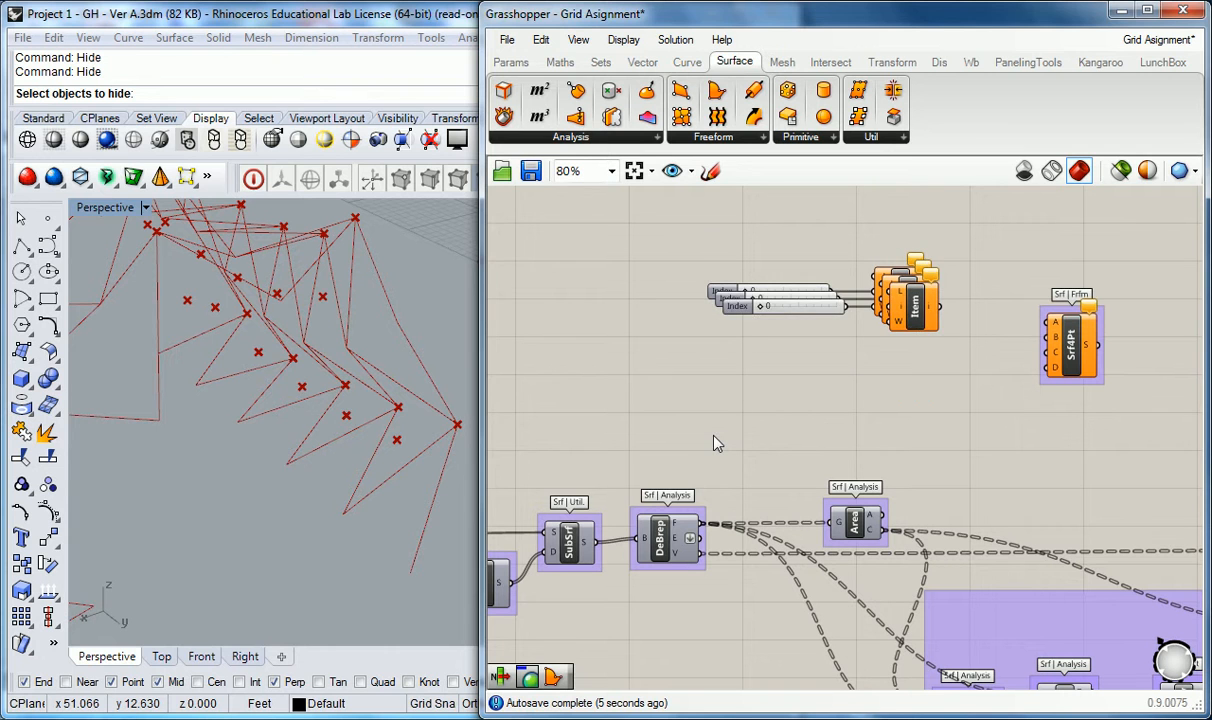
{"action": "left_click", "coordinate": [800, 206]}
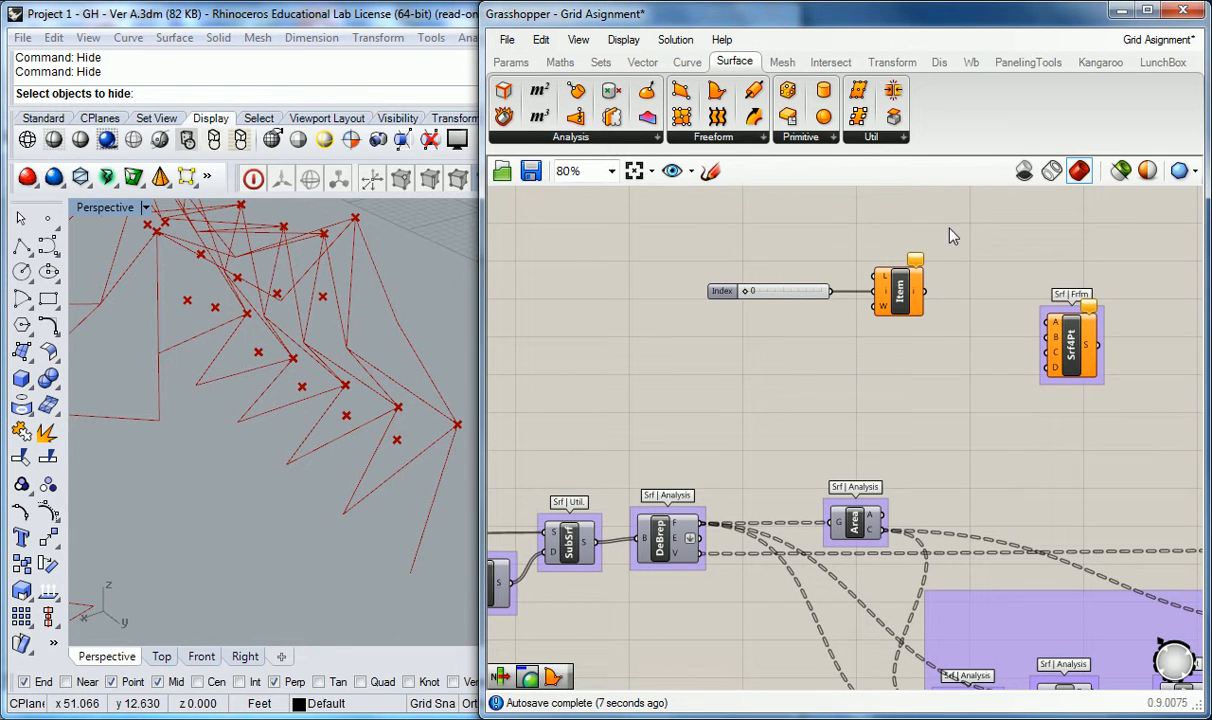
Step: Connect the Deconstruct Brep vertices to the List Item's list input and copy the List Item together with its index slider
{"action": "left_click_drag", "start_coordinate": [947, 192], "coordinate": [757, 312]}
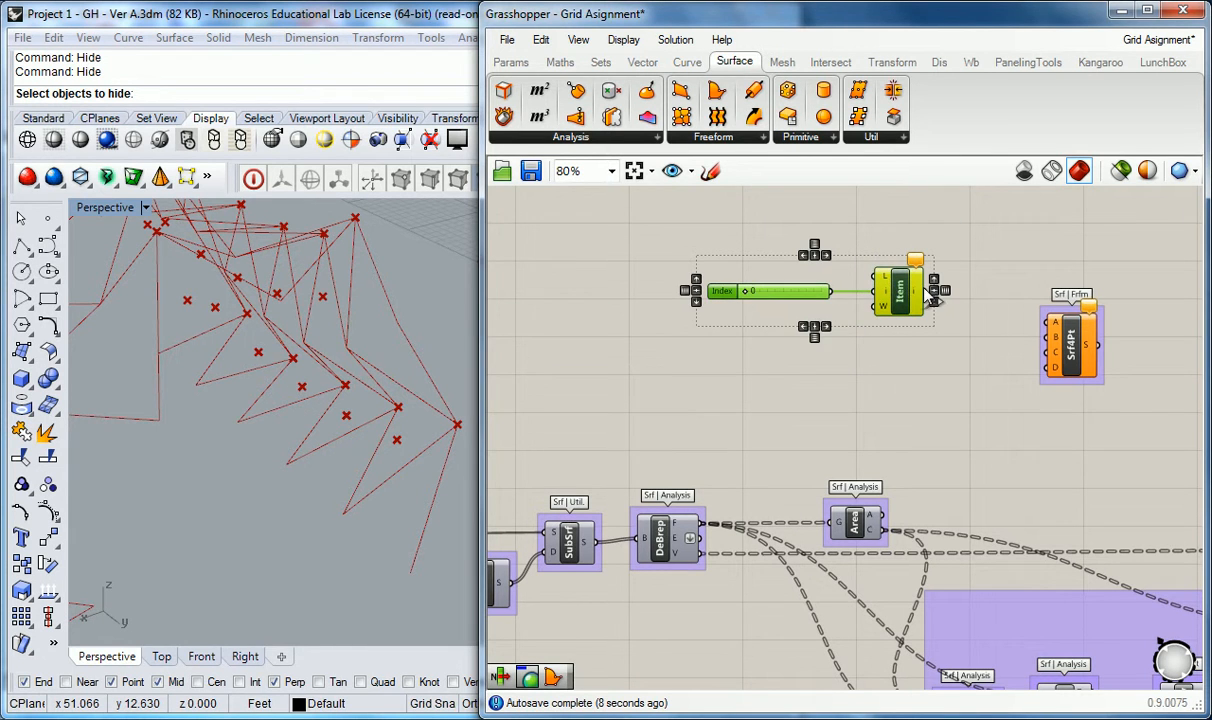
{"action": "left_click", "coordinate": [901, 291]}
{"action": "left_click_drag", "start_coordinate": [901, 291], "coordinate": [889, 308]}
{"action": "left_click", "coordinate": [765, 385]}
{"action": "left_click_drag", "start_coordinate": [700, 552], "coordinate": [863, 309]}
{"action": "left_click_drag", "start_coordinate": [898, 267], "coordinate": [726, 340]}
{"action": "key", "text": "ctrl+c"}
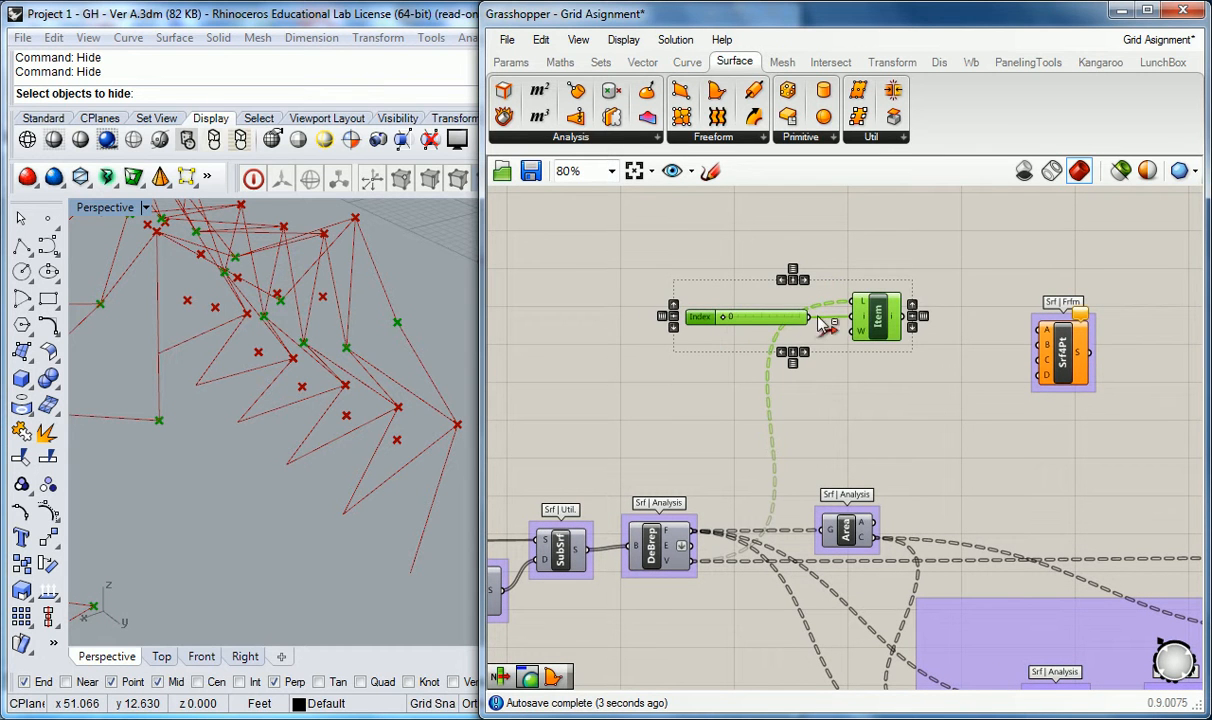
Step: Try pasting and repositioning a single copy of the wired pair, then undo it
{"action": "key", "text": "ctrl+v"}
{"action": "left_click", "coordinate": [881, 334], "text": "ctrl"}
{"action": "left_click_drag", "start_coordinate": [882, 333], "coordinate": [878, 429]}
{"action": "key", "text": "ctrl+z"}
{"action": "key", "text": "ctrl+z"}
Step: Paste three copies of the wired slider and List Item pair and arrange all four pairs in a column
{"action": "key", "text": "ctrl+v"}
{"action": "key", "text": "ctrl+v"}
{"action": "key", "text": "ctrl+v"}
{"action": "left_click_drag", "start_coordinate": [857, 342], "coordinate": [855, 259]}
{"action": "left_click", "coordinate": [989, 251]}
{"action": "right_click_drag", "start_coordinate": [985, 244], "coordinate": [960, 255]}
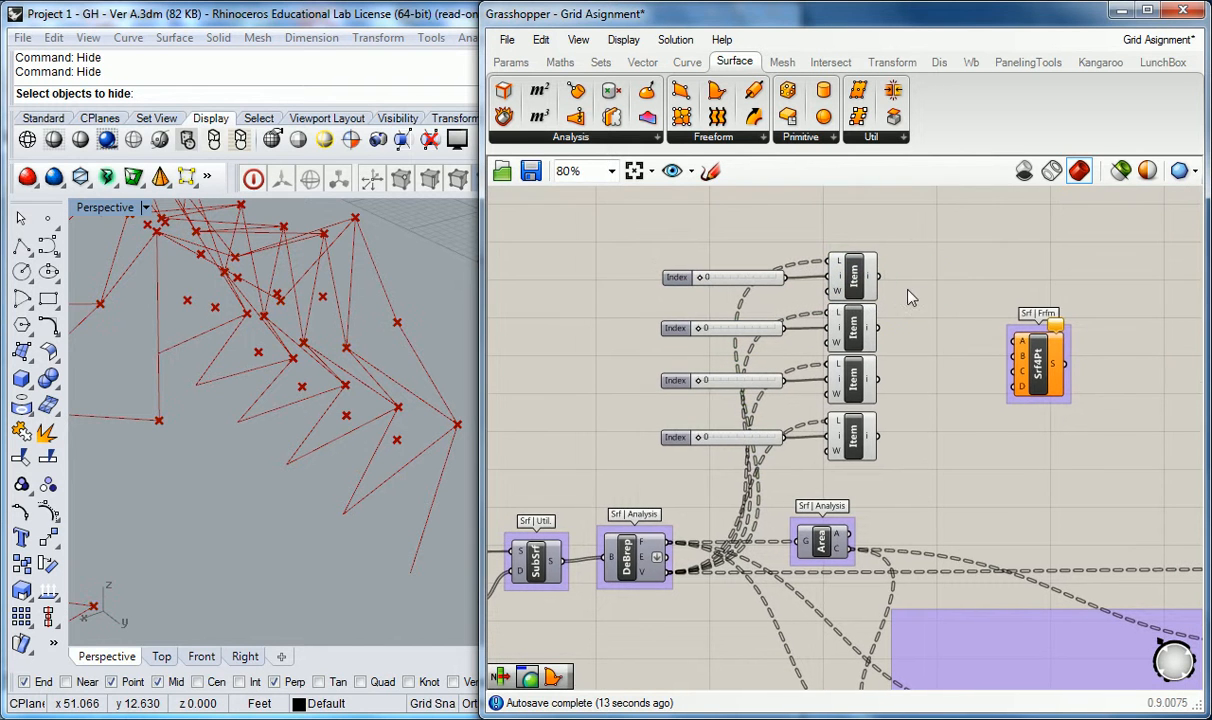
Step: Connect the four List Item outputs, in order, to corners A, B, C and D of the 4Point Surface
{"action": "left_click_drag", "start_coordinate": [880, 277], "coordinate": [1011, 341]}
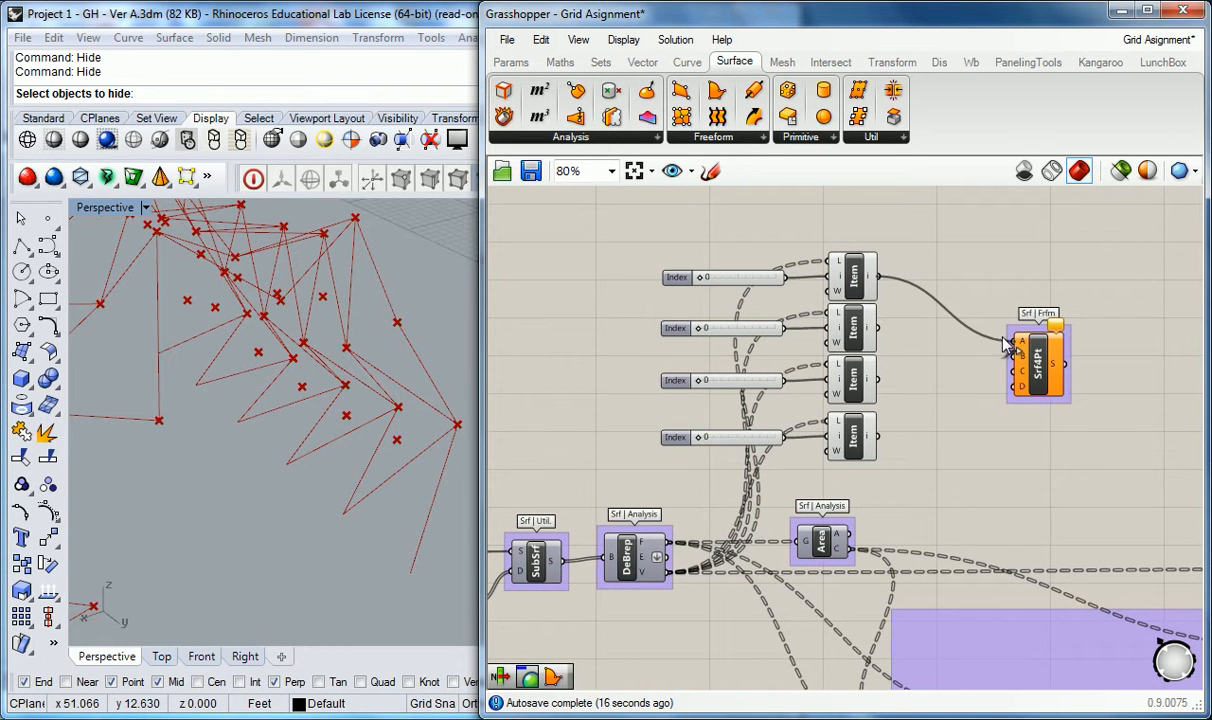
{"action": "left_click_drag", "start_coordinate": [878, 328], "coordinate": [965, 337]}
{"action": "left_click_drag", "start_coordinate": [877, 380], "coordinate": [1015, 371]}
{"action": "left_click_drag", "start_coordinate": [877, 437], "coordinate": [1017, 386]}
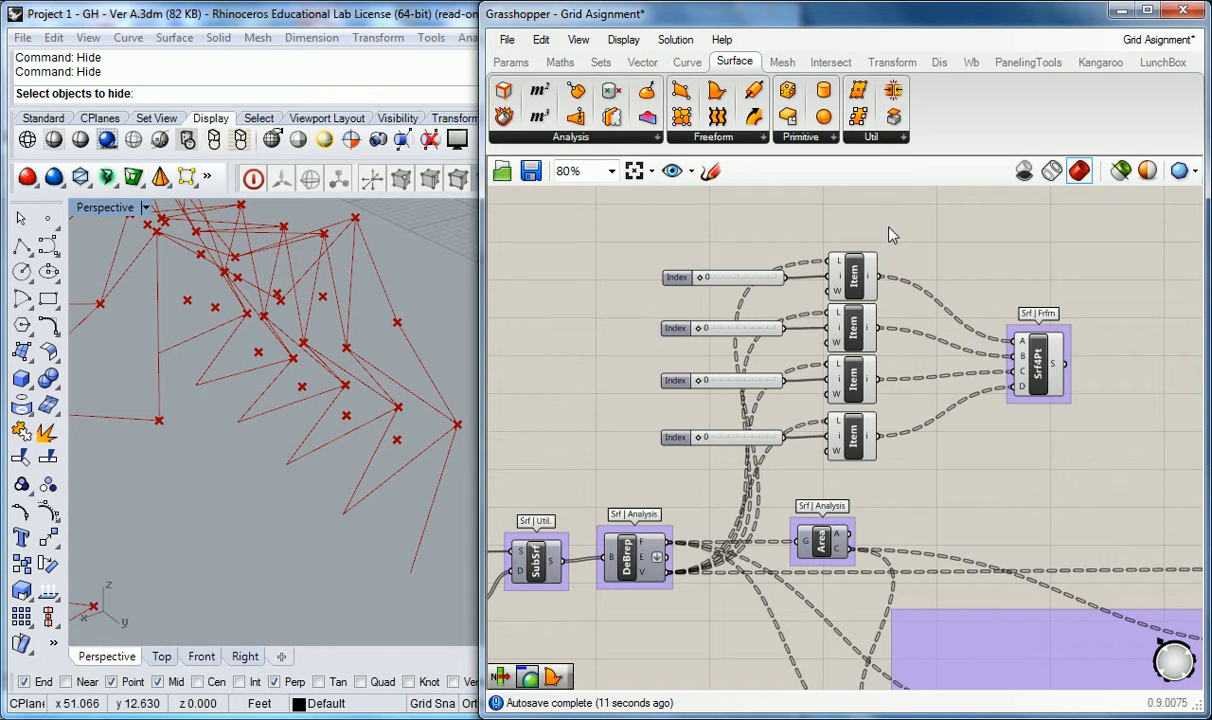
Step: Set the second, third and fourth index sliders to 1, 2 and 3
{"action": "scroll", "coordinate": [711, 280], "scroll_direction": "up", "scroll_amount": 2}
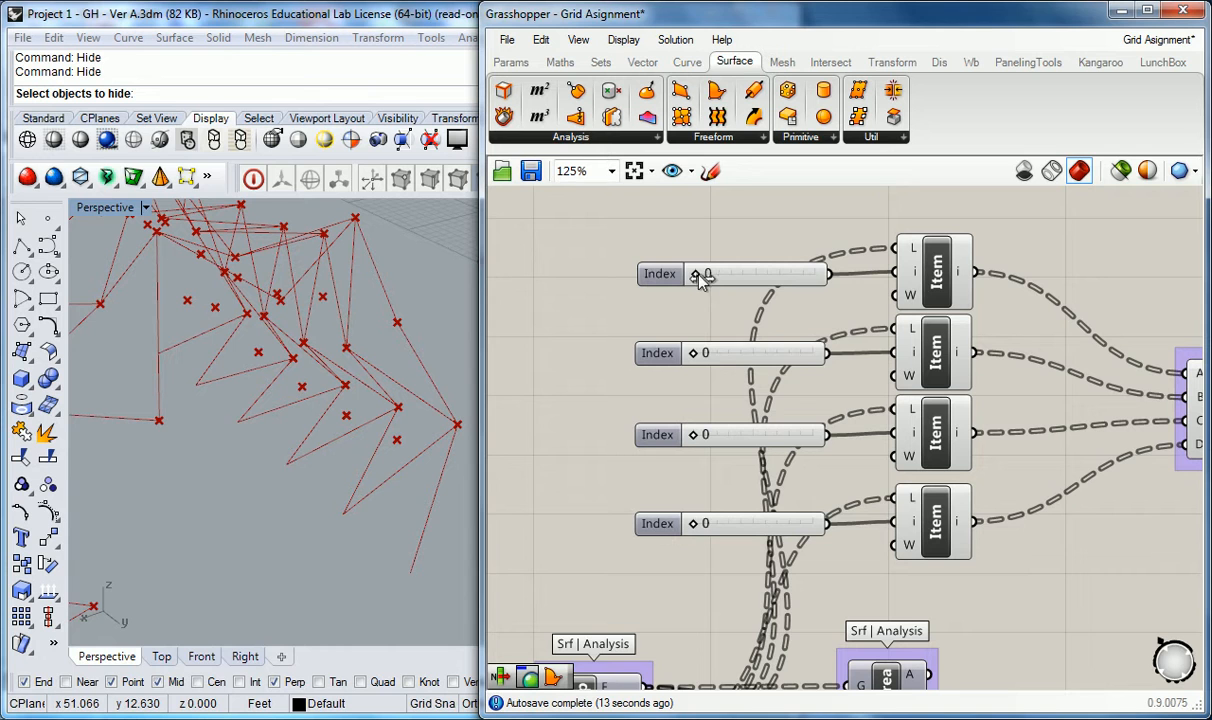
{"action": "left_click_drag", "start_coordinate": [695, 352], "coordinate": [724, 367]}
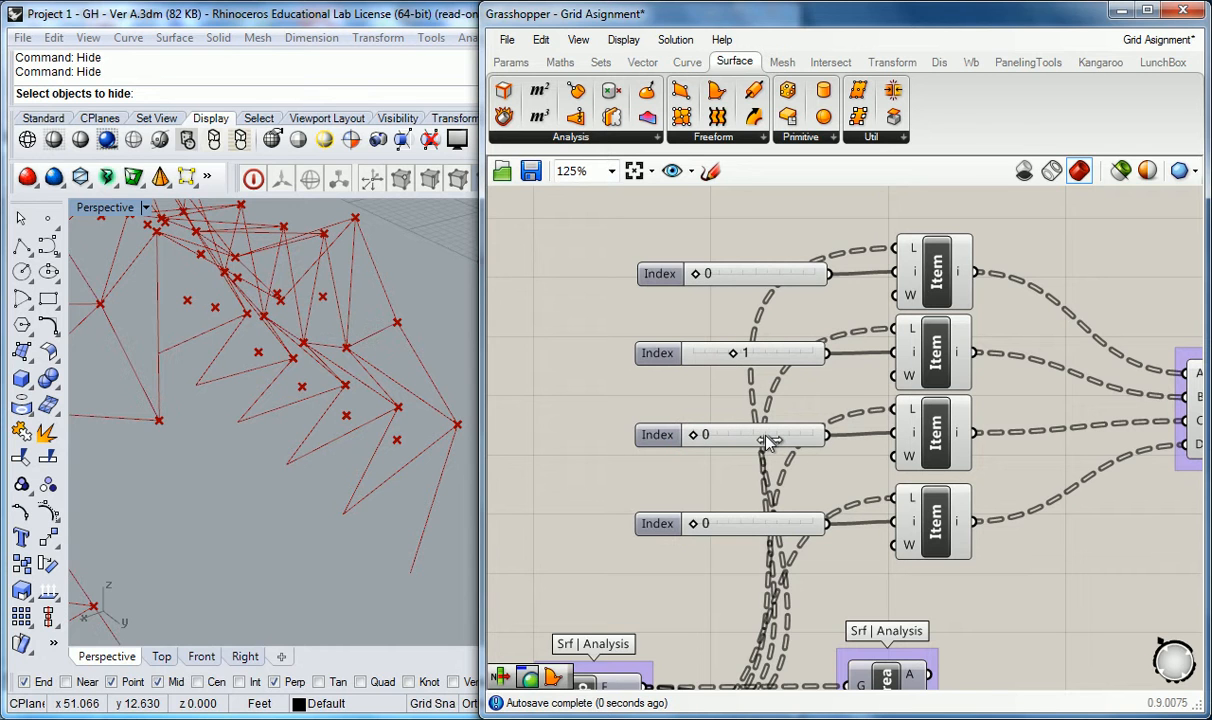
{"action": "left_click_drag", "start_coordinate": [780, 439], "coordinate": [755, 436]}
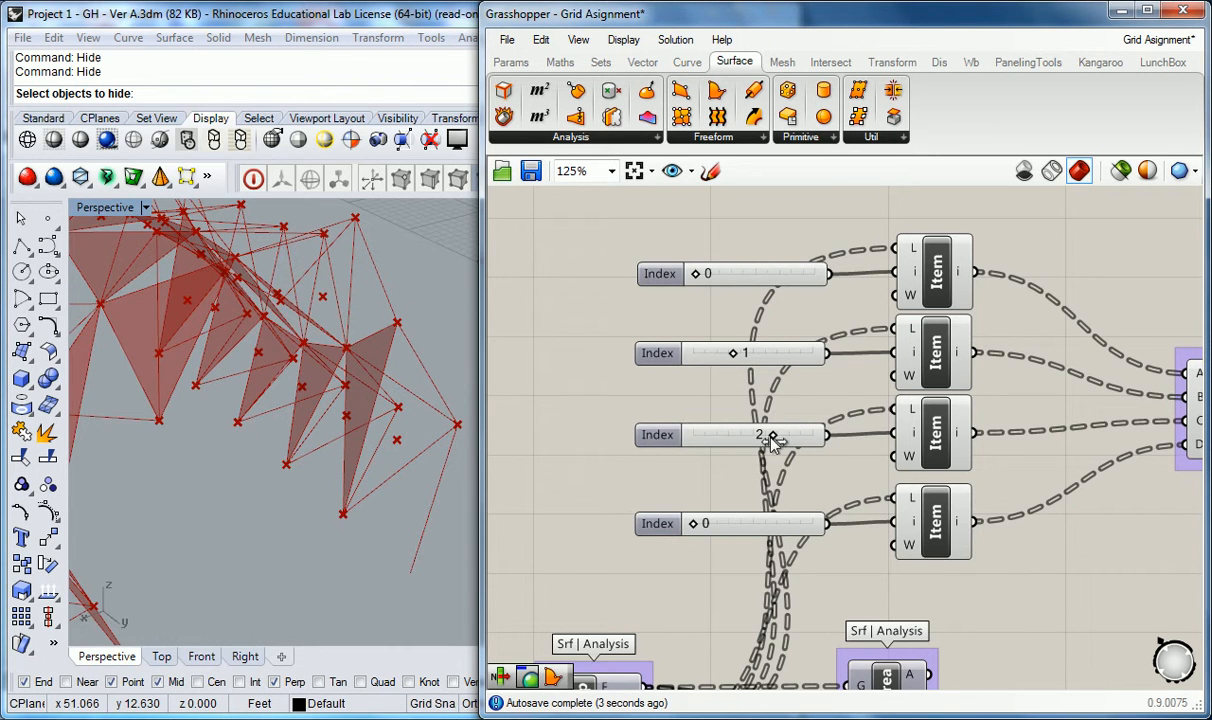
{"action": "left_click_drag", "start_coordinate": [694, 523], "coordinate": [820, 525]}
Step: Examine the four-point panel surfaces in the Rhino viewport and the index sliders and List Items that produce them
{"action": "right_click_drag", "start_coordinate": [240, 450], "coordinate": [194, 446]}
{"action": "scroll", "coordinate": [298, 406], "scroll_direction": "up", "scroll_amount": 6}
{"action": "right_click_drag", "start_coordinate": [340, 440], "coordinate": [142, 399]}
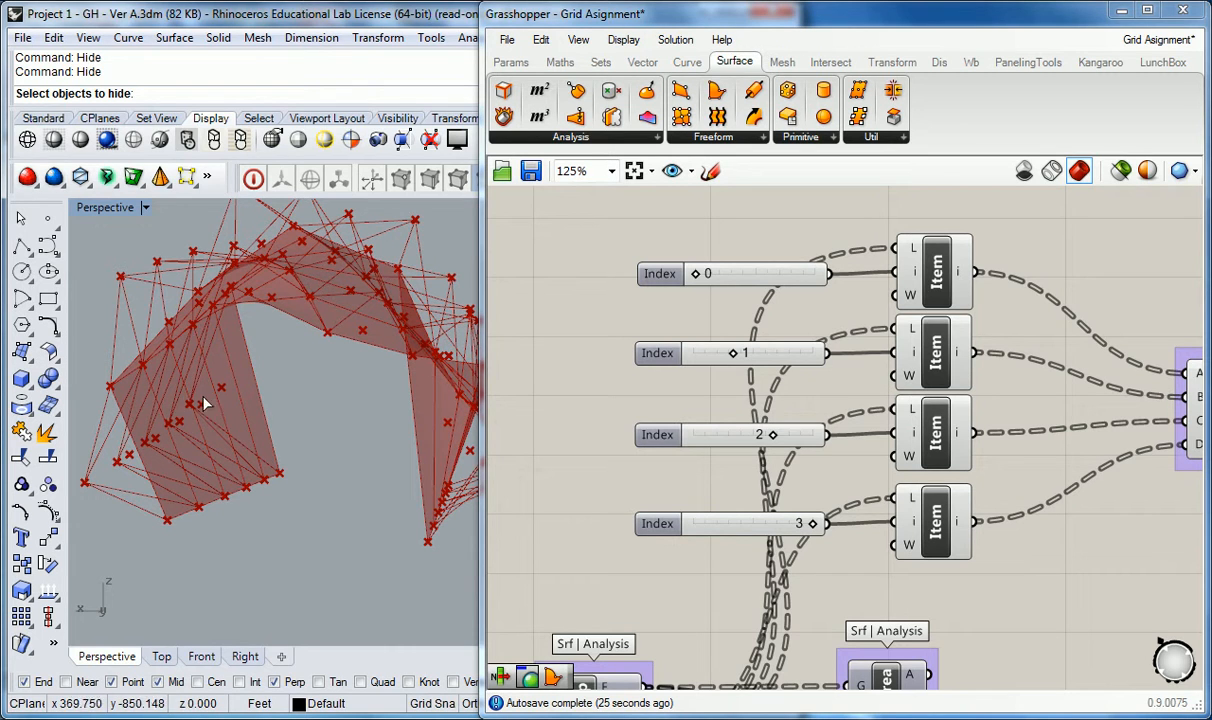
{"action": "right_click_drag", "start_coordinate": [373, 380], "coordinate": [366, 423]}
{"action": "scroll", "coordinate": [809, 211], "scroll_direction": "down", "scroll_amount": 1}
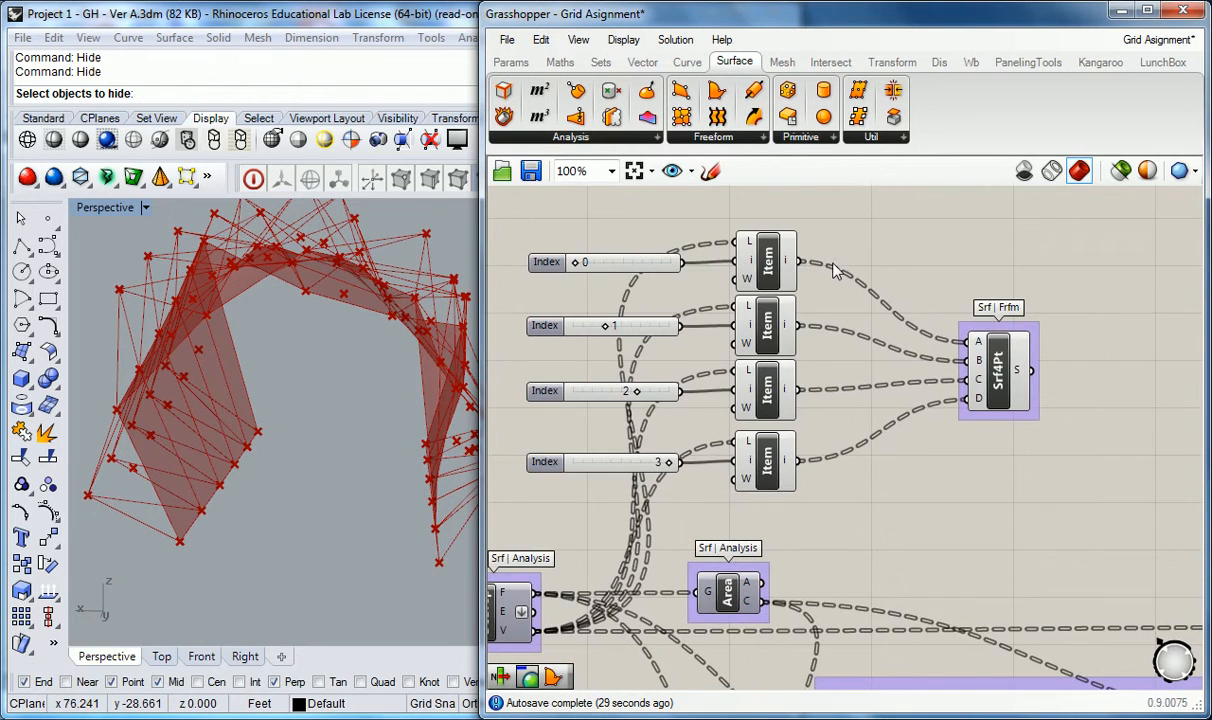
{"action": "scroll", "coordinate": [847, 261], "scroll_direction": "down", "scroll_amount": 2}
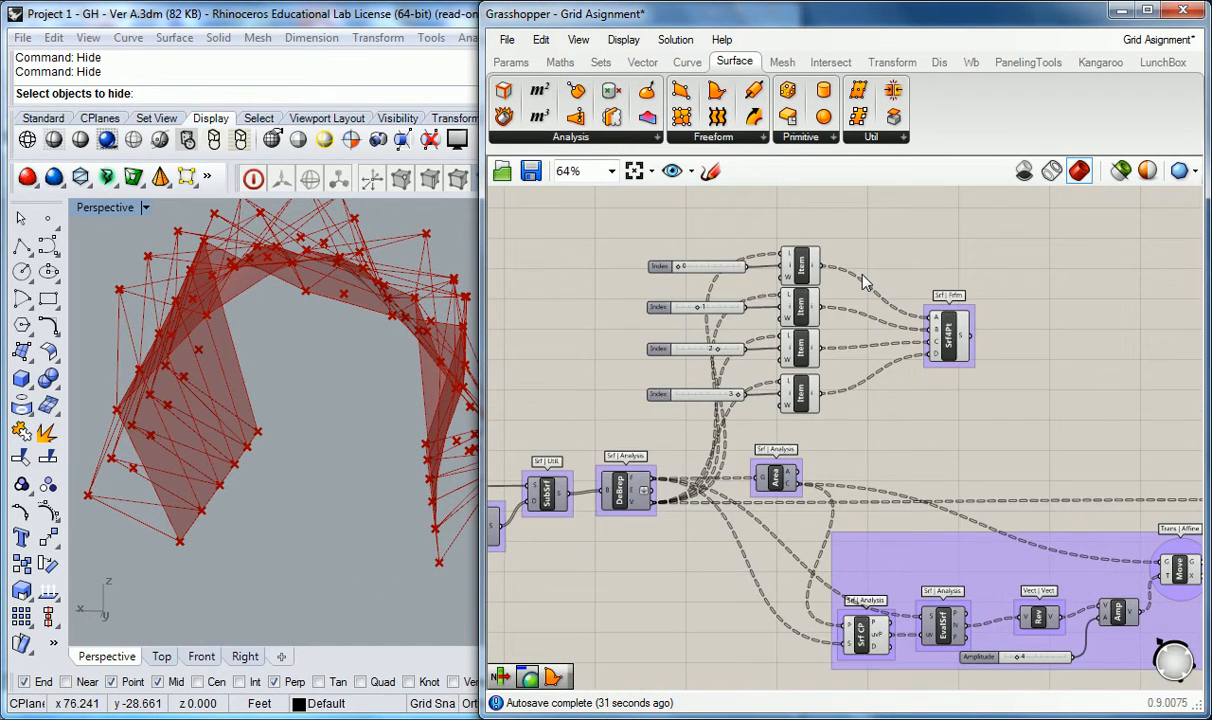
{"action": "scroll", "coordinate": [866, 283], "scroll_direction": "up", "scroll_amount": 1}
{"action": "mouse_move", "coordinate": [773, 268]}
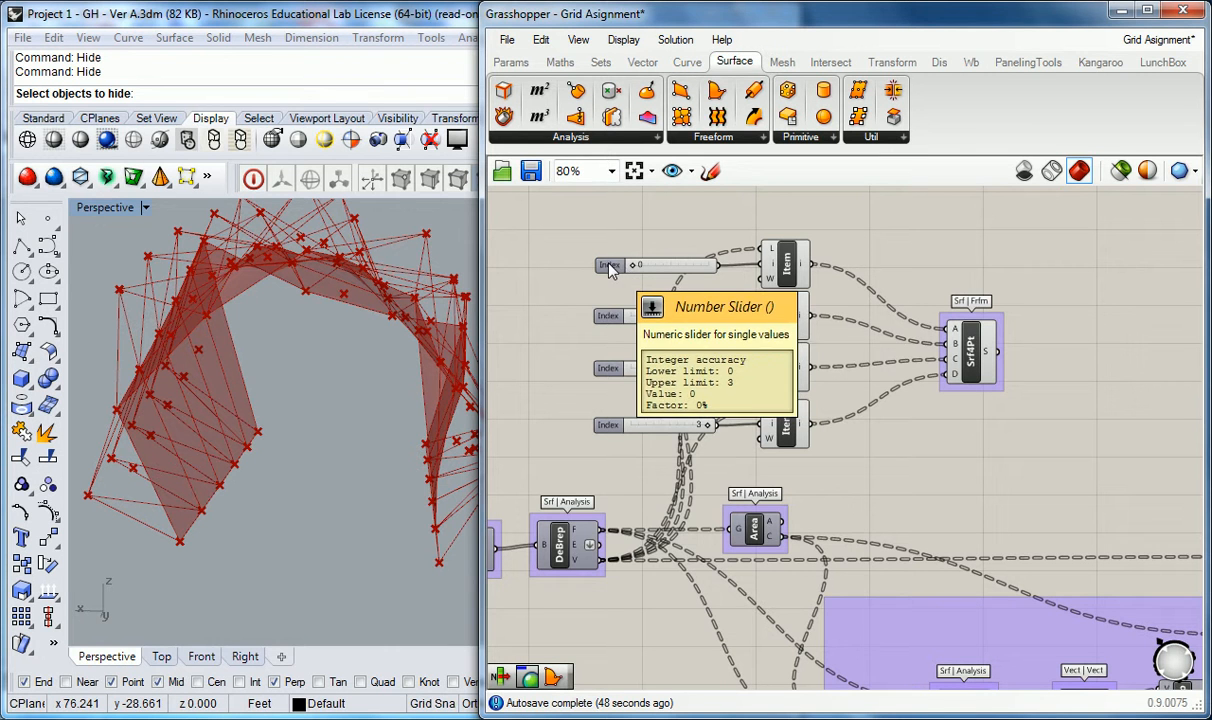
Step: Move the grouped 4Point Surface component closer to the List Items
{"action": "left_click_drag", "start_coordinate": [980, 352], "coordinate": [938, 345]}
{"action": "left_click", "coordinate": [961, 315]}
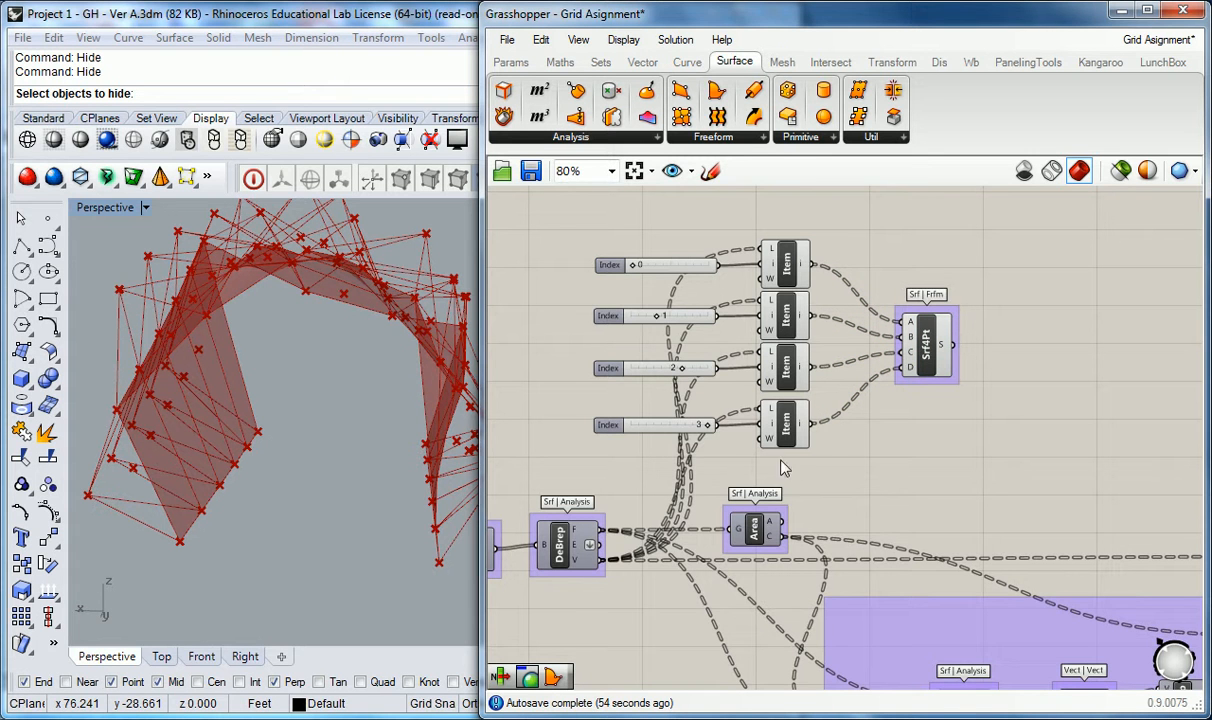
{"action": "right_click_drag", "start_coordinate": [790, 398], "coordinate": [905, 390]}
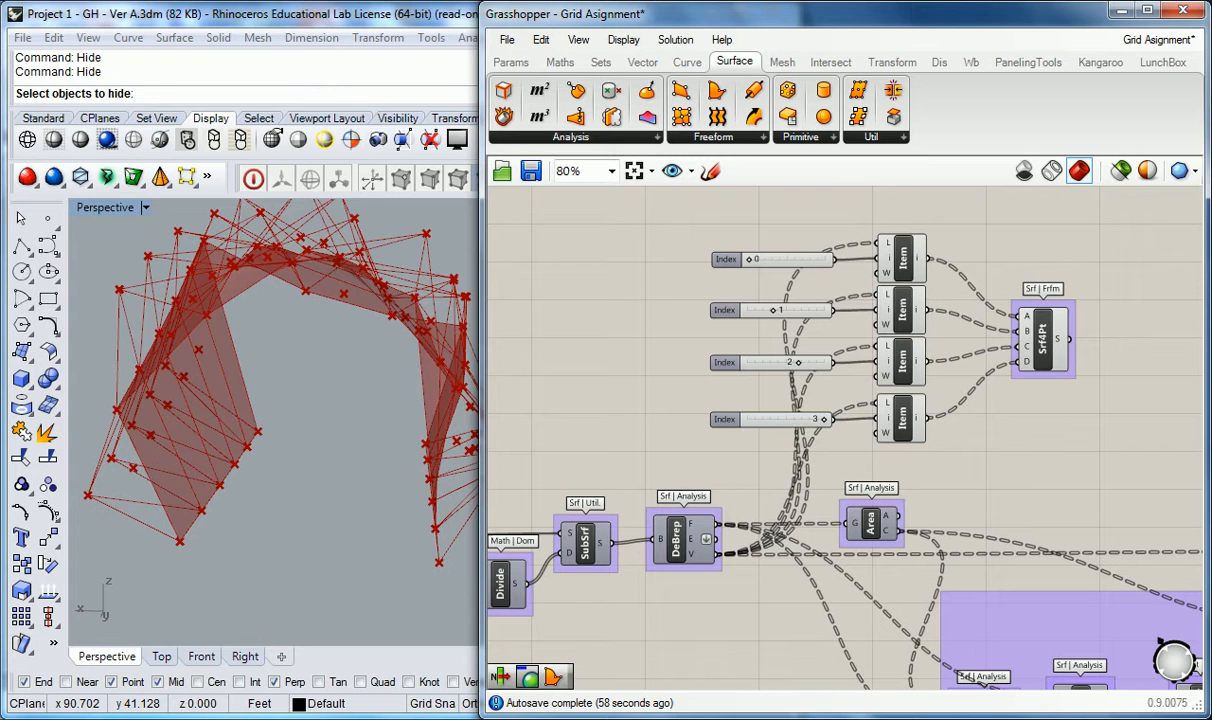
Step: Examine the whole space frame in the viewport and highlight the struts produced by the Line component
{"action": "scroll", "coordinate": [757, 524], "scroll_direction": "down", "scroll_amount": 4}
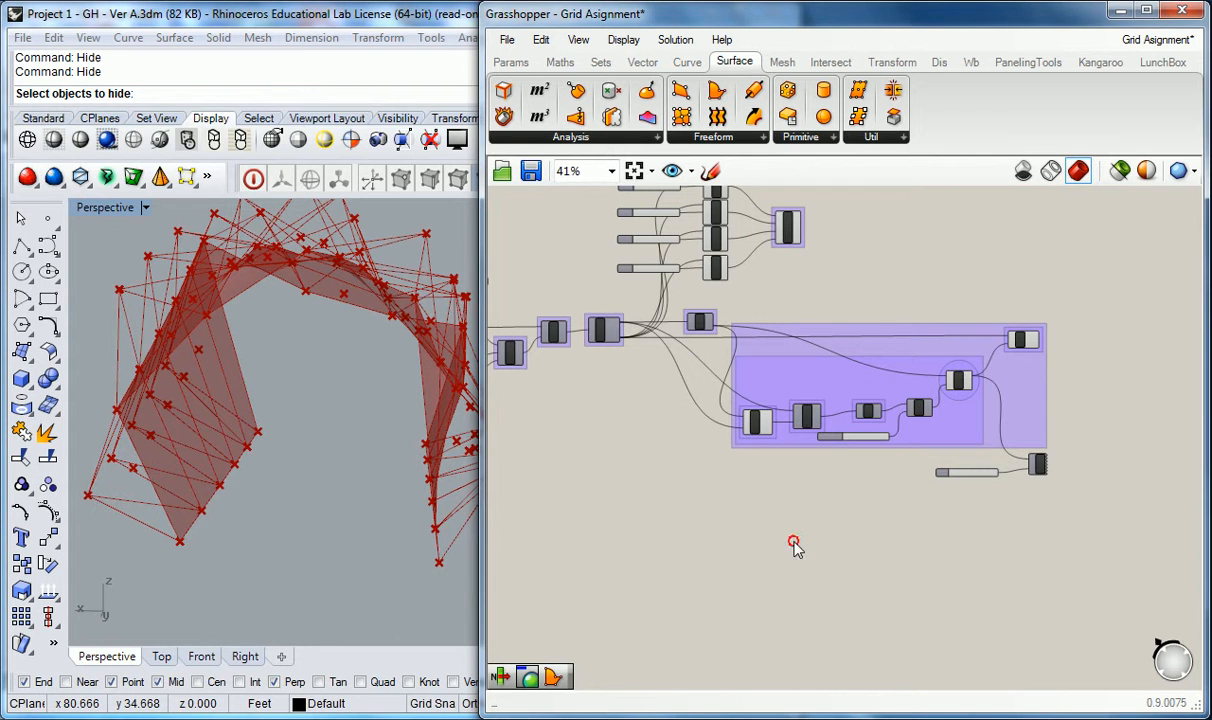
{"action": "scroll", "coordinate": [340, 465], "scroll_direction": "up", "scroll_amount": 3}
{"action": "scroll", "coordinate": [338, 465], "scroll_direction": "down", "scroll_amount": 3}
{"action": "right_click_drag", "start_coordinate": [346, 425], "coordinate": [337, 478]}
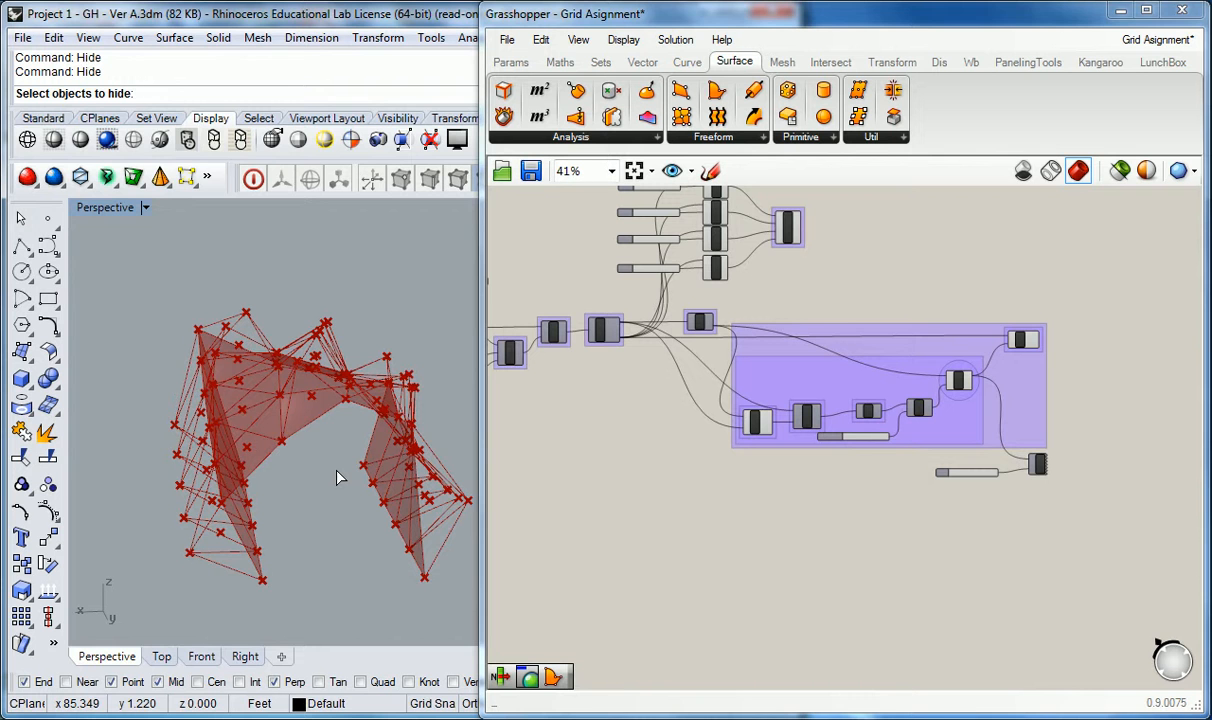
{"action": "right_click_drag", "start_coordinate": [349, 479], "coordinate": [287, 430]}
{"action": "scroll", "coordinate": [325, 372], "scroll_direction": "up", "scroll_amount": 3}
{"action": "scroll", "coordinate": [298, 458], "scroll_direction": "down", "scroll_amount": 3}
{"action": "left_click", "coordinate": [1022, 340]}
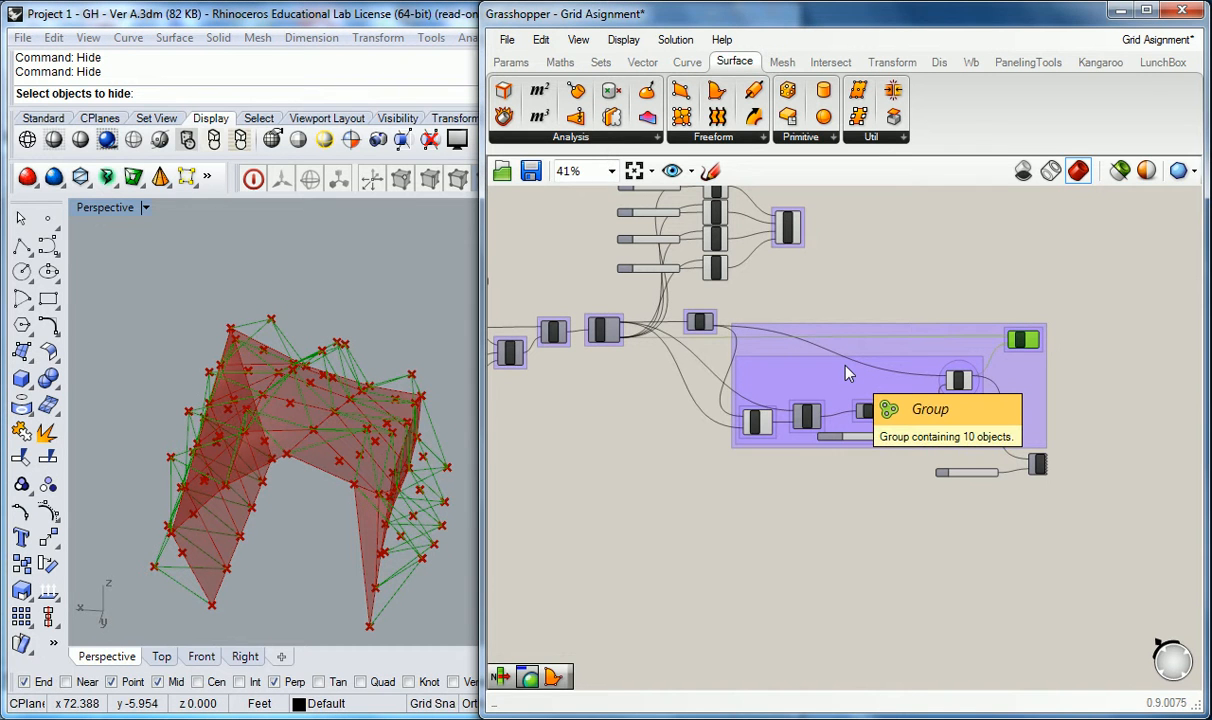
{"action": "left_click", "coordinate": [866, 280]}
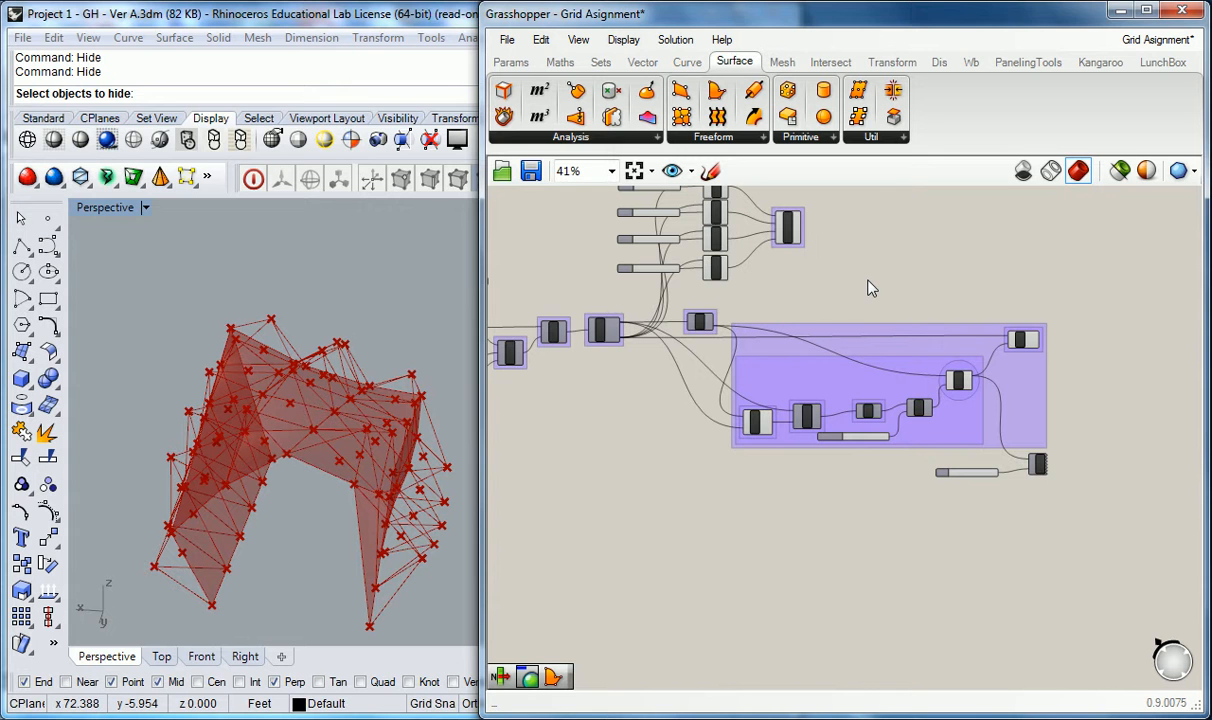
{"action": "middle_click", "coordinate": [868, 281]}
{"action": "left_click", "coordinate": [763, 306]}
Step: Highlight the 4Point Surface output and inspect its panels in the Rhino viewport
{"action": "scroll", "coordinate": [780, 245], "scroll_direction": "up", "scroll_amount": 3}
{"action": "left_click", "coordinate": [793, 230]}
{"action": "right_click_drag", "start_coordinate": [829, 257], "coordinate": [838, 307]}
{"action": "right_click_drag", "start_coordinate": [342, 504], "coordinate": [377, 499]}
{"action": "scroll", "coordinate": [372, 484], "scroll_direction": "up", "scroll_amount": 3}
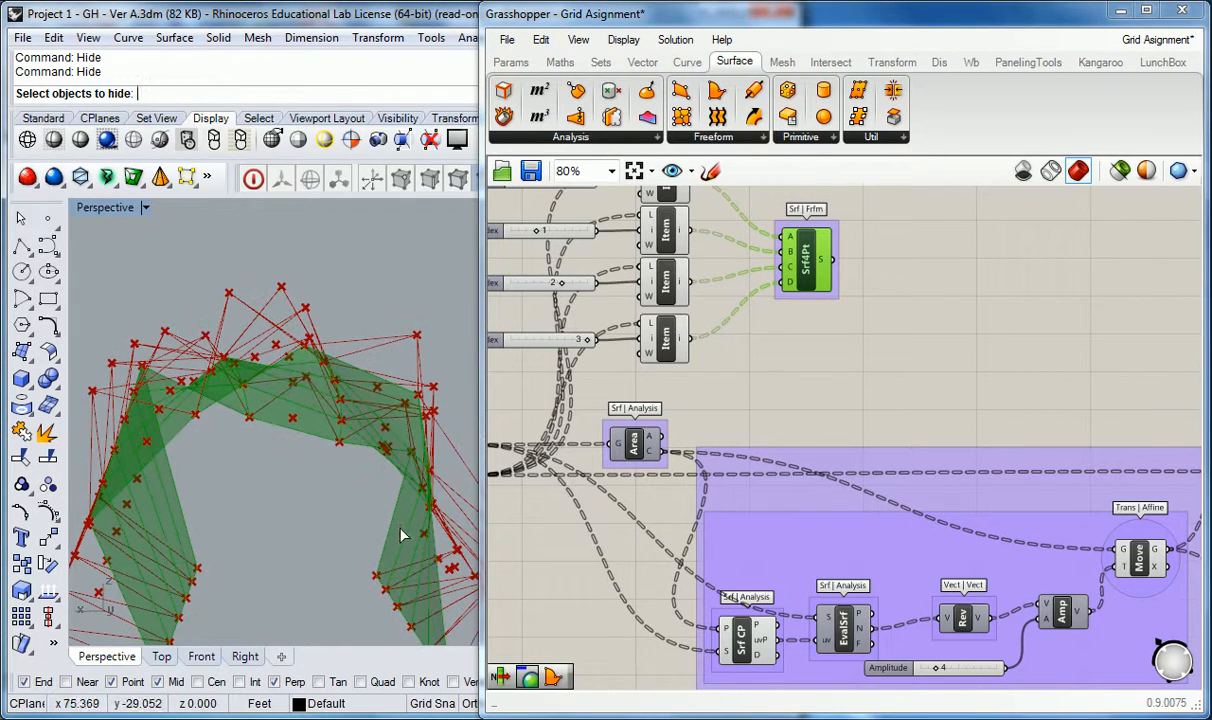
{"action": "left_click", "coordinate": [874, 360]}
Step: Highlight the Move component's output and inspect the offset panel points in the viewport
{"action": "scroll", "coordinate": [855, 410], "scroll_direction": "down", "scroll_amount": 3}
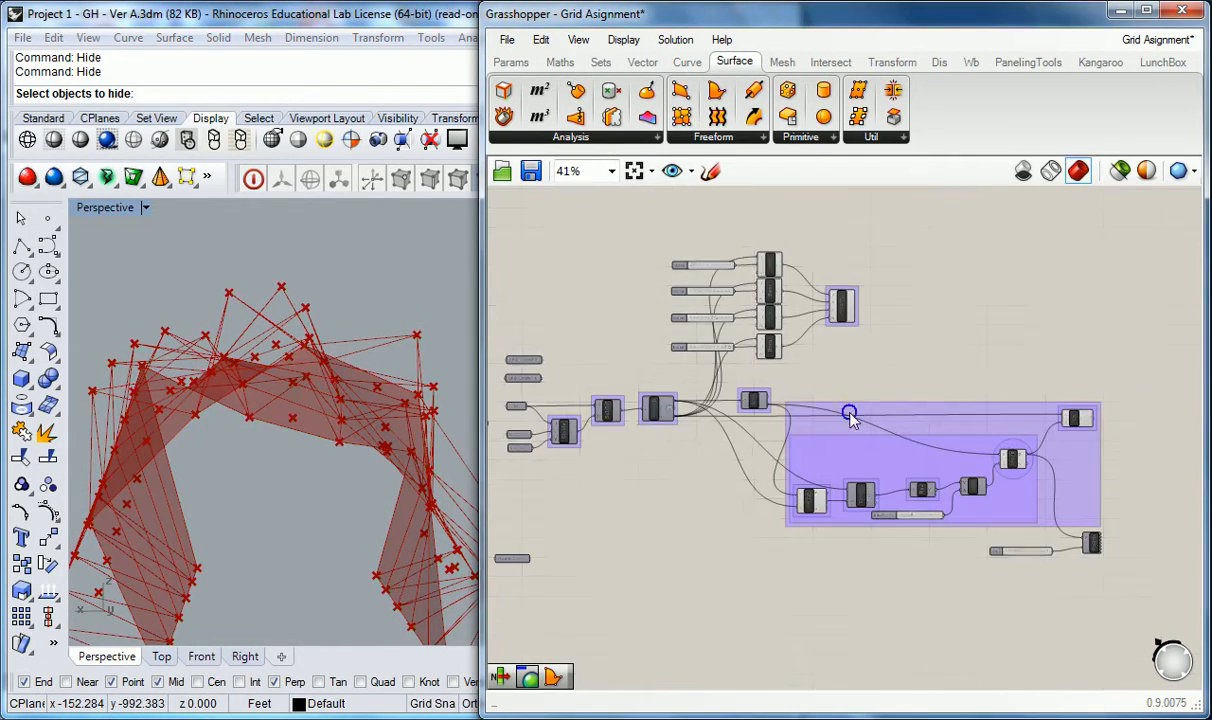
{"action": "scroll", "coordinate": [1058, 408], "scroll_direction": "up", "scroll_amount": 1}
{"action": "scroll", "coordinate": [1058, 408], "scroll_direction": "up", "scroll_amount": 2}
{"action": "left_click", "coordinate": [908, 378]}
{"action": "right_click_drag", "start_coordinate": [284, 365], "coordinate": [262, 355]}
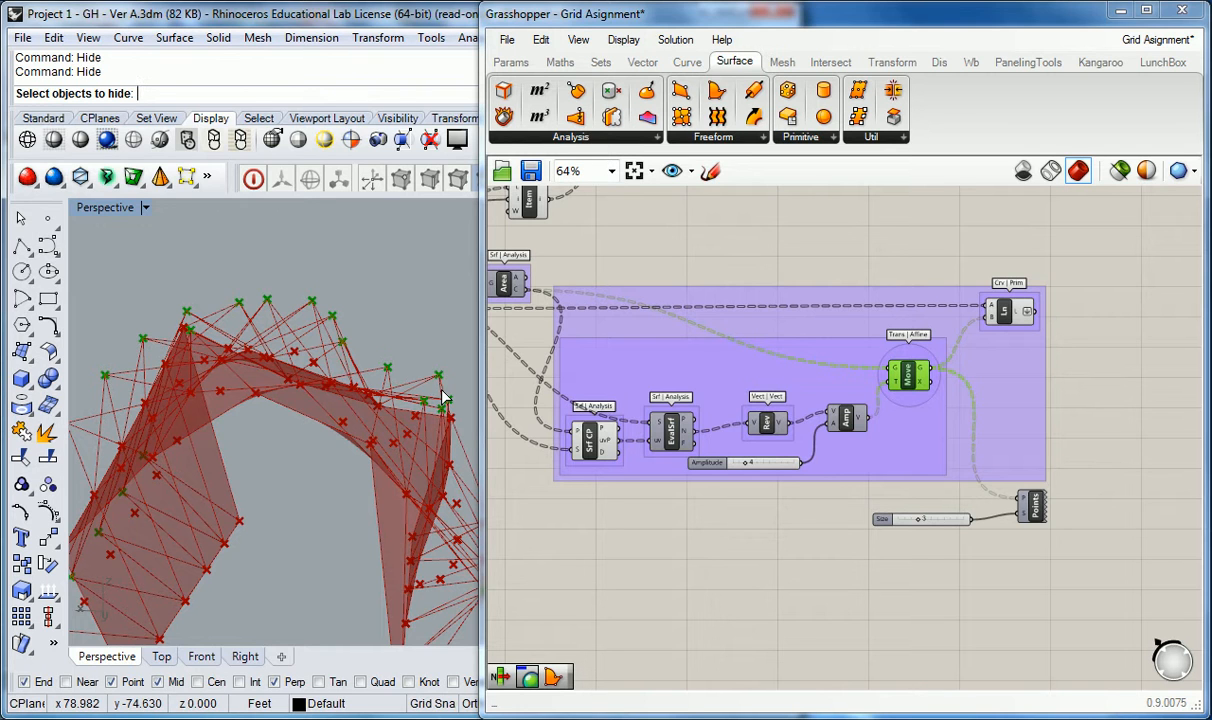
{"action": "left_click", "coordinate": [882, 216]}
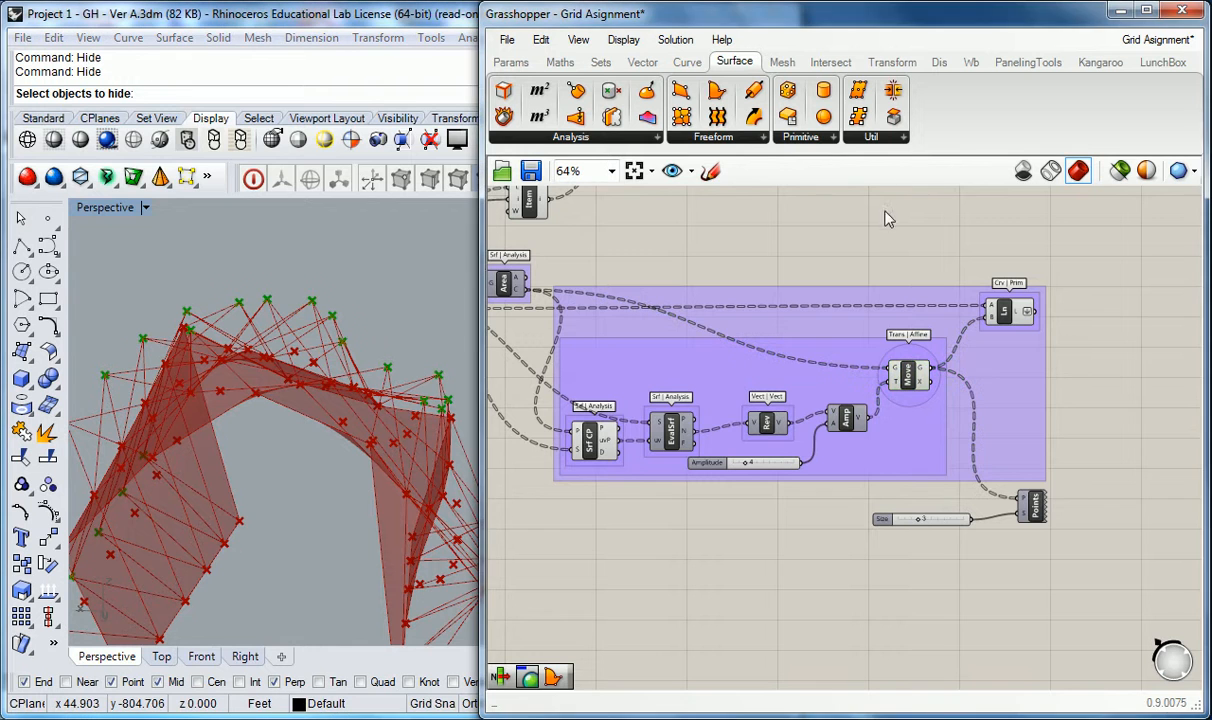
Step: Add a Patch component and place it to the right of the Line component
{"action": "double_click", "coordinate": [856, 215]}
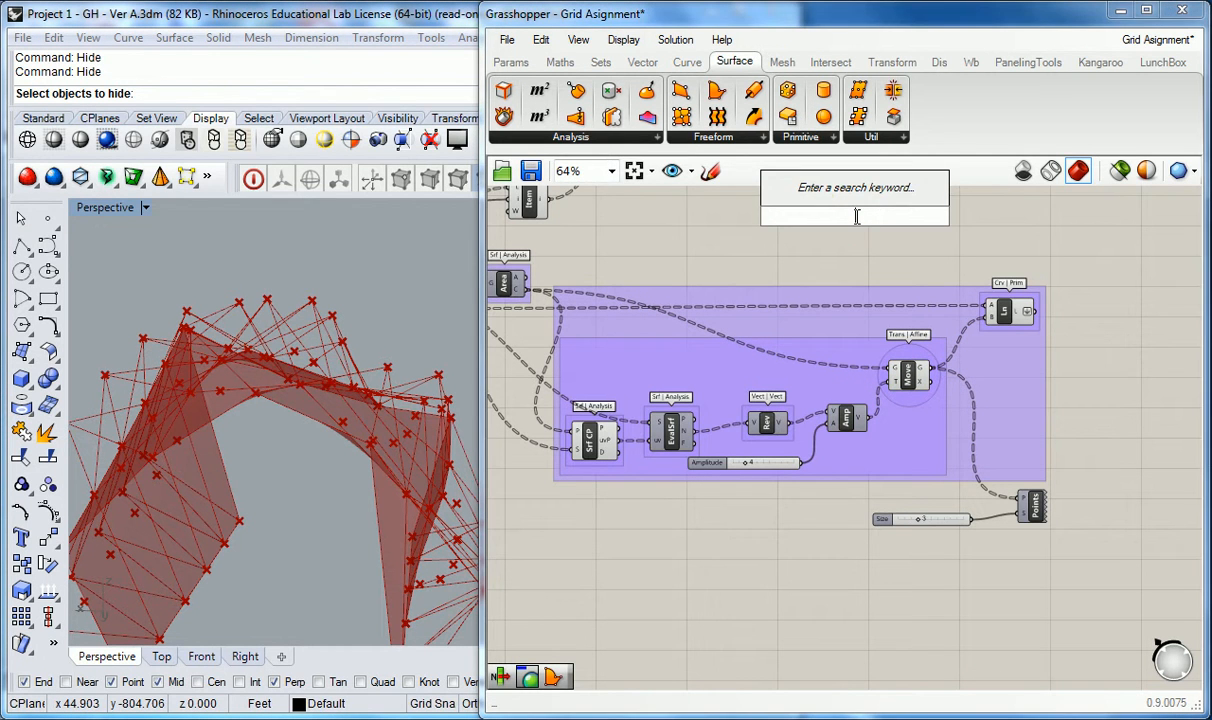
{"action": "type", "text": "patch"}
{"action": "key", "text": "Return"}
{"action": "left_click_drag", "start_coordinate": [860, 211], "coordinate": [1071, 292]}
{"action": "scroll", "coordinate": [1097, 318], "scroll_direction": "up", "scroll_amount": 3}
{"action": "scroll", "coordinate": [1097, 318], "scroll_direction": "up", "scroll_amount": 1}
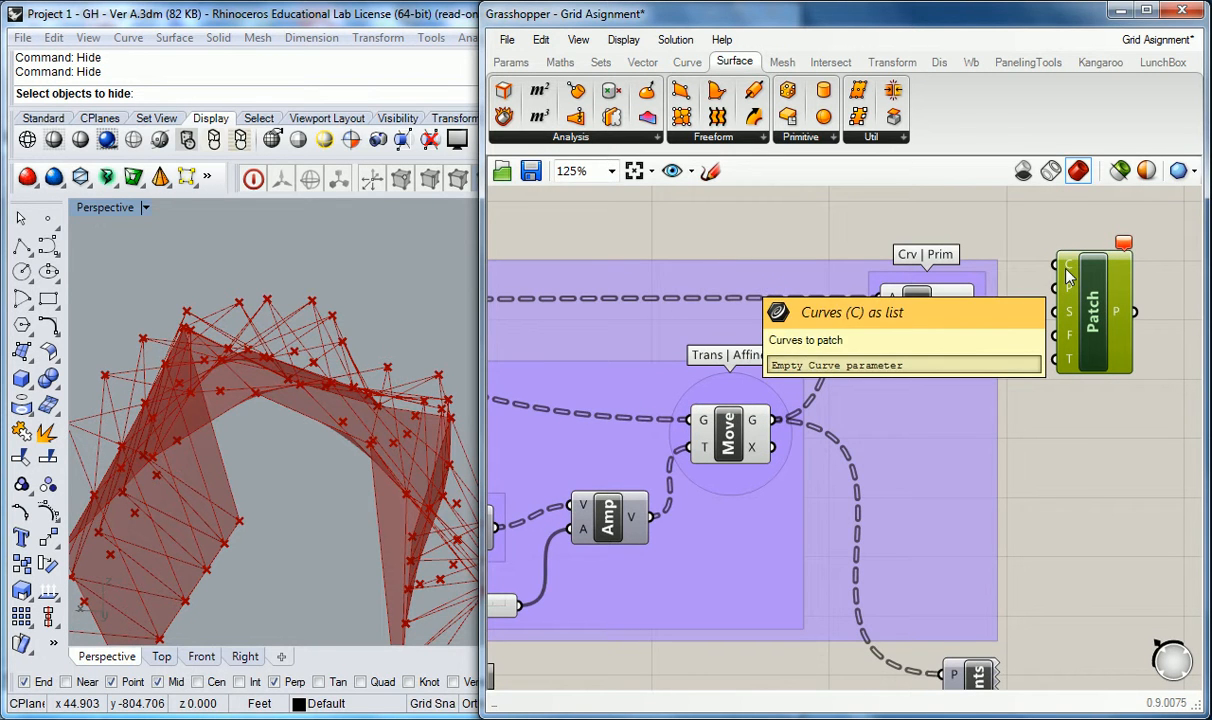
Step: Connect the Line component's output to the Patch component's curves input and inspect the patched surfaces in the viewport
{"action": "left_click_drag", "start_coordinate": [979, 309], "coordinate": [1058, 266]}
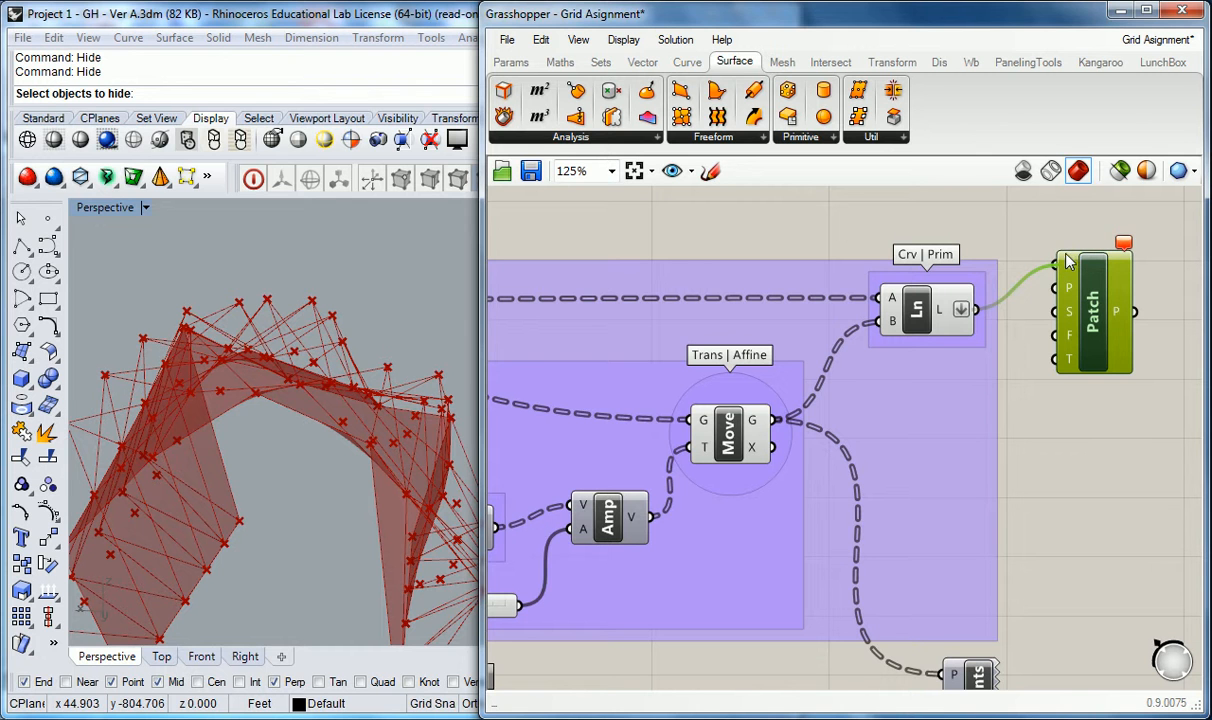
{"action": "right_click_drag", "start_coordinate": [354, 501], "coordinate": [209, 428]}
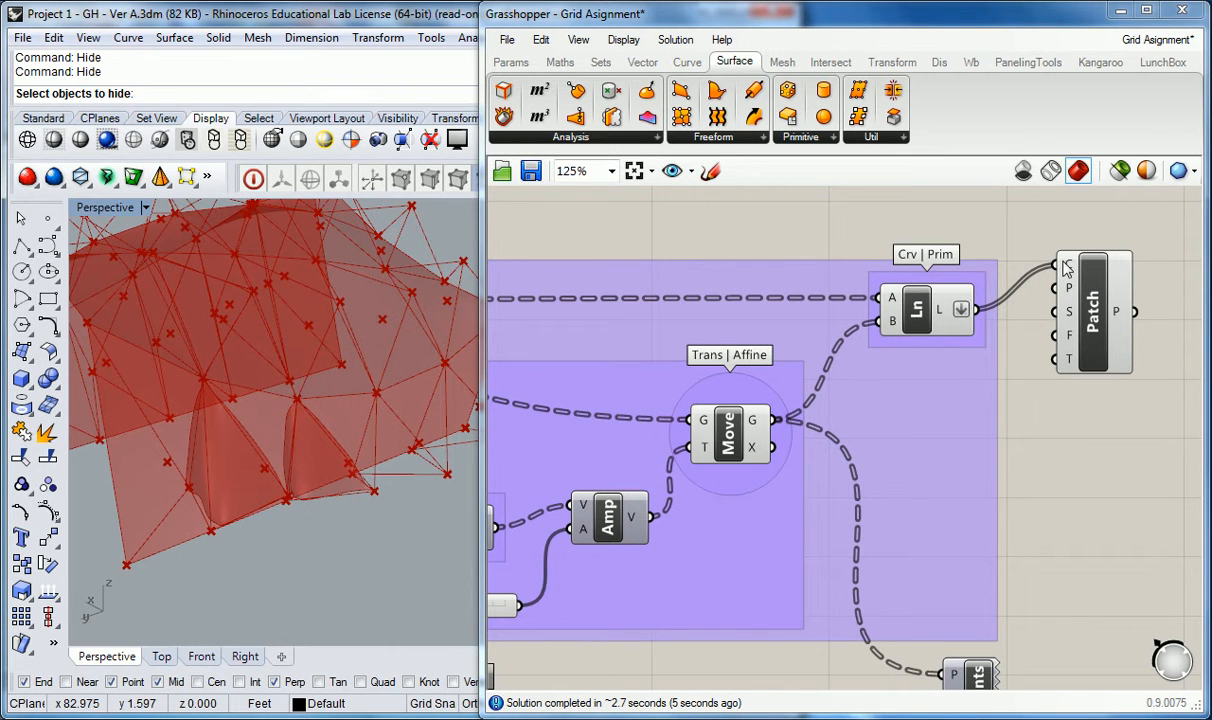
{"action": "right_click", "coordinate": [960, 311]}
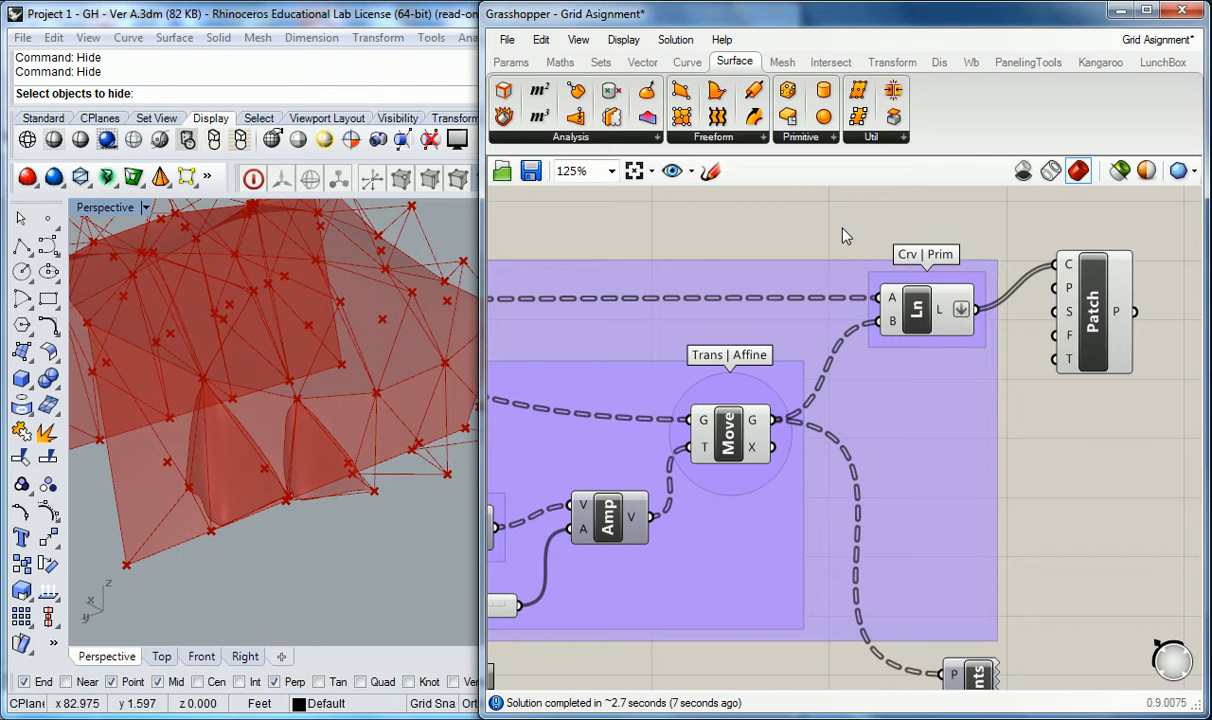
Step: Inspect the patched surfaces, and delete the Patch component connected to the Line component
{"action": "right_click_drag", "start_coordinate": [206, 353], "coordinate": [344, 414]}
{"action": "scroll", "coordinate": [356, 333], "scroll_direction": "down", "scroll_amount": 6}
{"action": "scroll", "coordinate": [330, 340], "scroll_direction": "up", "scroll_amount": 6}
{"action": "scroll", "coordinate": [302, 441], "scroll_direction": "up", "scroll_amount": 3}
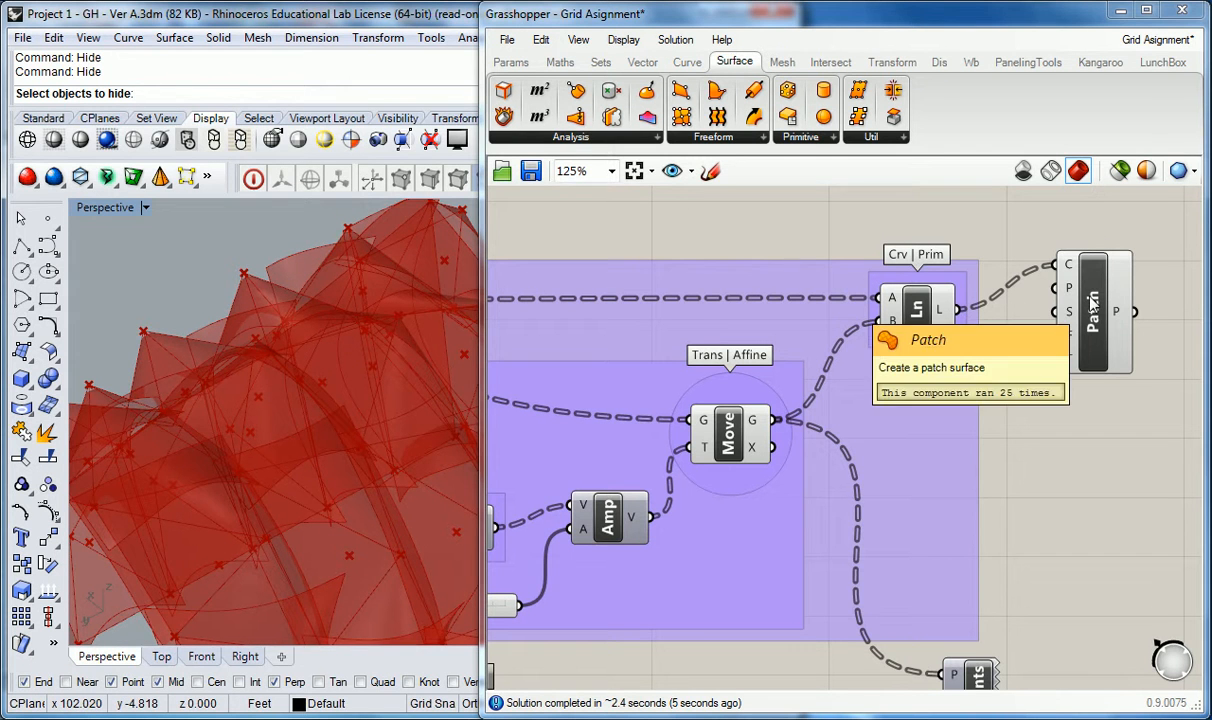
{"action": "left_click", "coordinate": [1060, 305]}
{"action": "key", "text": "Delete"}
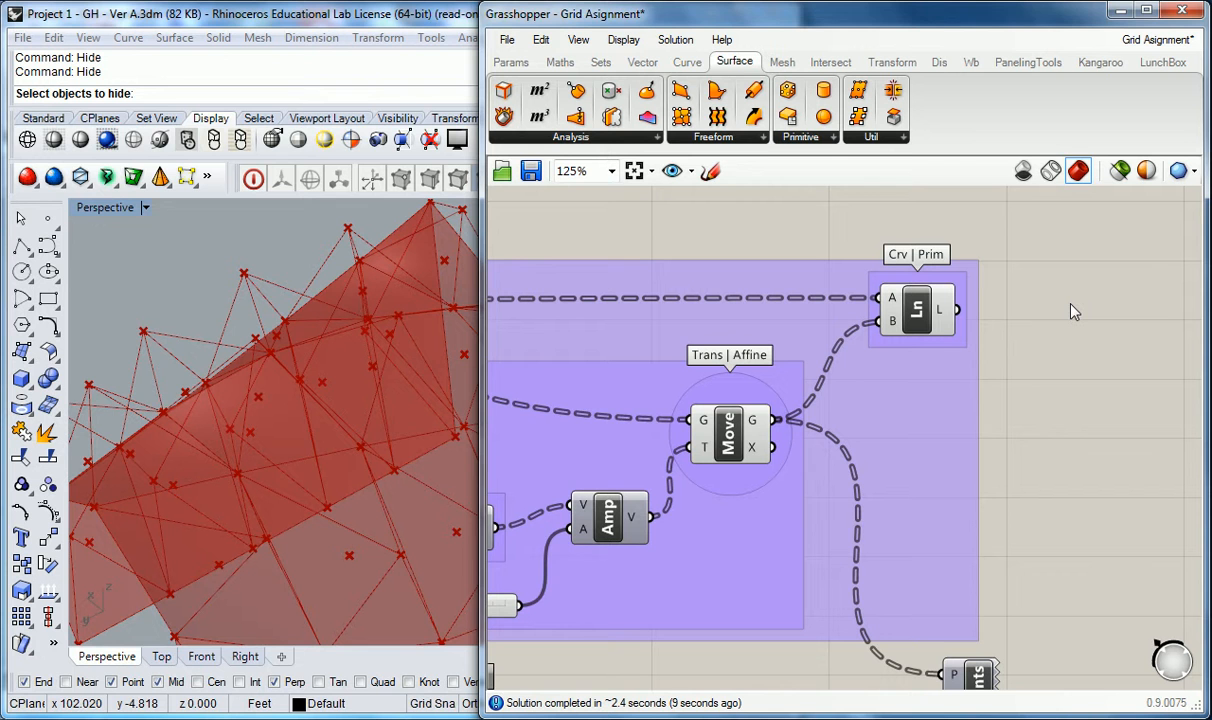
{"action": "right_click_drag", "start_coordinate": [249, 400], "coordinate": [212, 400]}
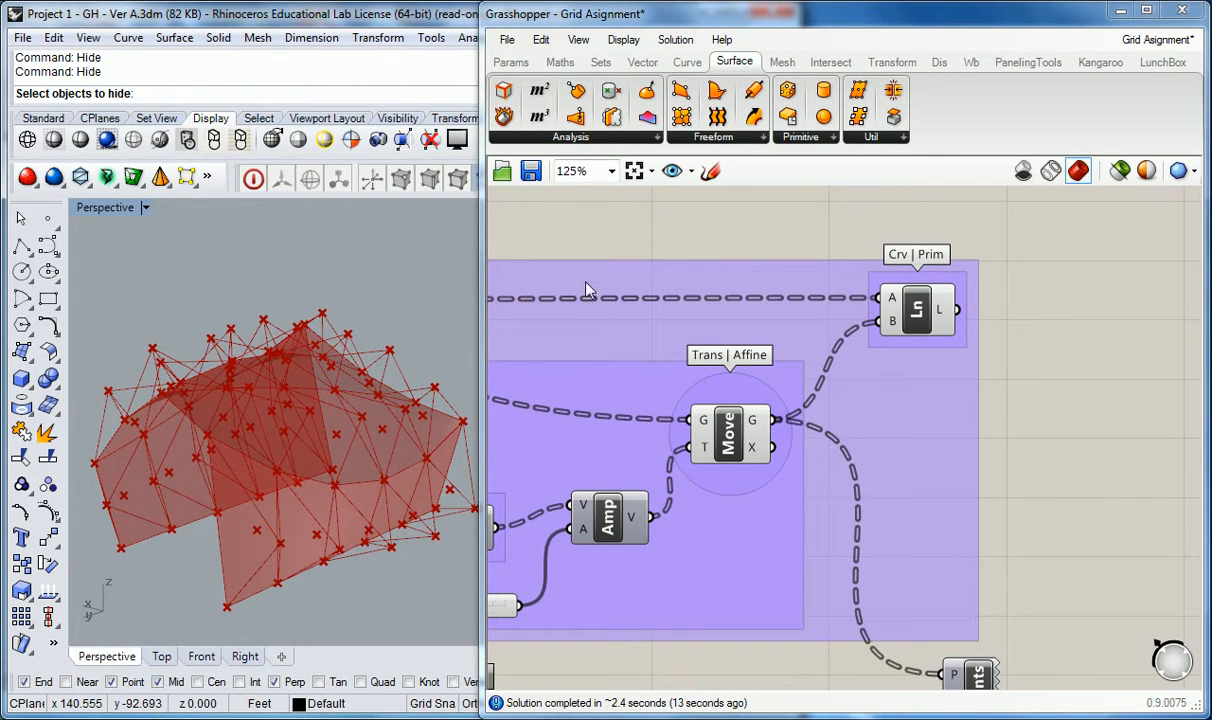
Step: Shift the strut component groups and the Points component to the right, and realign the Size slider with them
{"action": "scroll", "coordinate": [766, 238], "scroll_direction": "down", "scroll_amount": 5}
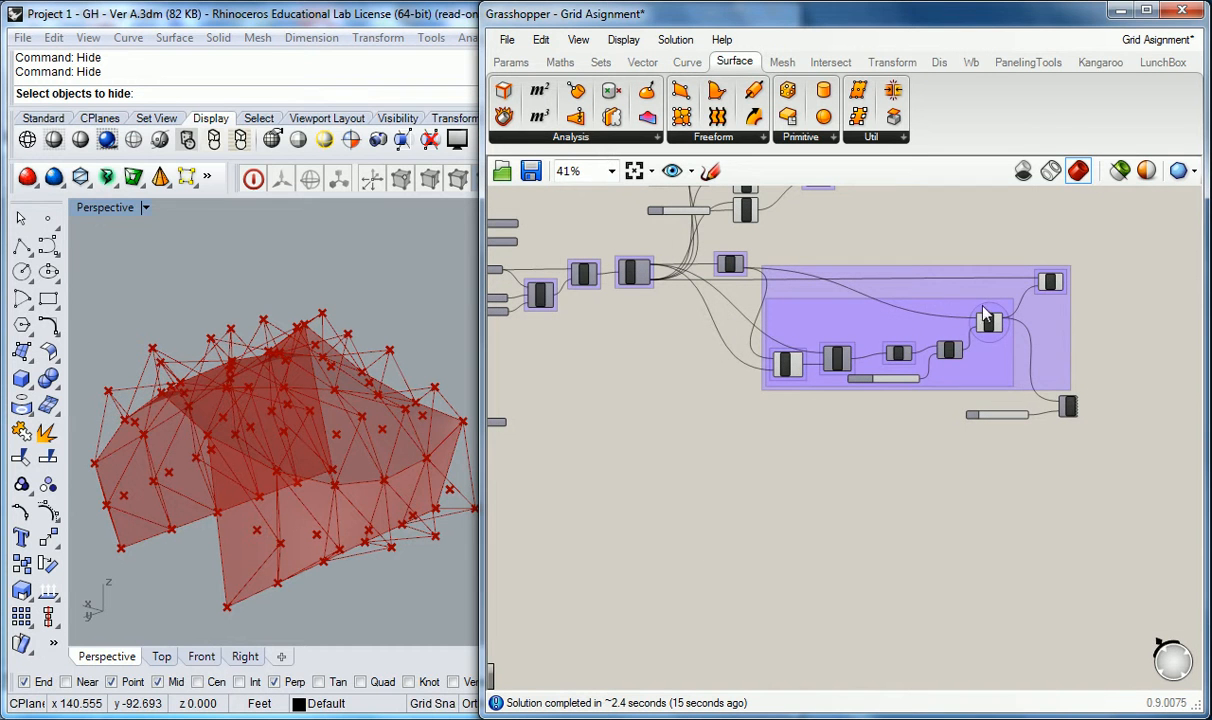
{"action": "left_click_drag", "start_coordinate": [1106, 262], "coordinate": [784, 402]}
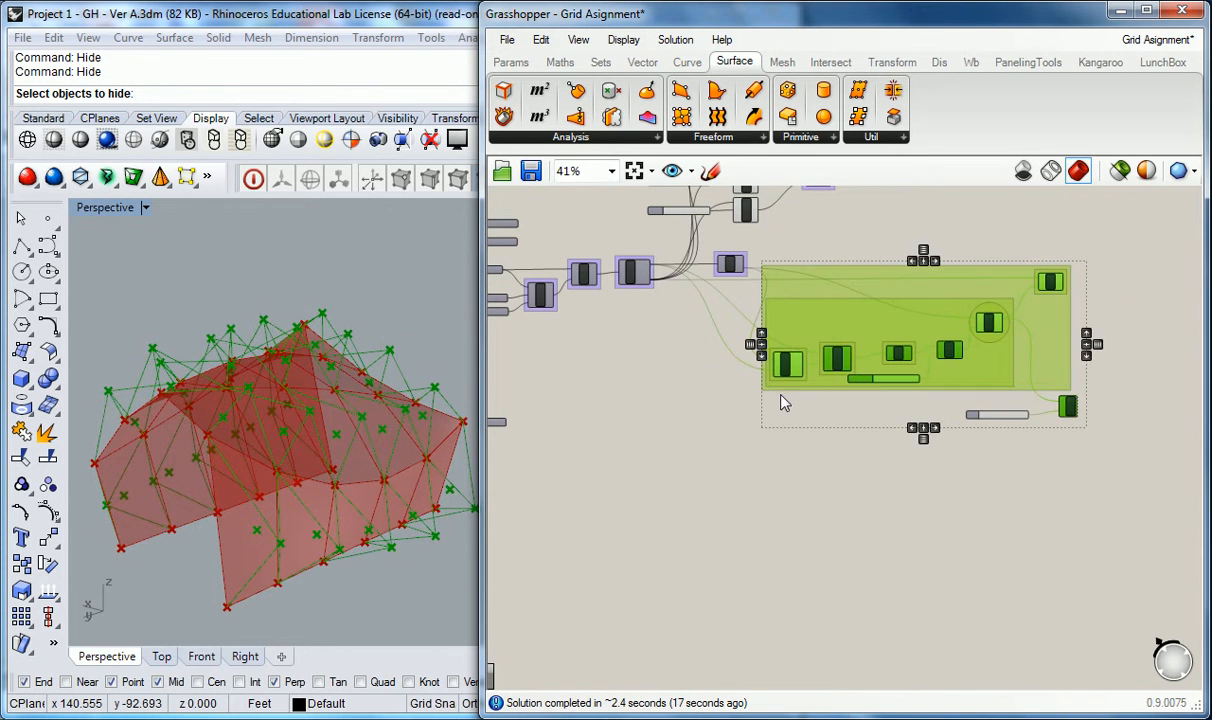
{"action": "left_click_drag", "start_coordinate": [988, 328], "coordinate": [1020, 320]}
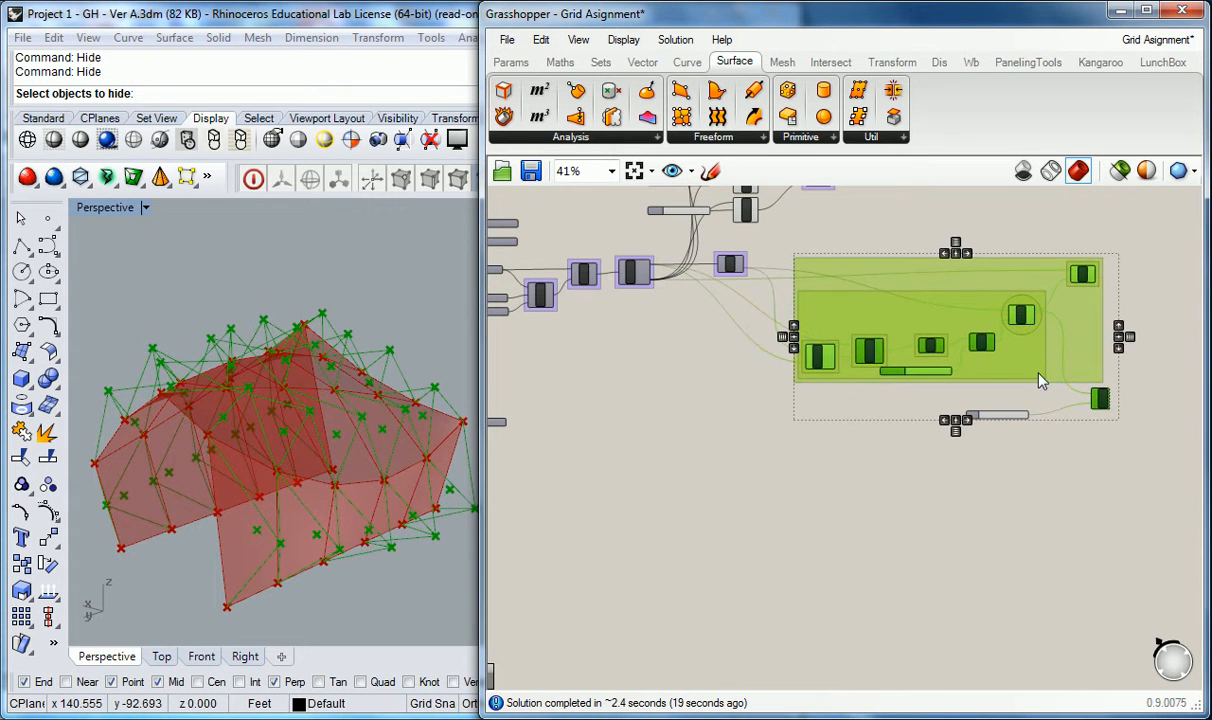
{"action": "left_click", "coordinate": [1047, 449]}
{"action": "left_click_drag", "start_coordinate": [968, 413], "coordinate": [1001, 405]}
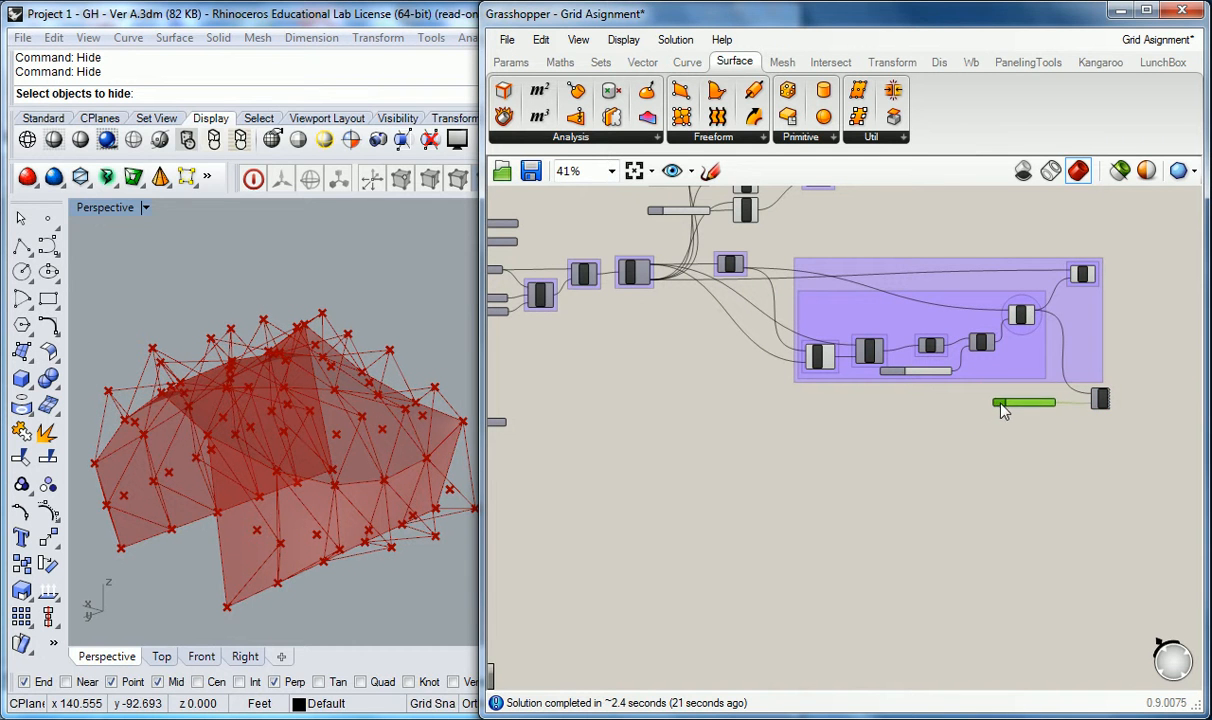
{"action": "left_click_drag", "start_coordinate": [1150, 246], "coordinate": [1017, 238]}
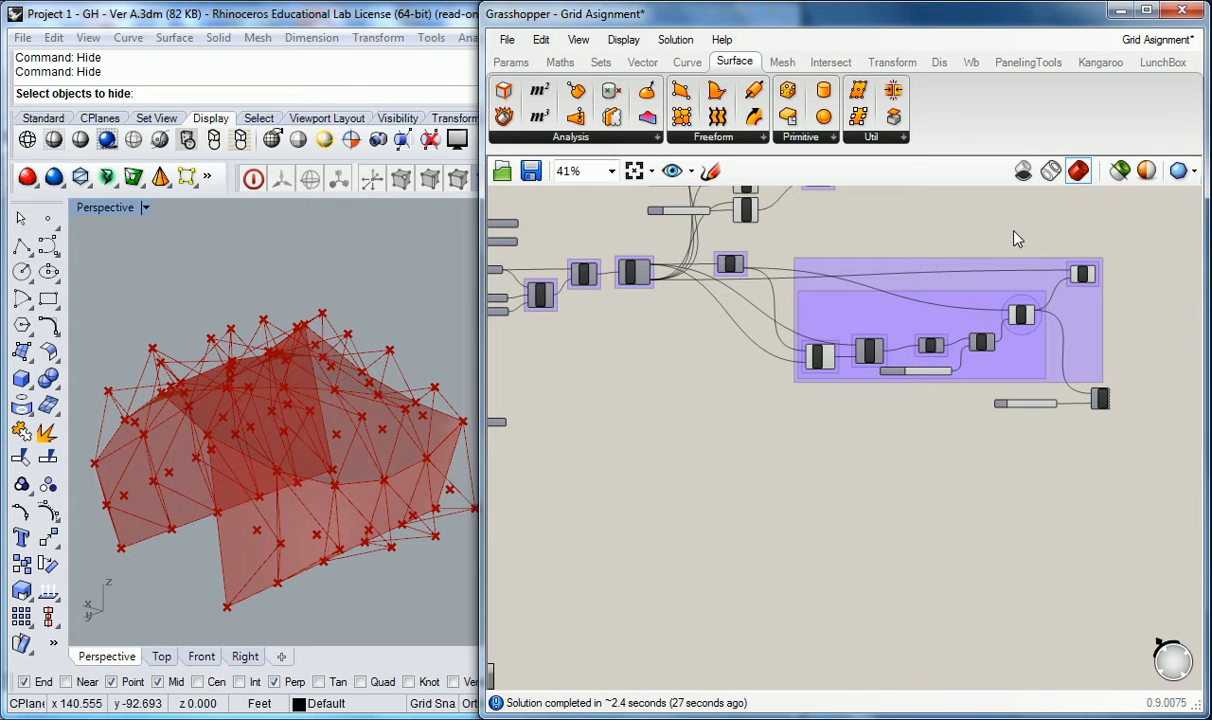
Step: Add a surface Offset component in the empty canvas area below the Deconstruct Brep component
{"action": "scroll", "coordinate": [695, 316], "scroll_direction": "up", "scroll_amount": 3}
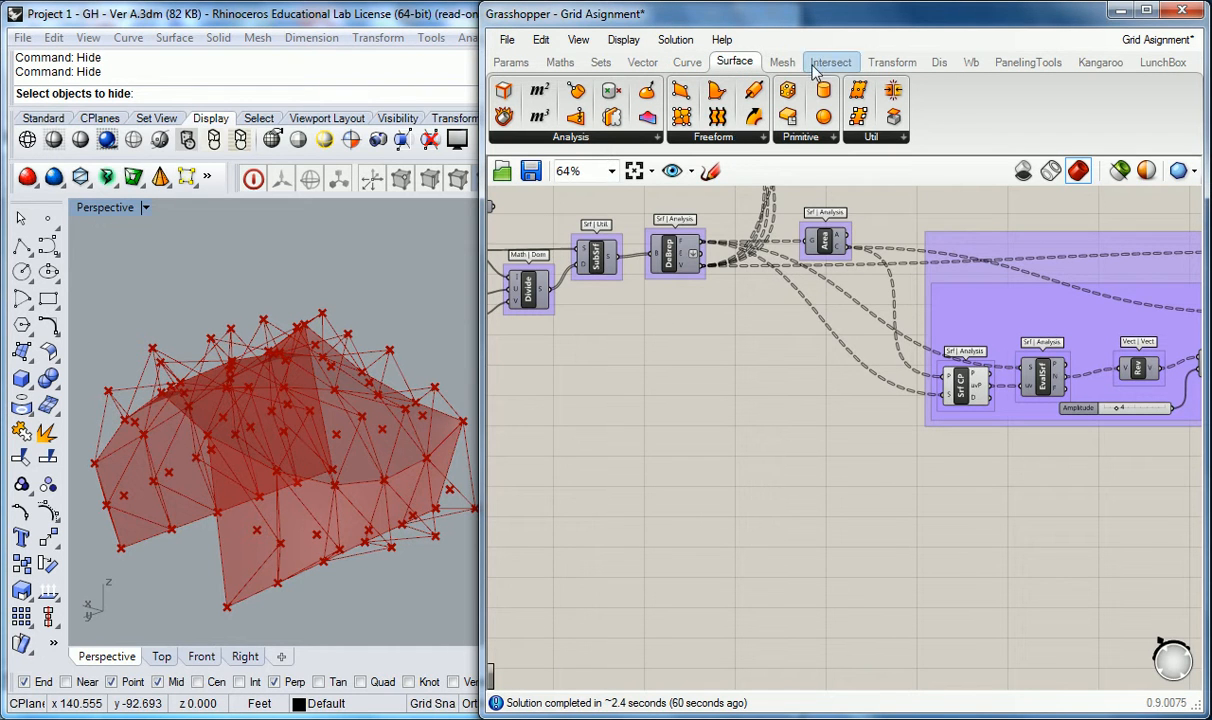
{"action": "left_click", "coordinate": [741, 135]}
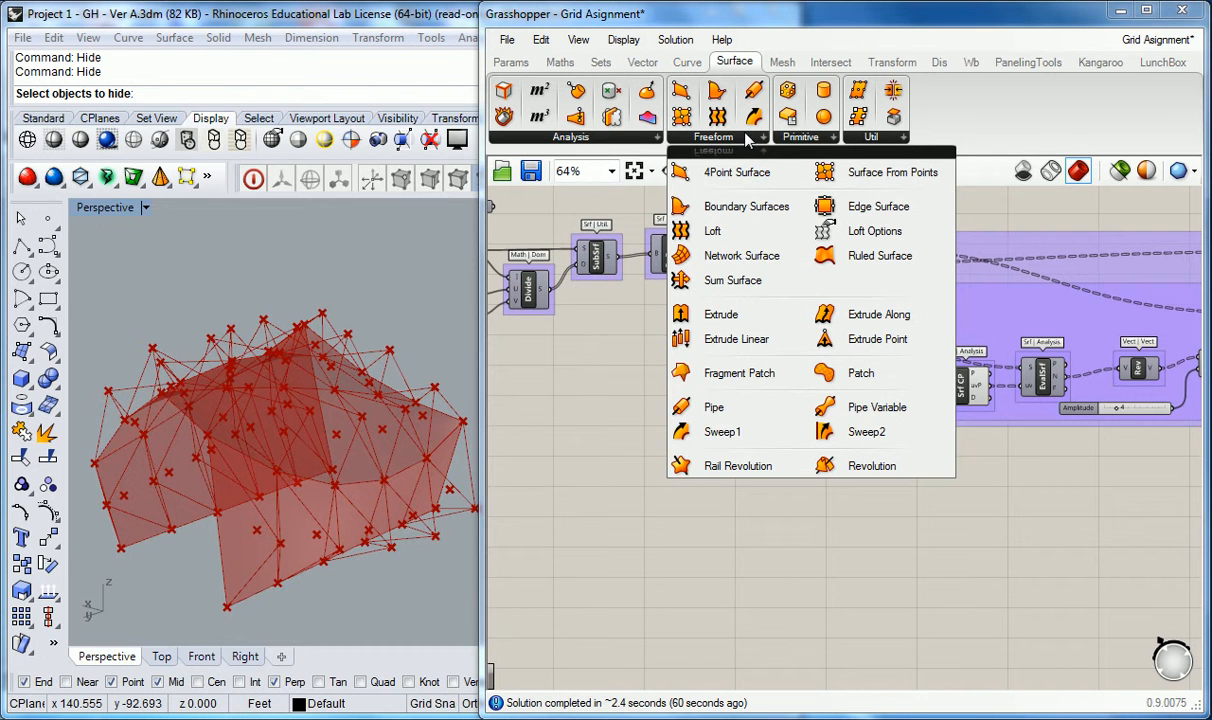
{"action": "left_click", "coordinate": [890, 62]}
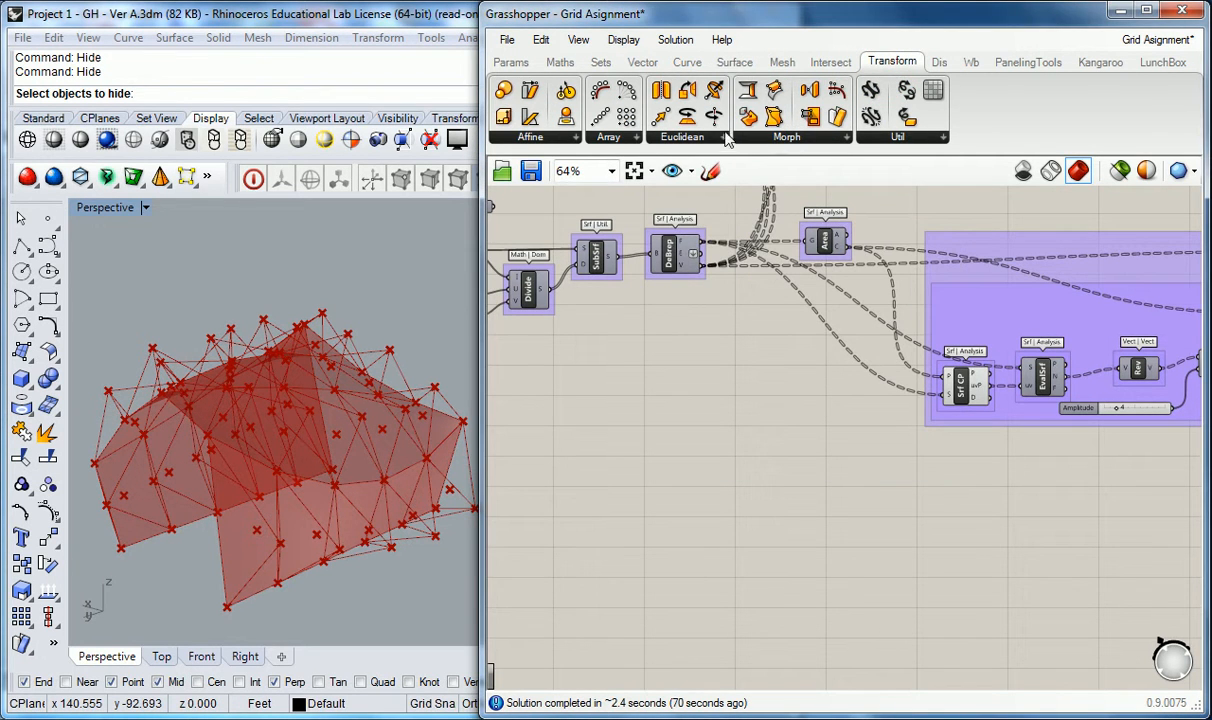
{"action": "left_click", "coordinate": [682, 137]}
{"action": "left_click", "coordinate": [716, 66]}
{"action": "left_click", "coordinate": [874, 139]}
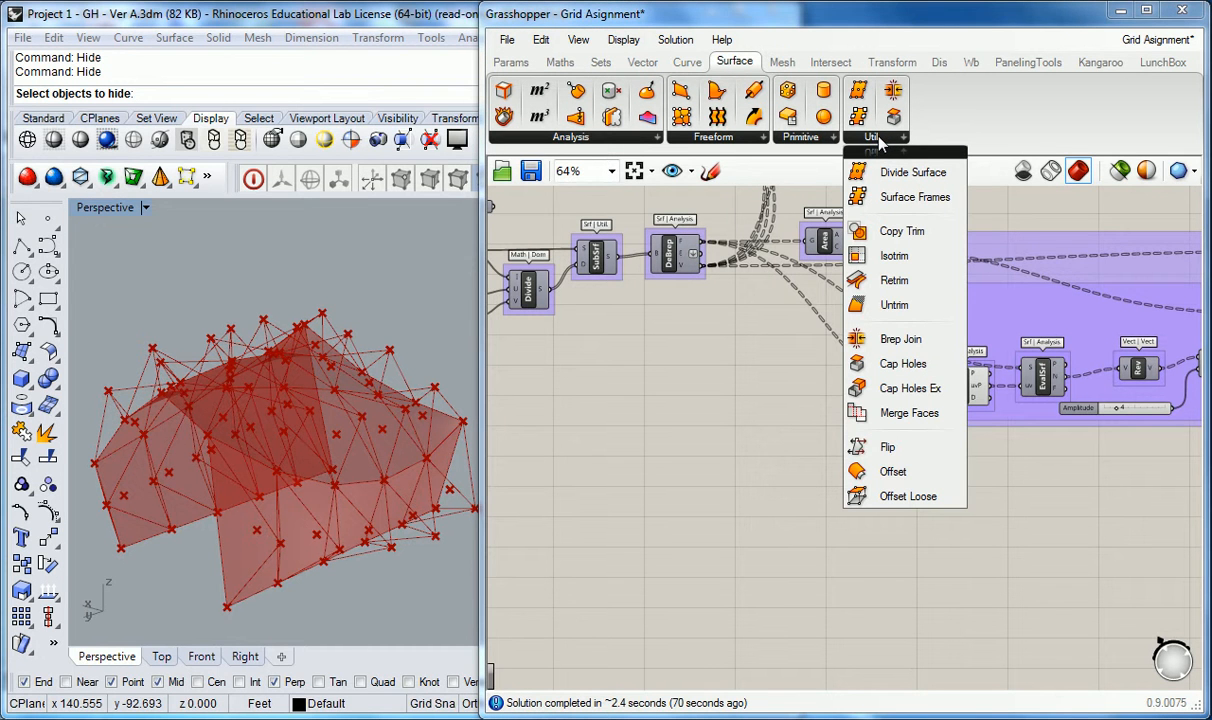
{"action": "left_click", "coordinate": [893, 472]}
{"action": "left_click", "coordinate": [736, 455]}
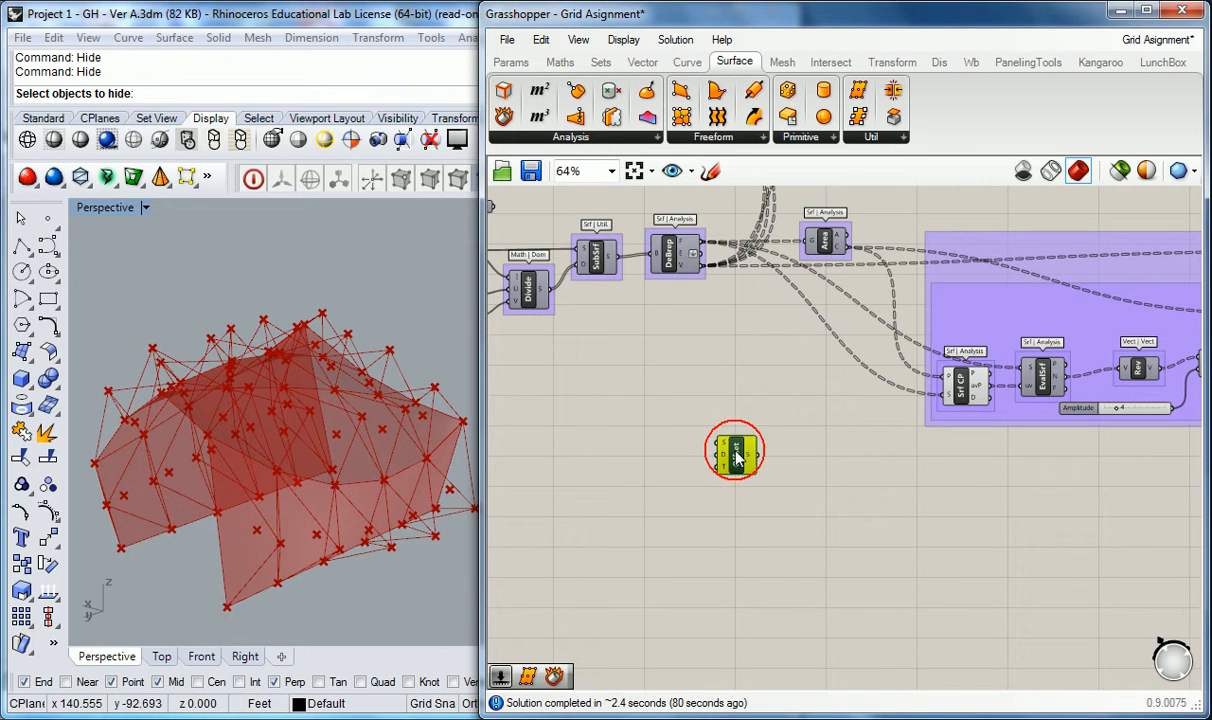
Step: Group the Offset component and label the group "Srf | Util."
{"action": "key", "text": "ctrl+g"}
{"action": "scroll", "coordinate": [740, 437], "scroll_direction": "up", "scroll_amount": 3}
{"action": "right_click", "coordinate": [735, 437]}
{"action": "left_click", "coordinate": [784, 440]}
{"action": "type", "text": "Srf | Util"}
{"action": "left_click", "coordinate": [798, 263]}
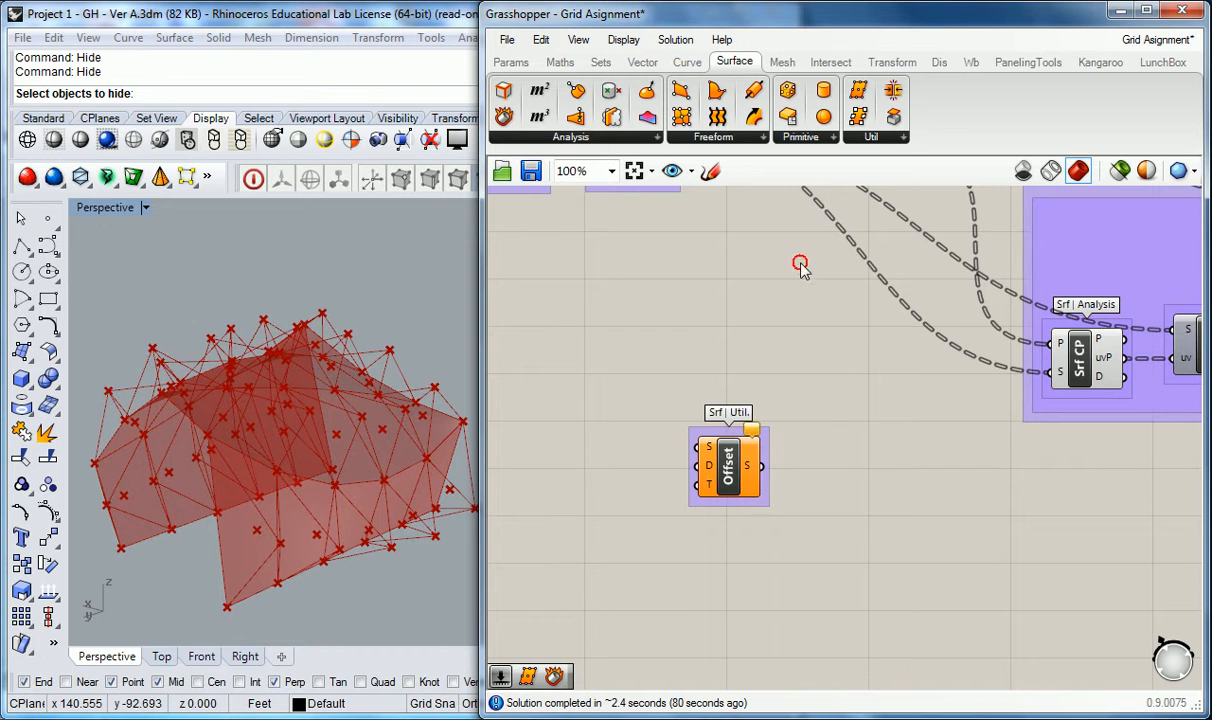
Step: Connect the Srf parameter to the Offset component's surface input and inspect the resulting surface in the viewport
{"action": "scroll", "coordinate": [741, 303], "scroll_direction": "down", "scroll_amount": 3}
{"action": "scroll", "coordinate": [719, 320], "scroll_direction": "up", "scroll_amount": 1}
{"action": "scroll", "coordinate": [674, 333], "scroll_direction": "down", "scroll_amount": 1}
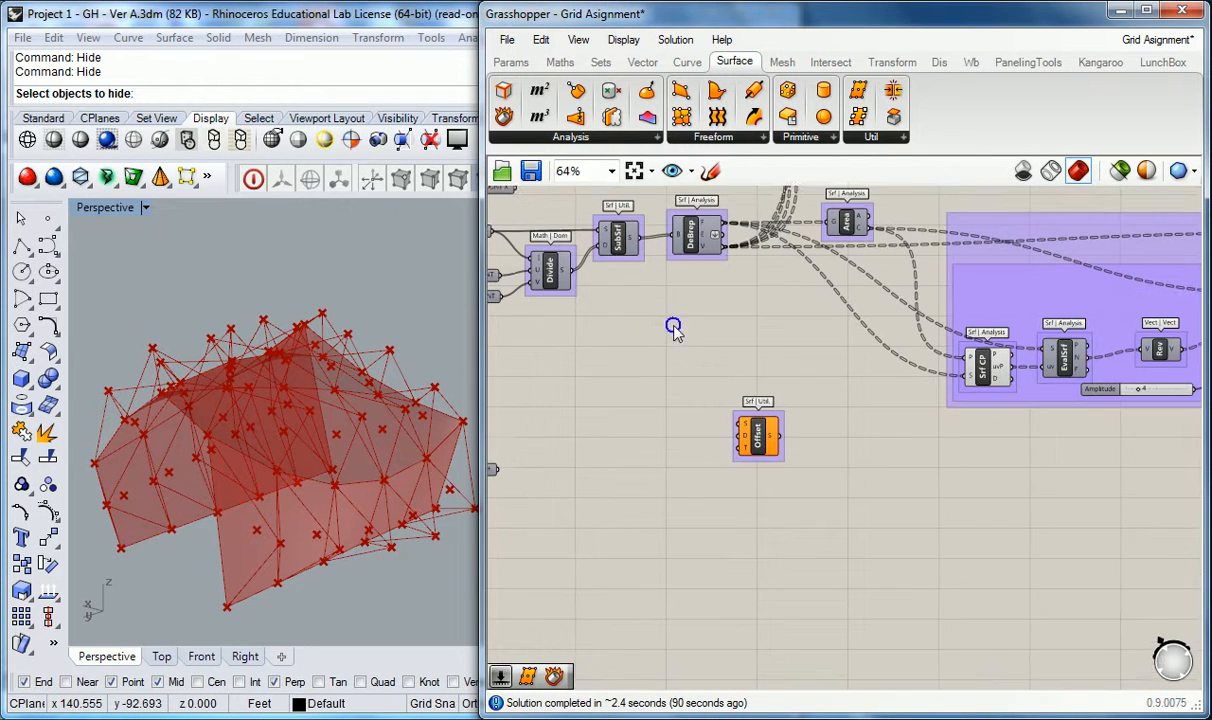
{"action": "left_click_drag", "start_coordinate": [762, 467], "coordinate": [767, 451]}
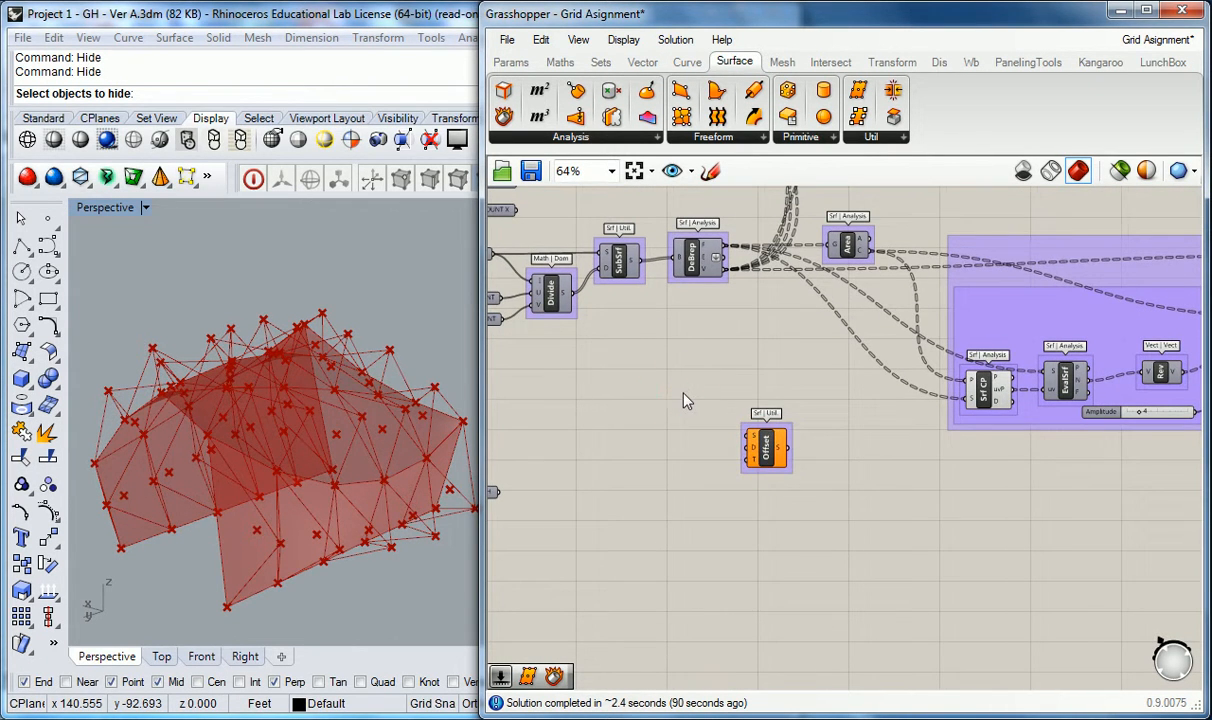
{"action": "right_click_drag", "start_coordinate": [646, 371], "coordinate": [728, 355]}
{"action": "mouse_move", "coordinate": [558, 247]}
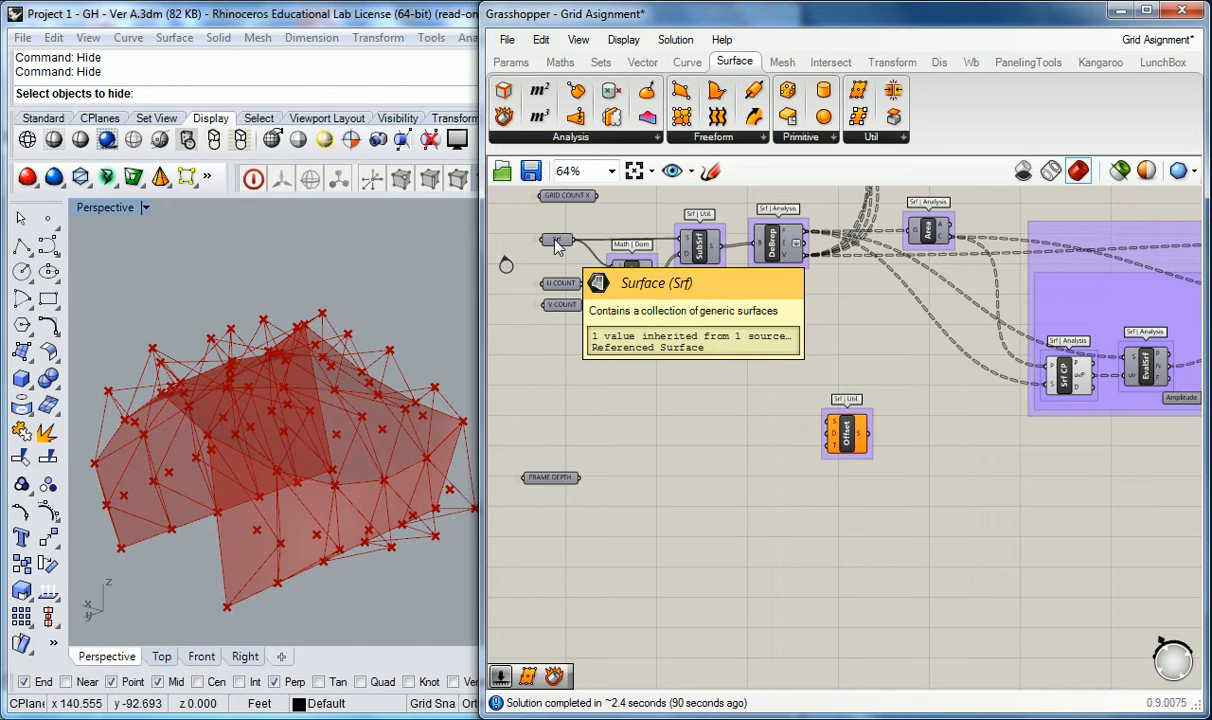
{"action": "left_click_drag", "start_coordinate": [573, 240], "coordinate": [820, 432]}
{"action": "right_click_drag", "start_coordinate": [279, 460], "coordinate": [365, 452]}
{"action": "scroll", "coordinate": [350, 345], "scroll_direction": "up", "scroll_amount": 5}
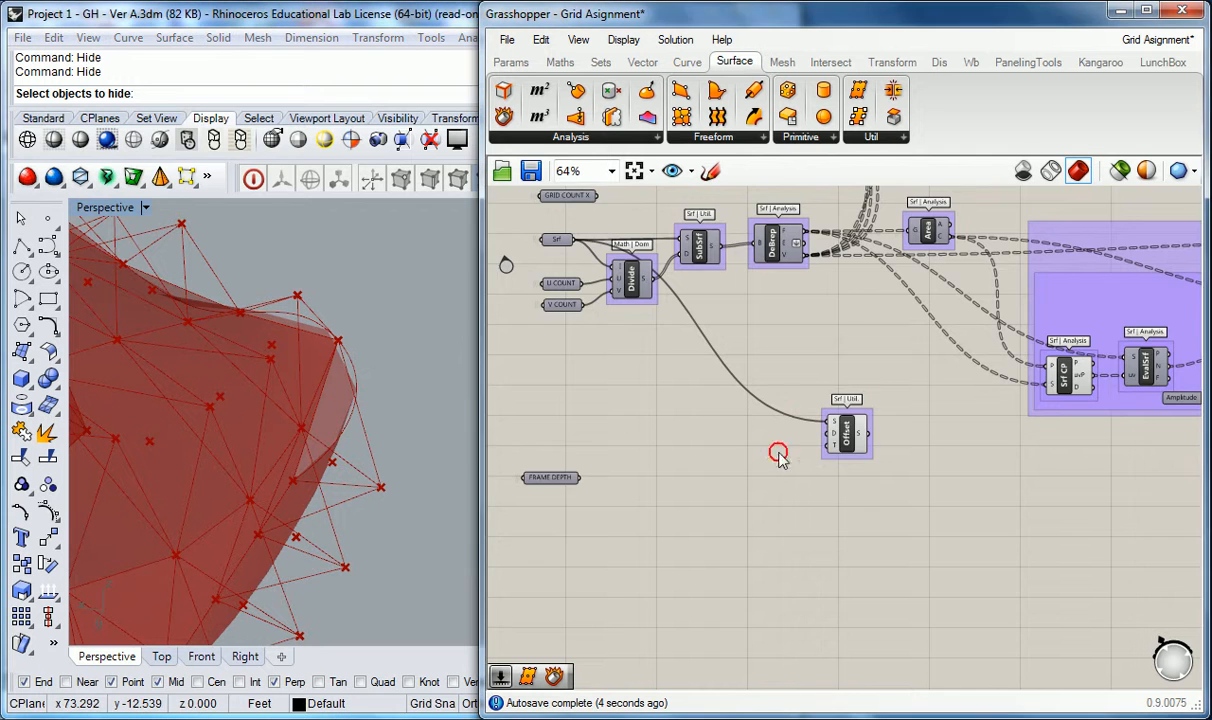
{"action": "scroll", "coordinate": [835, 445], "scroll_direction": "up", "scroll_amount": 3}
{"action": "mouse_move", "coordinate": [835, 447]}
{"action": "scroll", "coordinate": [835, 447], "scroll_direction": "down", "scroll_amount": 5}
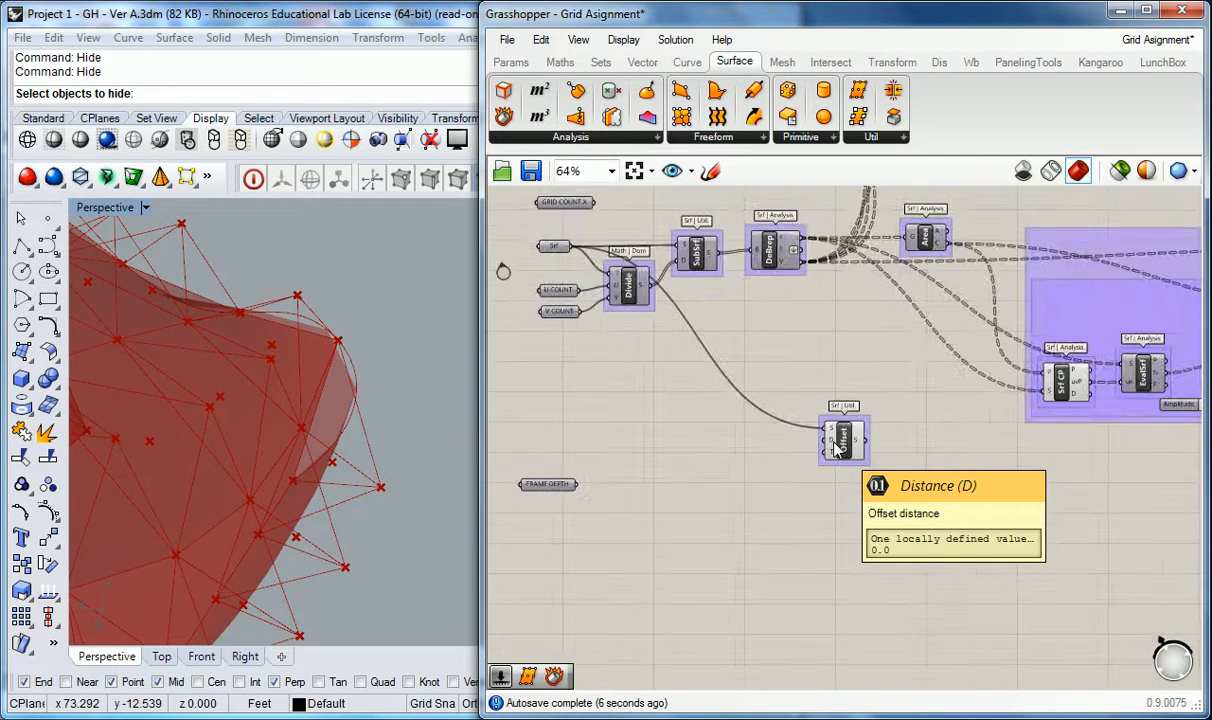
{"action": "scroll", "coordinate": [783, 453], "scroll_direction": "up", "scroll_amount": 2}
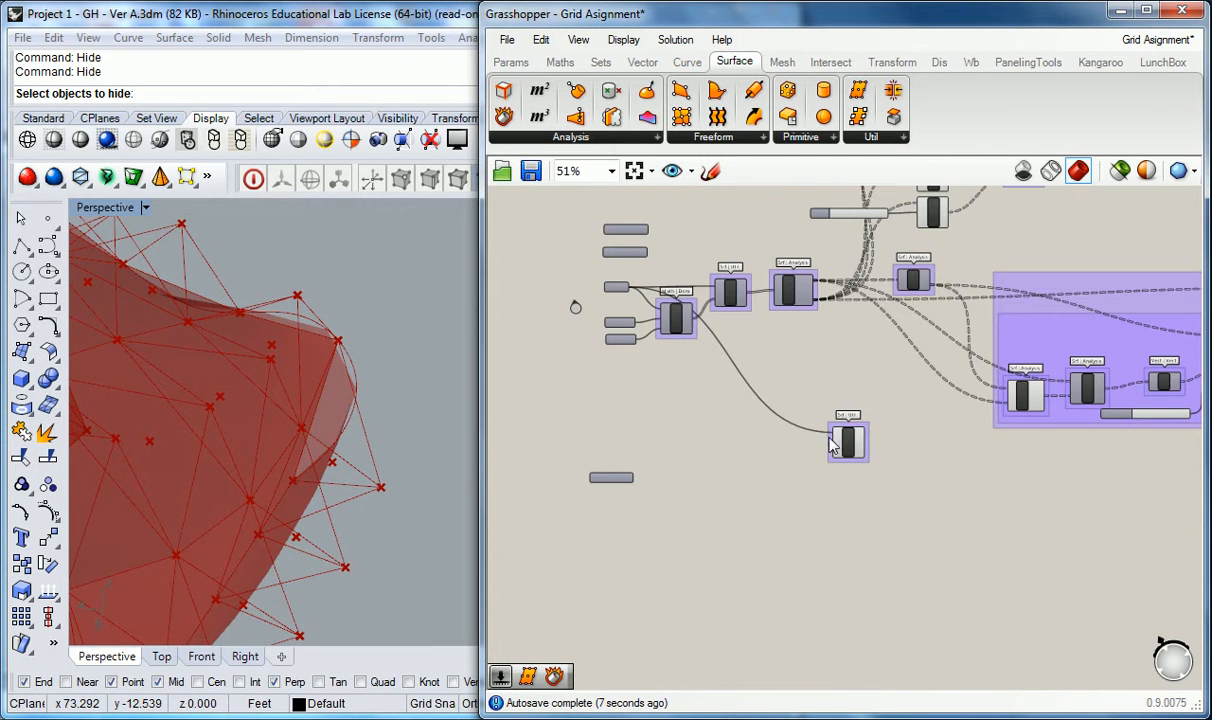
{"action": "double_click", "coordinate": [757, 450]}
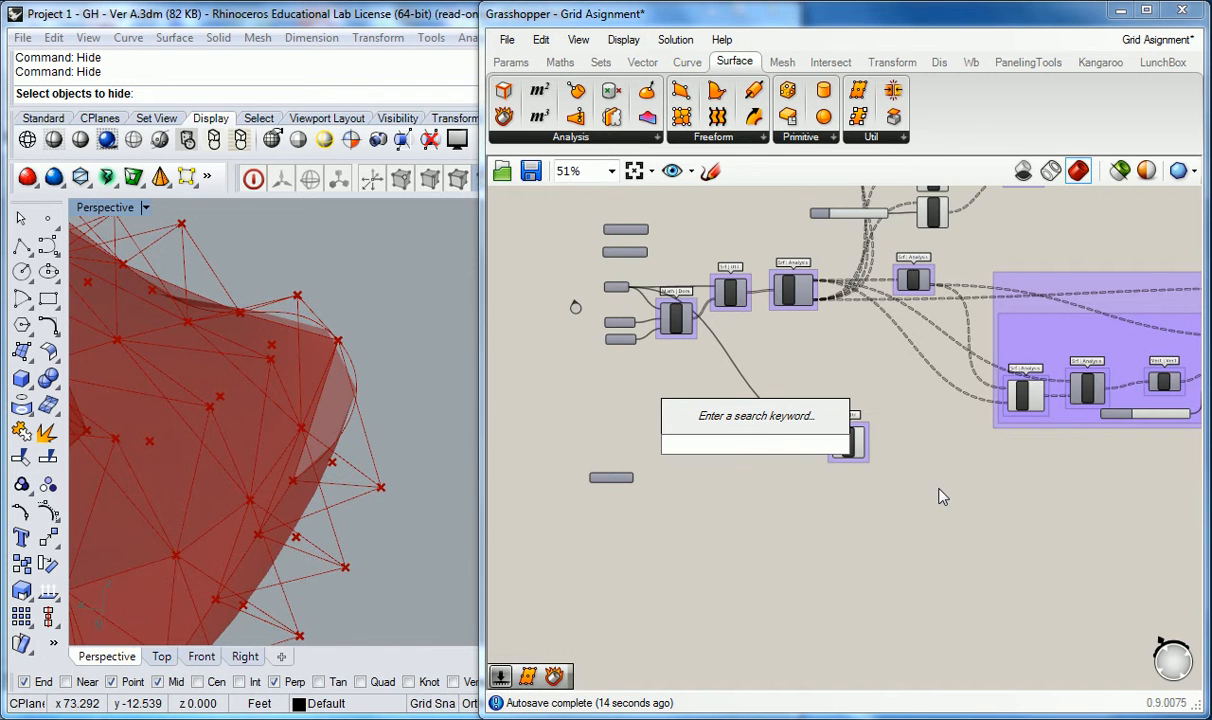
{"action": "key", "text": "Escape"}
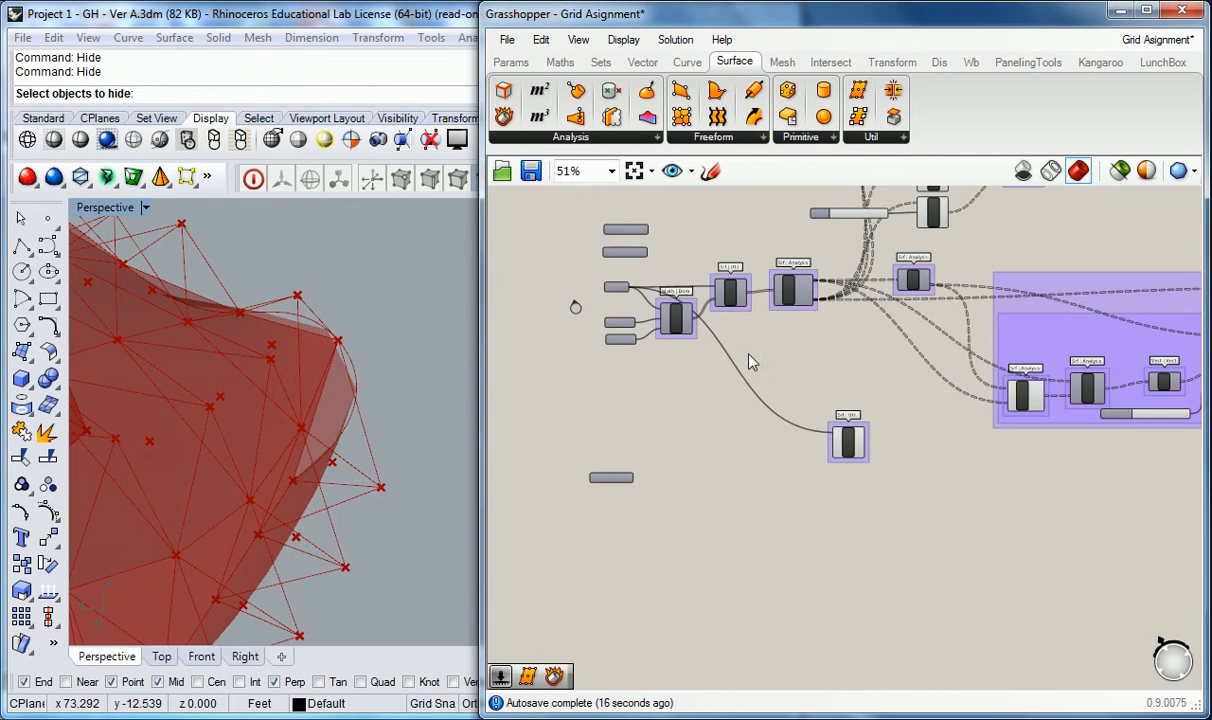
Step: Examine how the Amplitude slider, surface normals and Amplitude vector drive the Move component in the strut group
{"action": "scroll", "coordinate": [711, 350], "scroll_direction": "up", "scroll_amount": 2}
{"action": "mouse_move", "coordinate": [766, 323]}
{"action": "right_mouse_down"}
{"action": "mouse_move", "coordinate": [670, 368]}
{"action": "mouse_move", "coordinate": [757, 386]}
{"action": "right_mouse_up"}
{"action": "scroll", "coordinate": [1005, 372], "scroll_direction": "down", "scroll_amount": 1}
{"action": "right_click_drag", "start_coordinate": [1005, 371], "coordinate": [817, 333]}
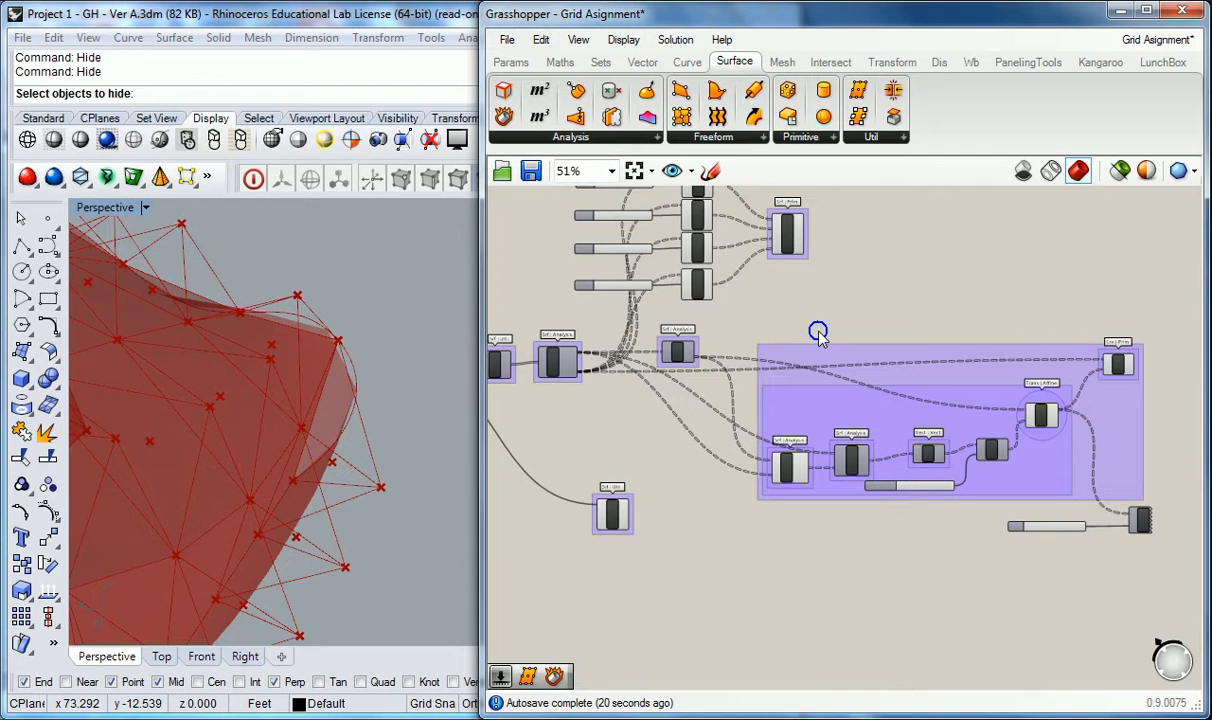
{"action": "scroll", "coordinate": [1010, 440], "scroll_direction": "up", "scroll_amount": 1}
{"action": "left_click", "coordinate": [988, 453]}
{"action": "left_click", "coordinate": [1033, 410]}
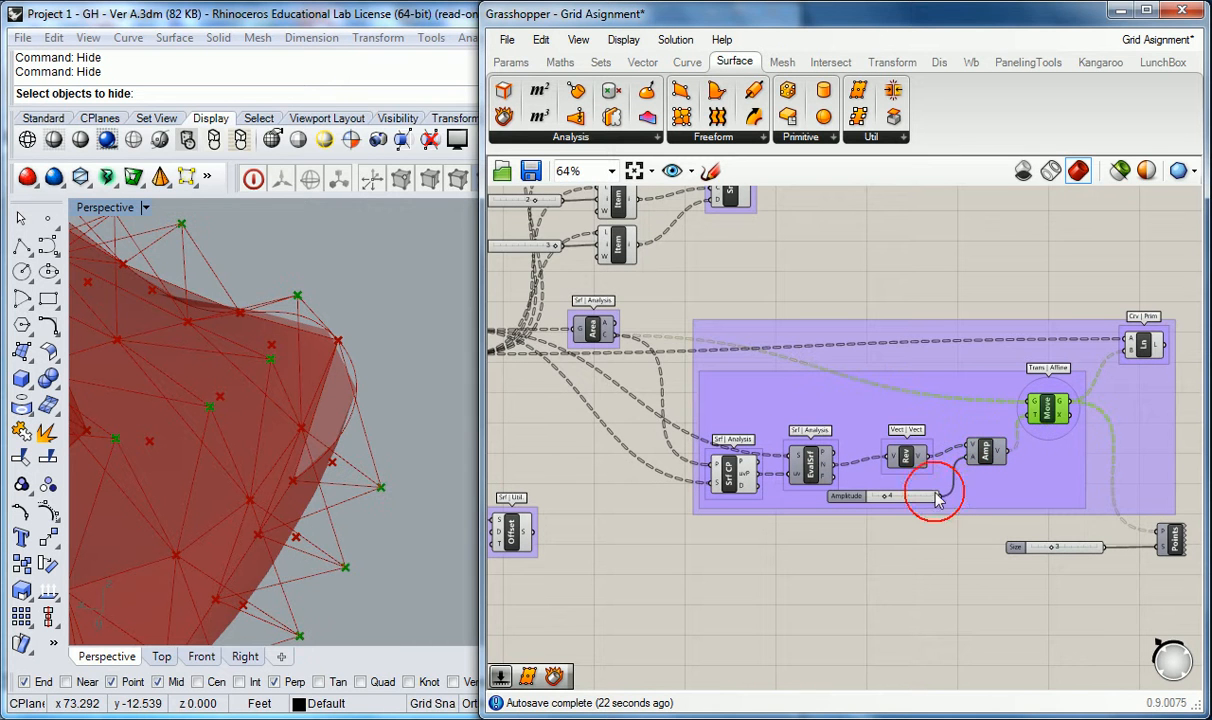
{"action": "left_click", "coordinate": [857, 497]}
{"action": "right_click_drag", "start_coordinate": [857, 507], "coordinate": [927, 484]}
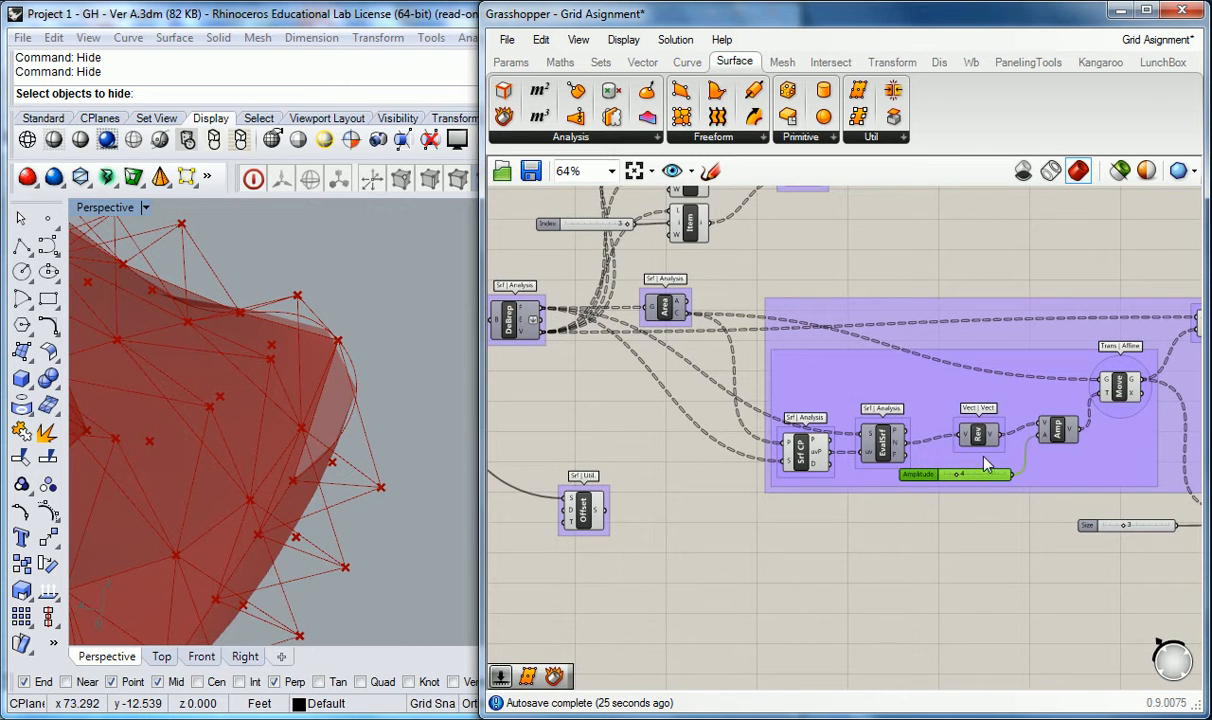
{"action": "right_click_drag", "start_coordinate": [1133, 390], "coordinate": [1066, 386]}
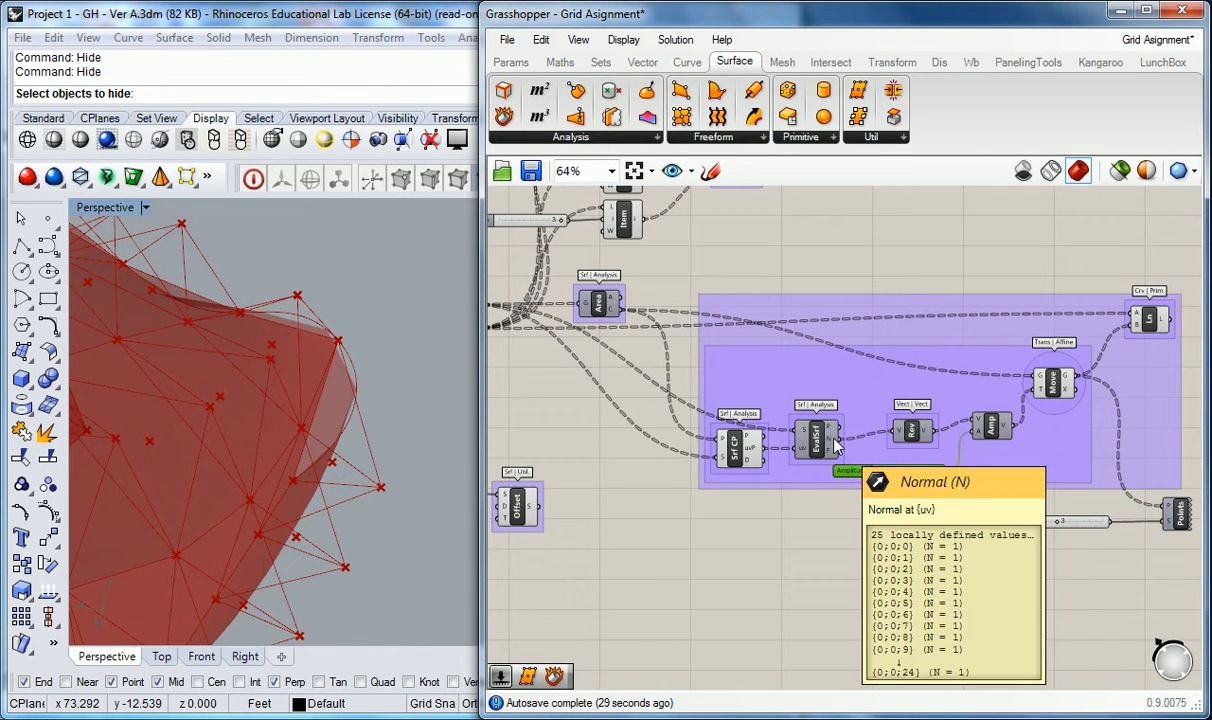
{"action": "mouse_move", "coordinate": [1007, 432]}
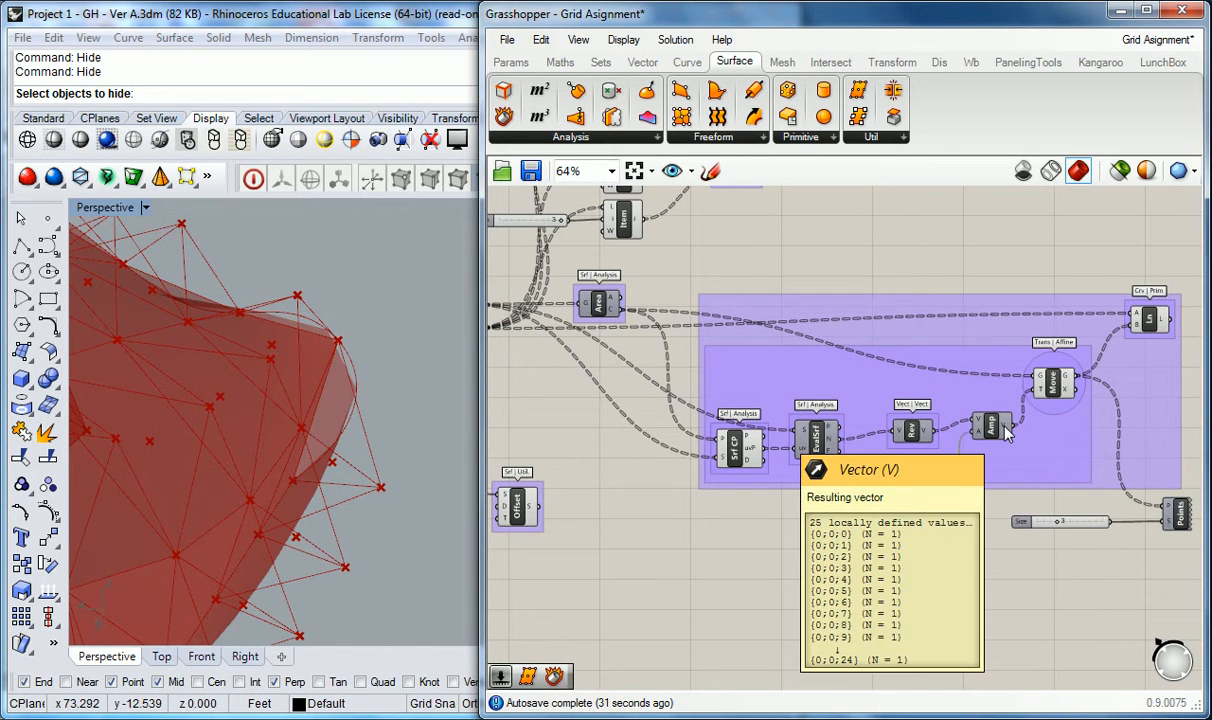
Step: Turn off the preview of all components in the strut groups, including the Move and Line components
{"action": "scroll", "coordinate": [1007, 432], "scroll_direction": "down", "scroll_amount": 3}
{"action": "scroll", "coordinate": [763, 425], "scroll_direction": "up", "scroll_amount": 1}
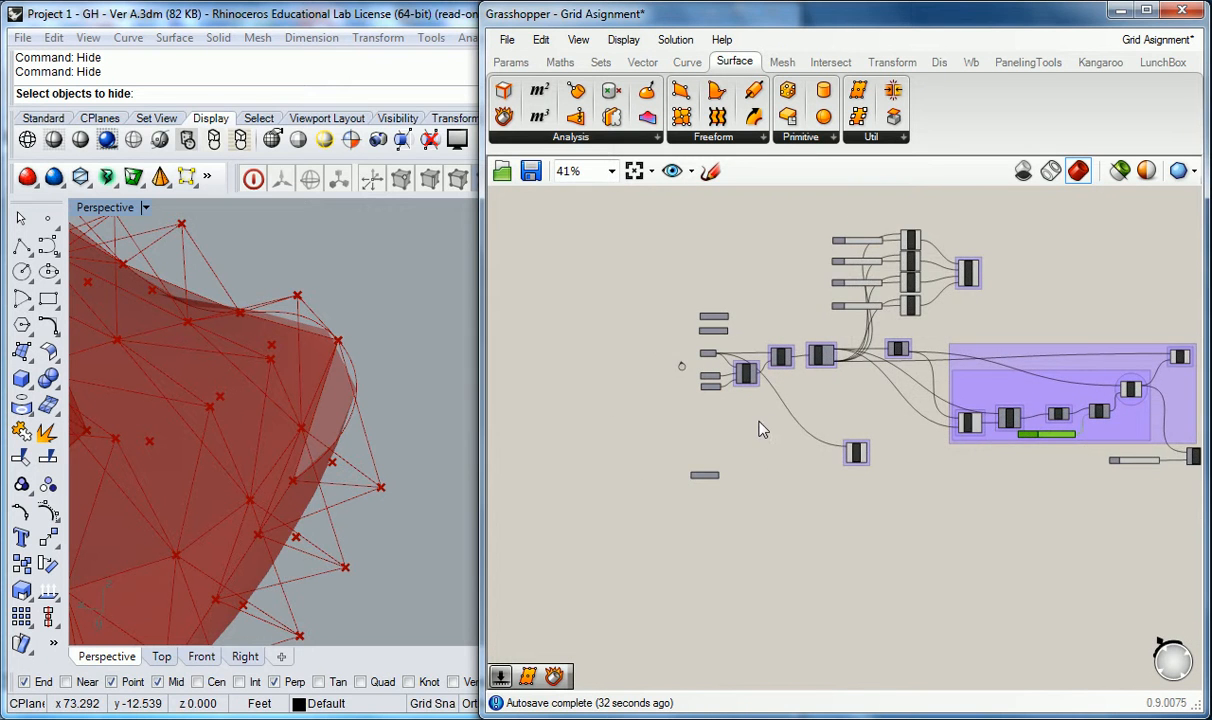
{"action": "right_click_drag", "start_coordinate": [1055, 447], "coordinate": [677, 461]}
{"action": "left_click_drag", "start_coordinate": [978, 338], "coordinate": [643, 460]}
{"action": "middle_click", "coordinate": [642, 432]}
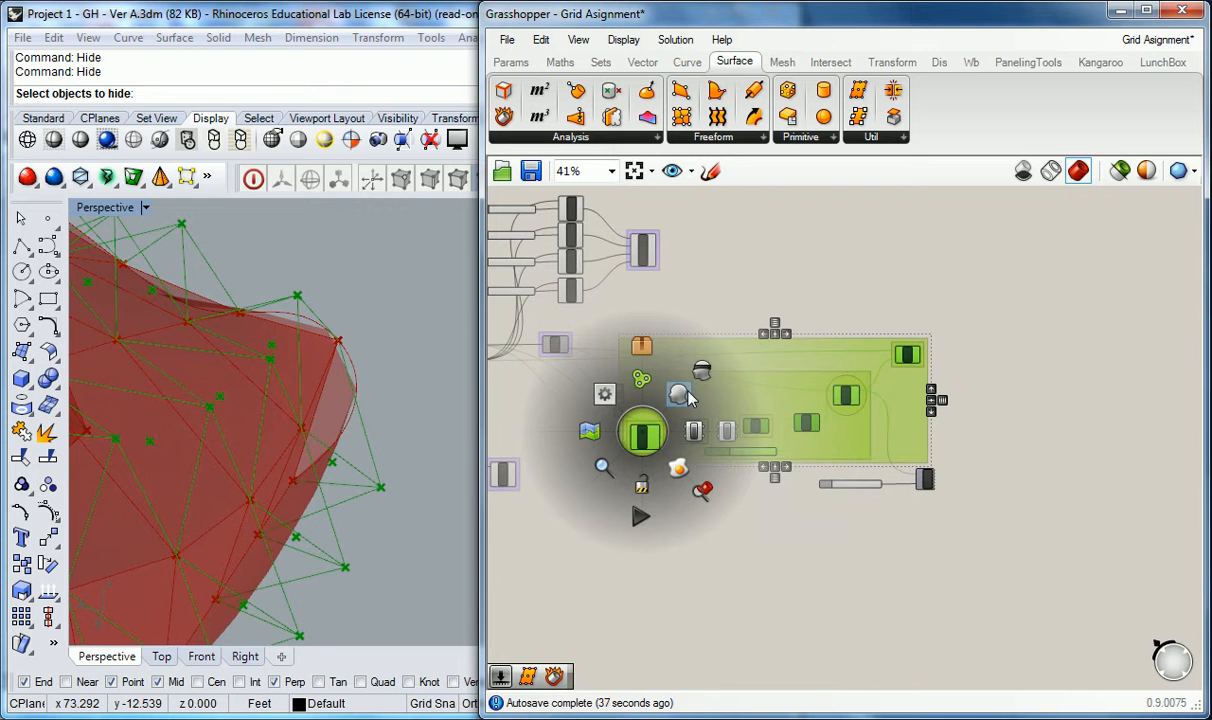
{"action": "left_click", "coordinate": [701, 375]}
{"action": "left_click", "coordinate": [608, 505]}
Step: Add a number slider ranging from 0 to 10 and connect it to the Offset component's distance input
{"action": "right_click_drag", "start_coordinate": [564, 477], "coordinate": [820, 467]}
{"action": "scroll", "coordinate": [659, 450], "scroll_direction": "up", "scroll_amount": 2}
{"action": "right_click_drag", "start_coordinate": [662, 451], "coordinate": [800, 455]}
{"action": "double_click", "coordinate": [822, 474]}
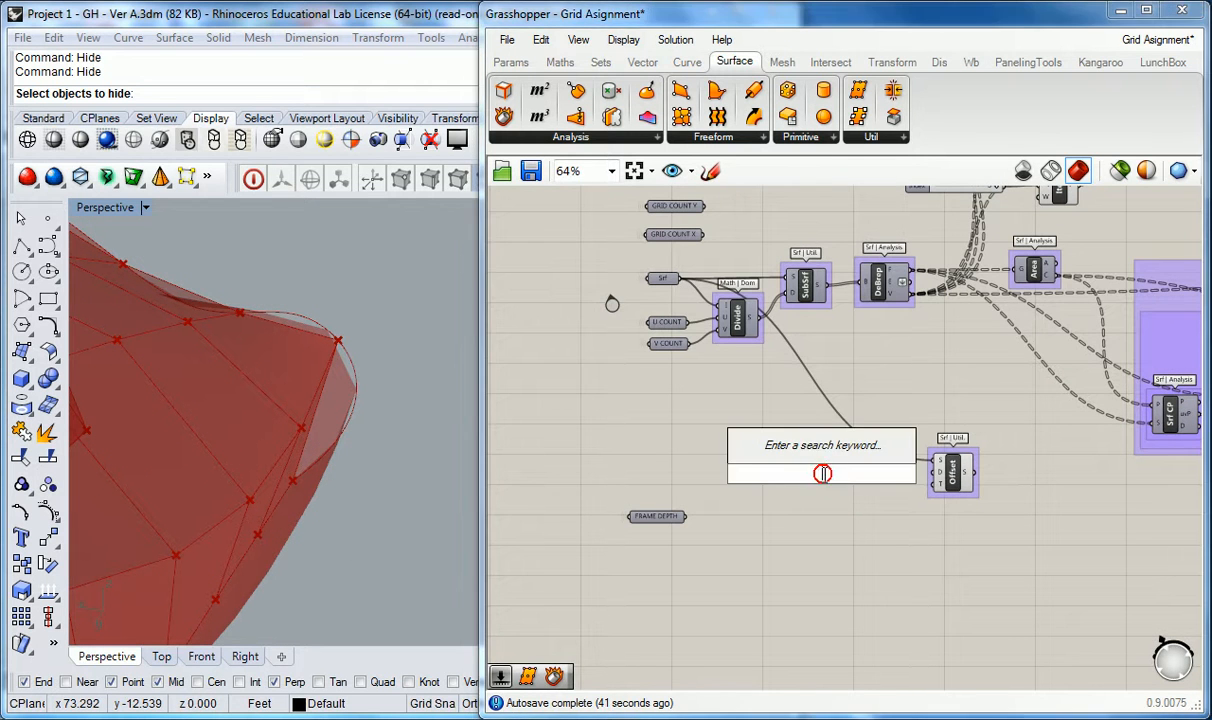
{"action": "type", "text": "0<10"}
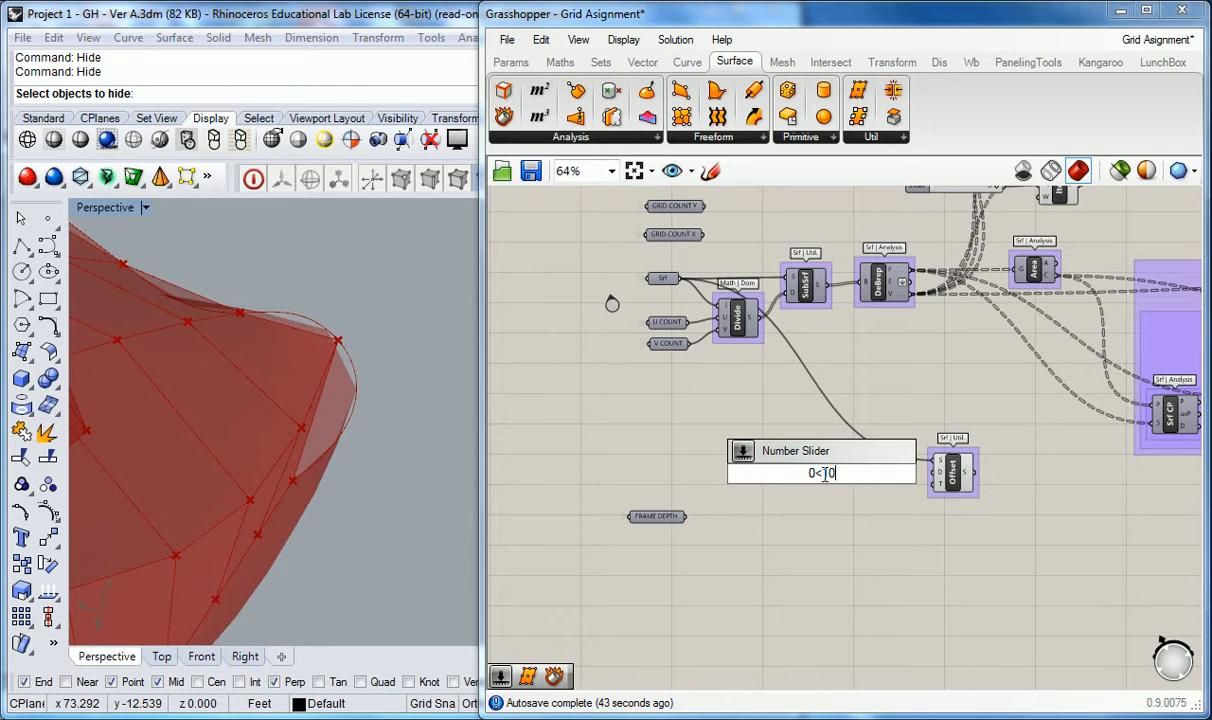
{"action": "key", "text": "Return"}
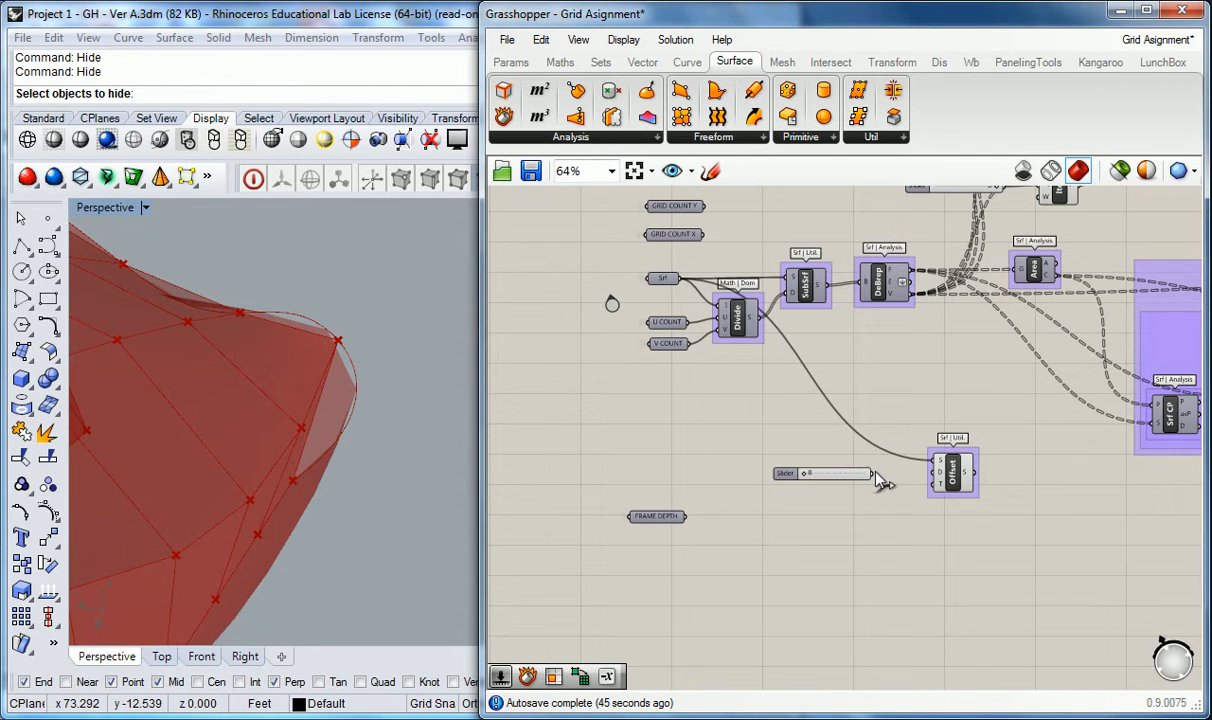
{"action": "left_click_drag", "start_coordinate": [874, 473], "coordinate": [933, 472]}
Step: Set the Distance slider to 3, inspect the offset surface, and move the slider slightly farther from the Offset component
{"action": "right_click_drag", "start_coordinate": [274, 413], "coordinate": [350, 378]}
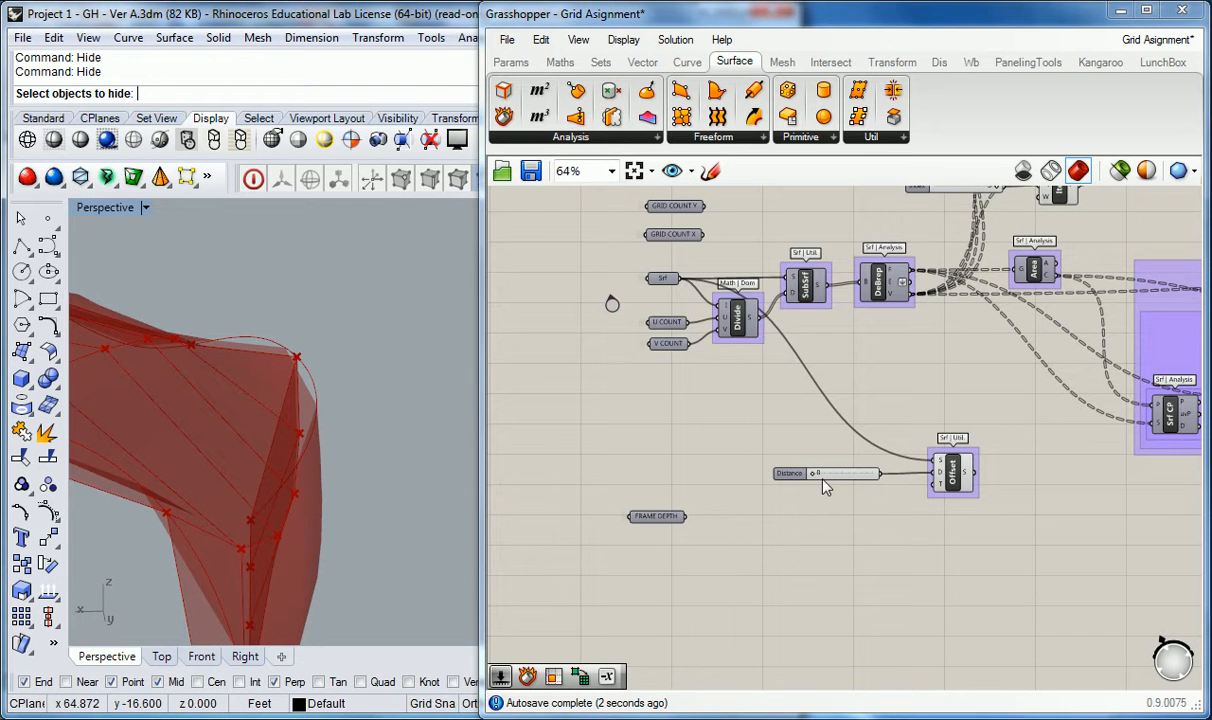
{"action": "scroll", "coordinate": [826, 487], "scroll_direction": "up", "scroll_amount": 2}
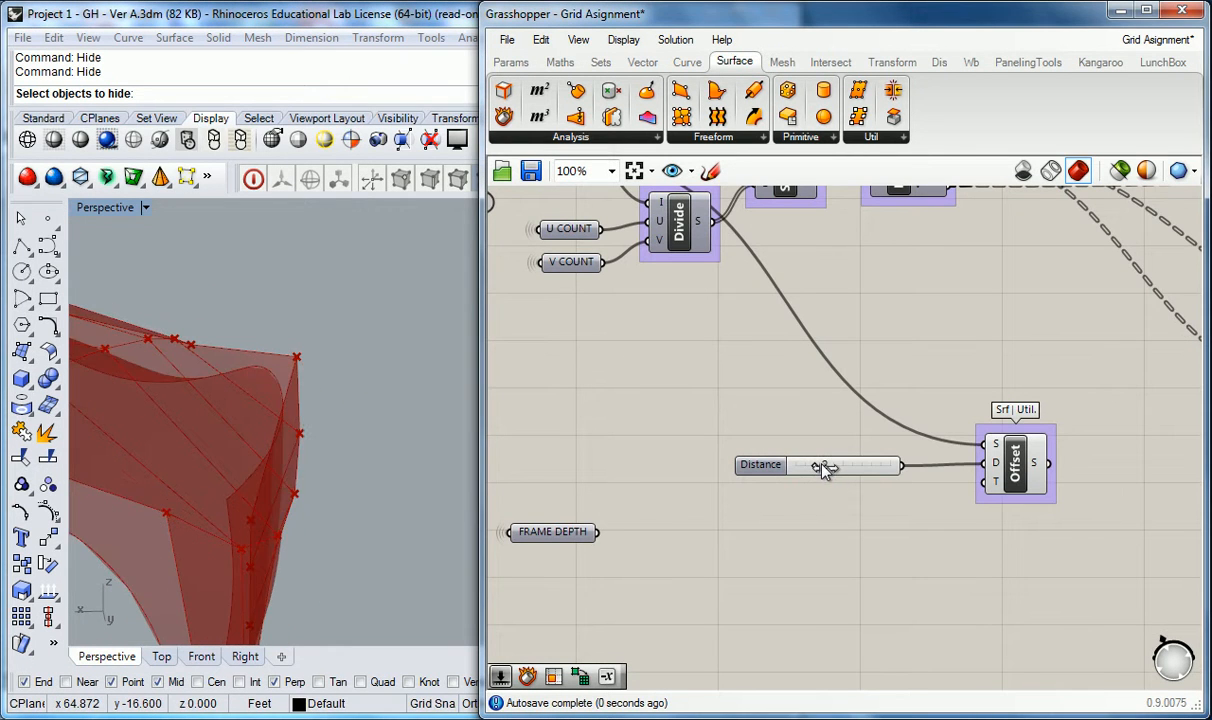
{"action": "scroll", "coordinate": [807, 436], "scroll_direction": "down", "scroll_amount": 2}
{"action": "right_click_drag", "start_coordinate": [390, 443], "coordinate": [350, 410]}
{"action": "left_click_drag", "start_coordinate": [774, 460], "coordinate": [753, 460]}
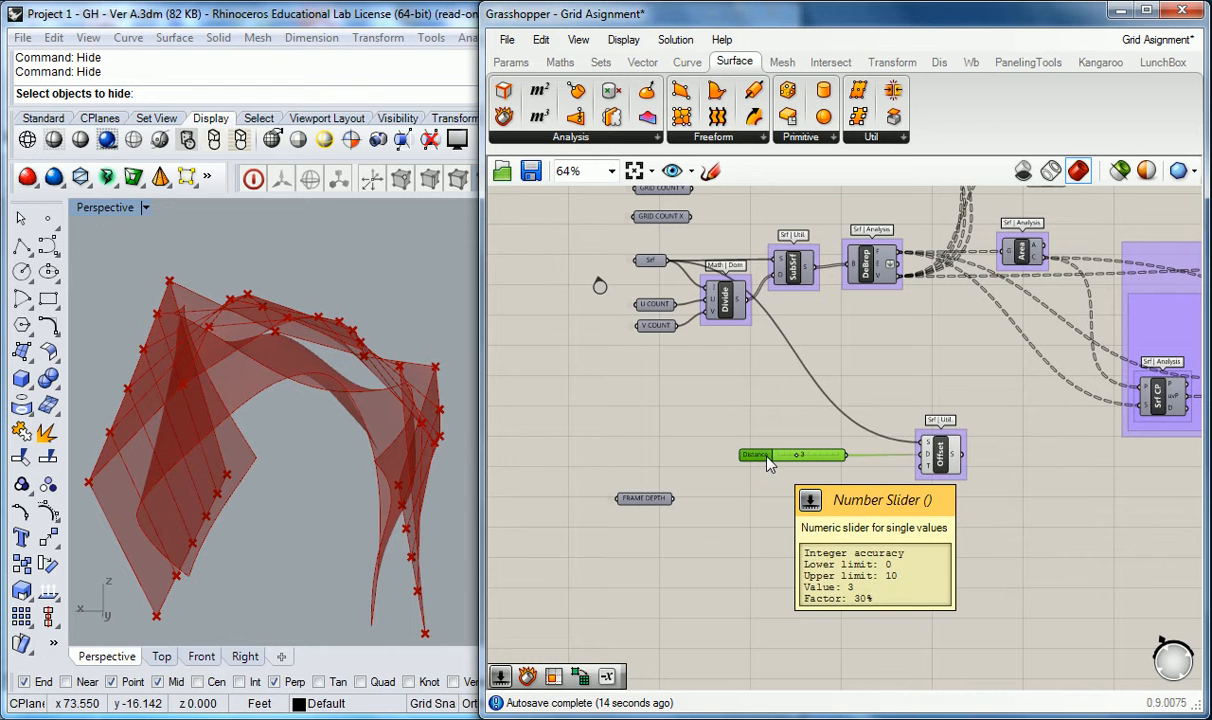
Step: Insert a Negative component between the distance slider and the Offset component's distance input, and inspect the flipped offset surface
{"action": "mouse_move", "coordinate": [604, 66]}
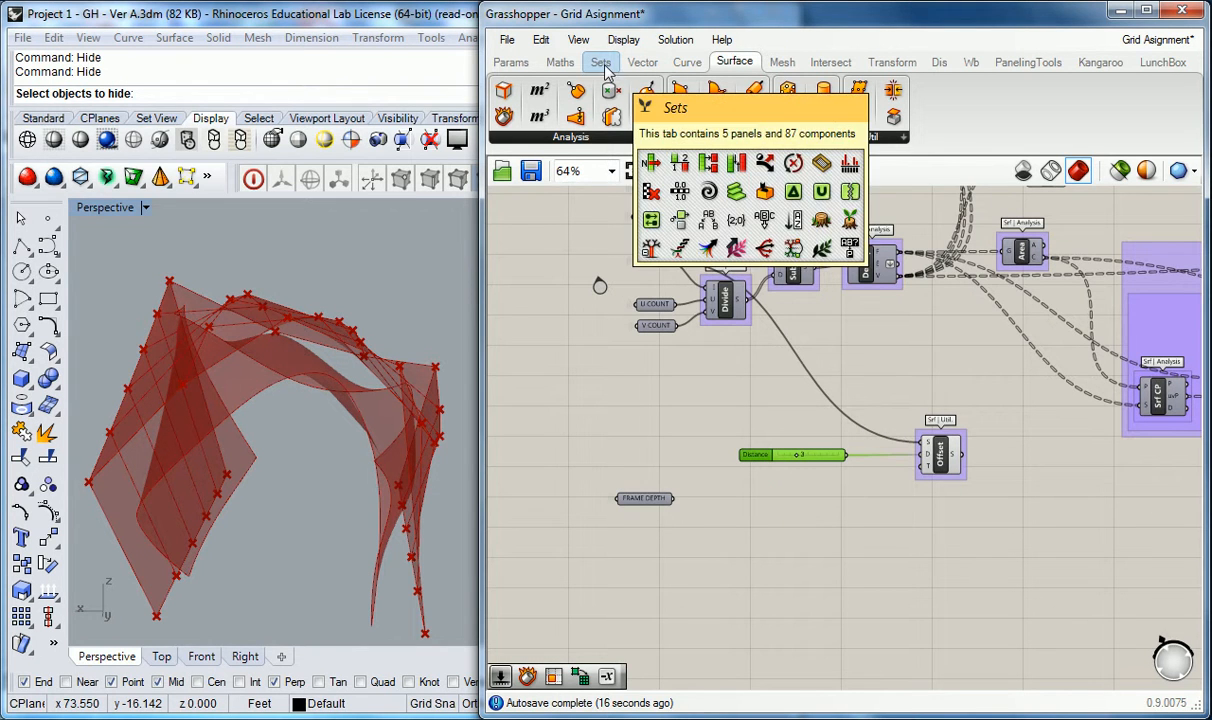
{"action": "mouse_move", "coordinate": [566, 66]}
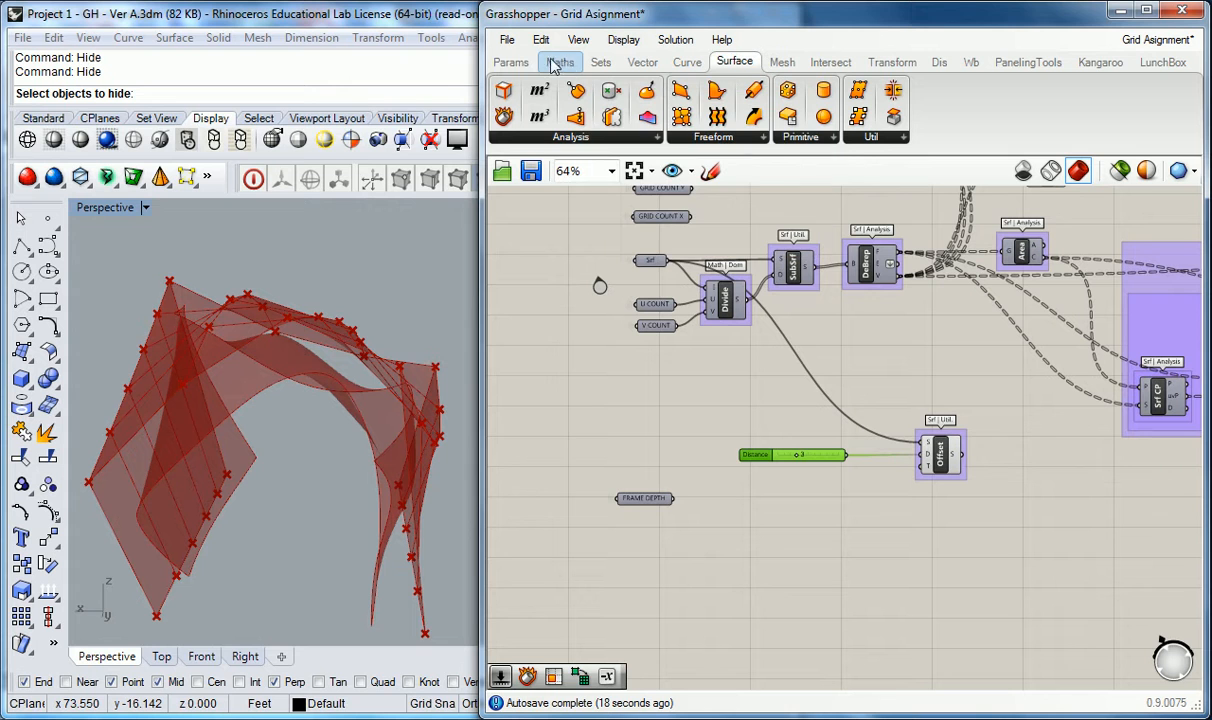
{"action": "left_click", "coordinate": [562, 63]}
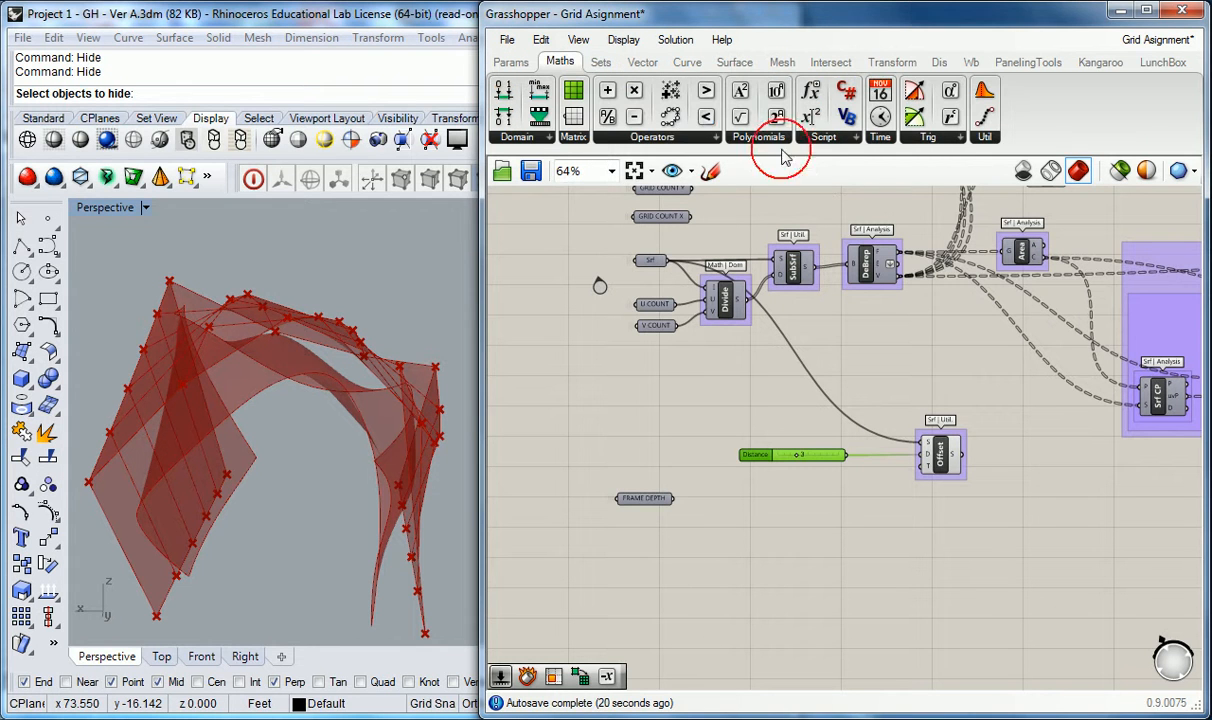
{"action": "left_click", "coordinate": [684, 137]}
{"action": "left_click_drag", "start_coordinate": [814, 197], "coordinate": [900, 445]}
{"action": "scroll", "coordinate": [880, 465], "scroll_direction": "up", "scroll_amount": 3}
{"action": "right_click_drag", "start_coordinate": [409, 290], "coordinate": [360, 300]}
{"action": "scroll", "coordinate": [386, 311], "scroll_direction": "down", "scroll_amount": 4}
{"action": "scroll", "coordinate": [860, 279], "scroll_direction": "down", "scroll_amount": 2}
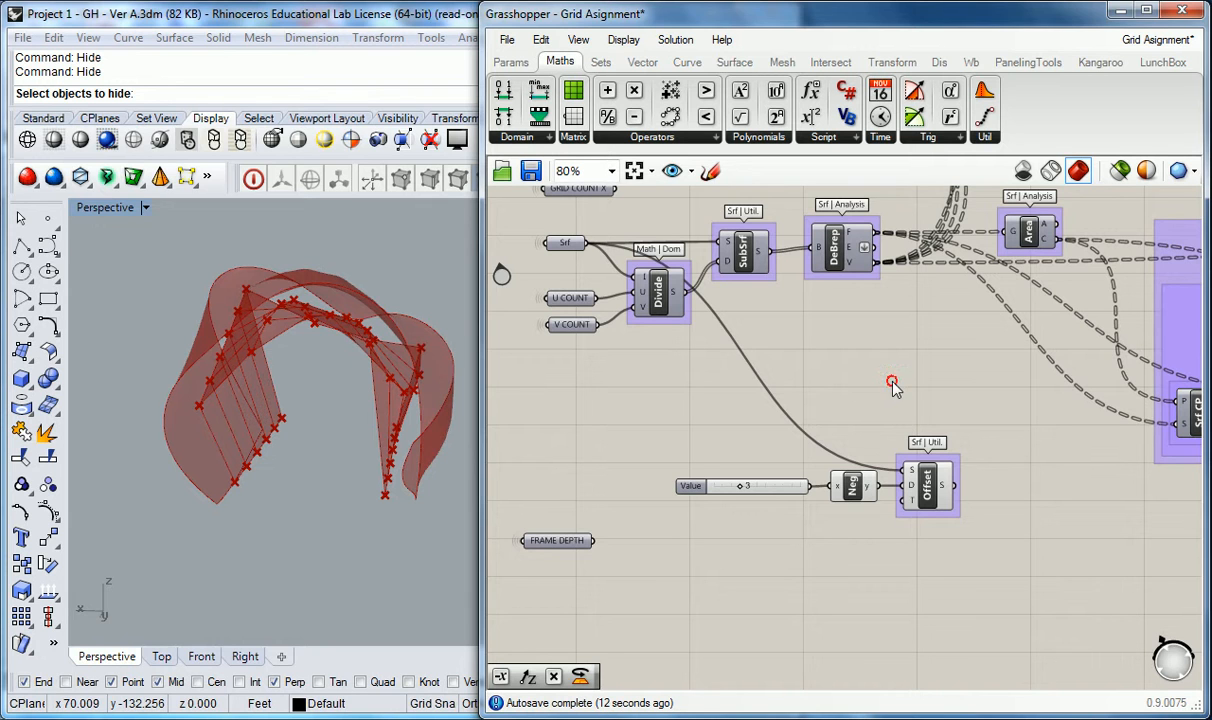
Step: Space out the components around the Negative component, and group it under the label "Math | Ops"
{"action": "left_click_drag", "start_coordinate": [696, 489], "coordinate": [693, 487]}
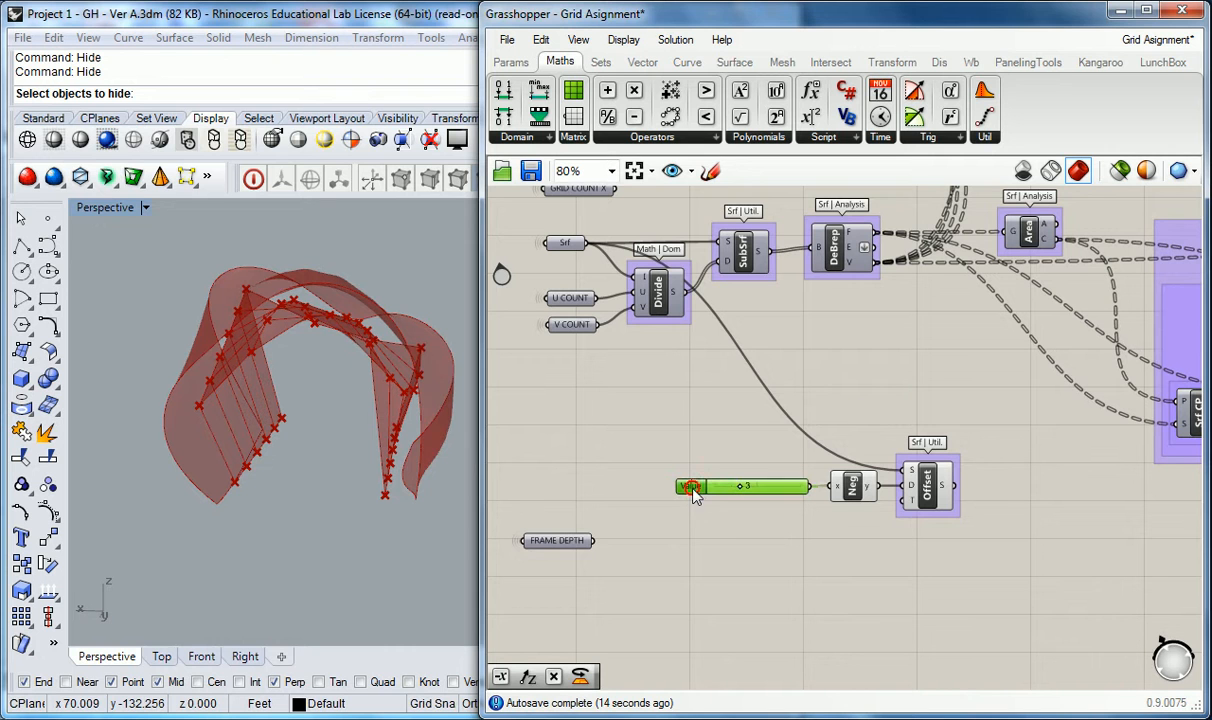
{"action": "left_click_drag", "start_coordinate": [927, 490], "coordinate": [948, 490]}
{"action": "left_click", "coordinate": [850, 487]}
{"action": "left_click", "coordinate": [868, 393]}
{"action": "right_click", "coordinate": [867, 468]}
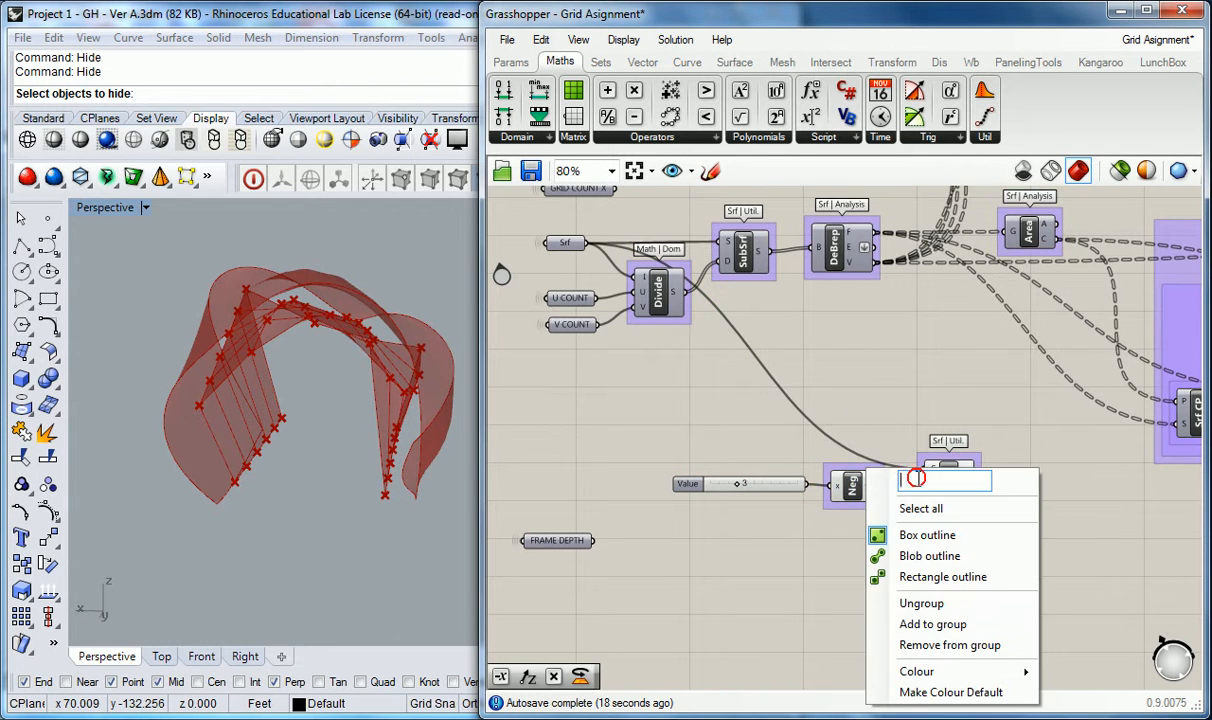
{"action": "type", "text": "Mqth"}
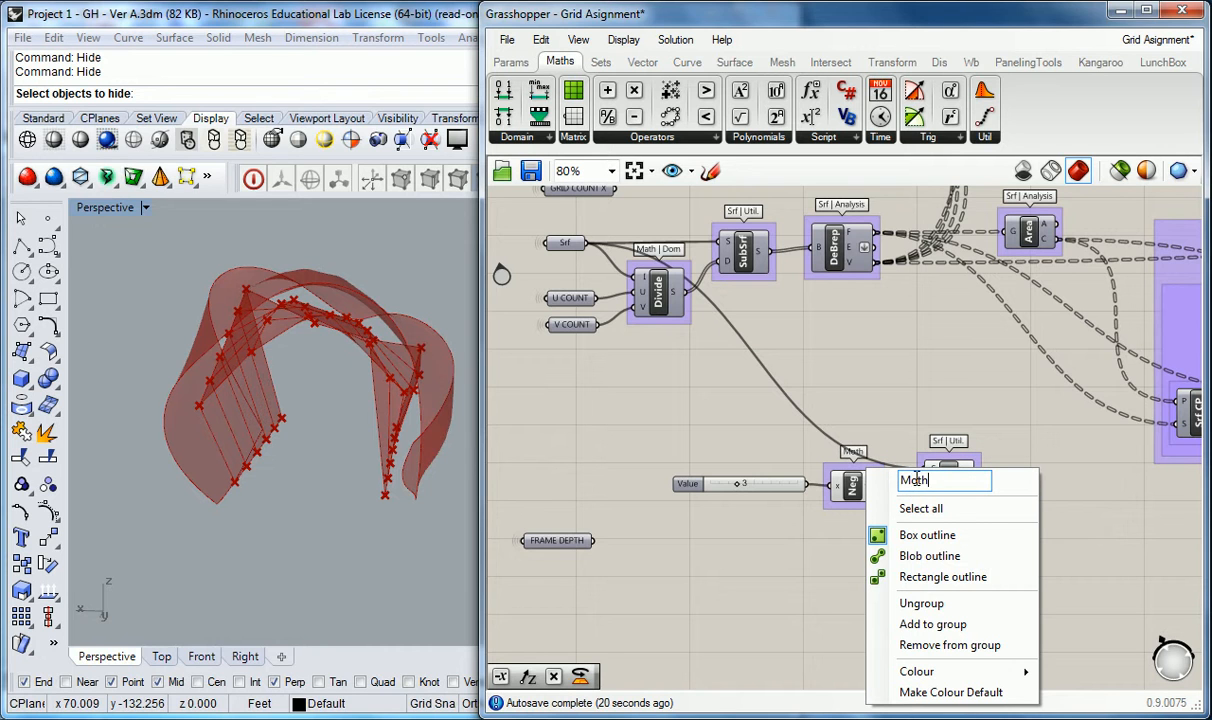
{"action": "key", "text": "BackSpace"}
{"action": "key", "text": "BackSpace"}
{"action": "key", "text": "BackSpace"}
{"action": "type", "text": "ath | Ops"}
{"action": "left_click", "coordinate": [800, 360]}
Step: Centre the Negative component in its row, and shift the slider, Negative and Offset components together to make room beside them
{"action": "left_click", "coordinate": [858, 484]}
{"action": "left_click_drag", "start_coordinate": [864, 492], "coordinate": [868, 496]}
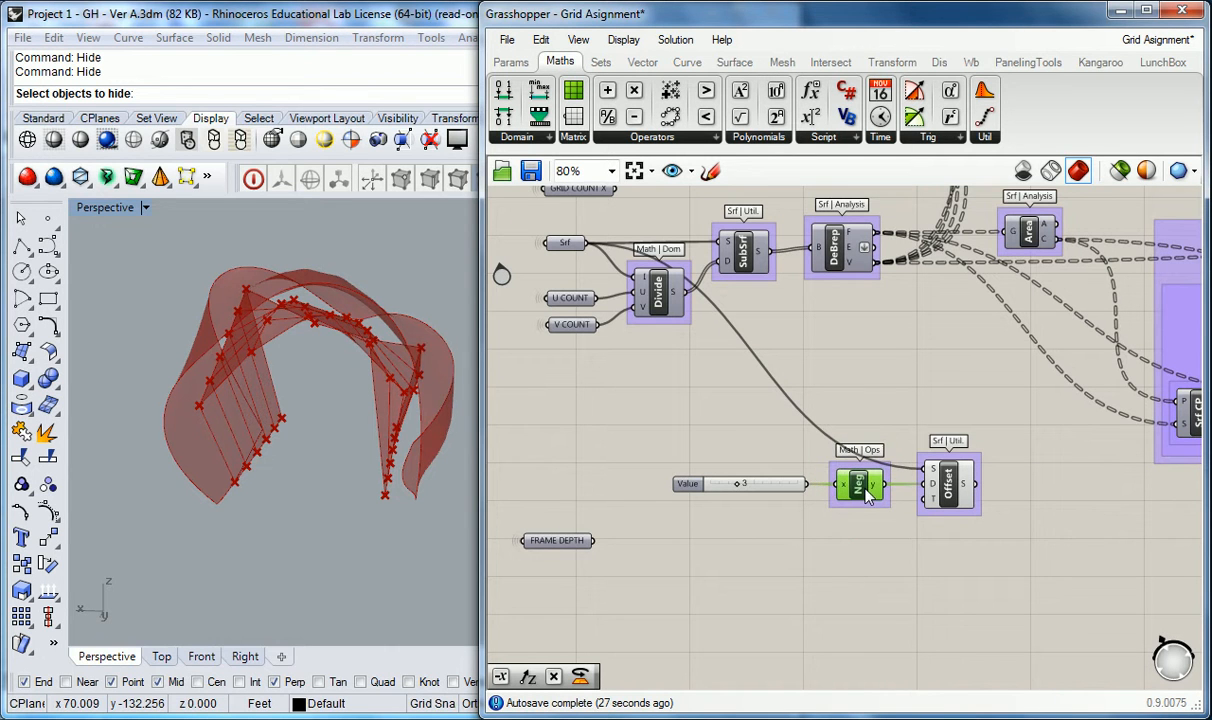
{"action": "left_click", "coordinate": [900, 470]}
{"action": "right_click_drag", "start_coordinate": [977, 431], "coordinate": [877, 407]}
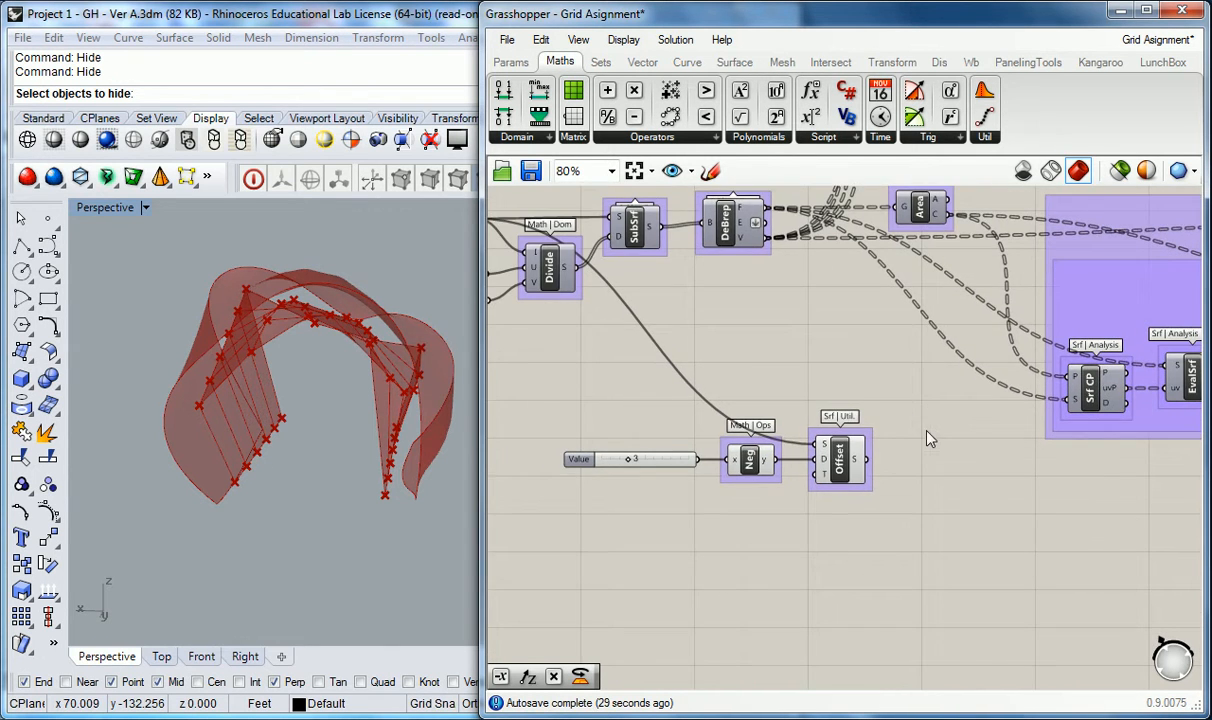
{"action": "left_click_drag", "start_coordinate": [920, 426], "coordinate": [560, 500]}
{"action": "left_click_drag", "start_coordinate": [752, 473], "coordinate": [705, 497]}
{"action": "left_click", "coordinate": [722, 411]}
{"action": "right_click_drag", "start_coordinate": [722, 411], "coordinate": [748, 419]}
{"action": "right_click_drag", "start_coordinate": [335, 278], "coordinate": [298, 332]}
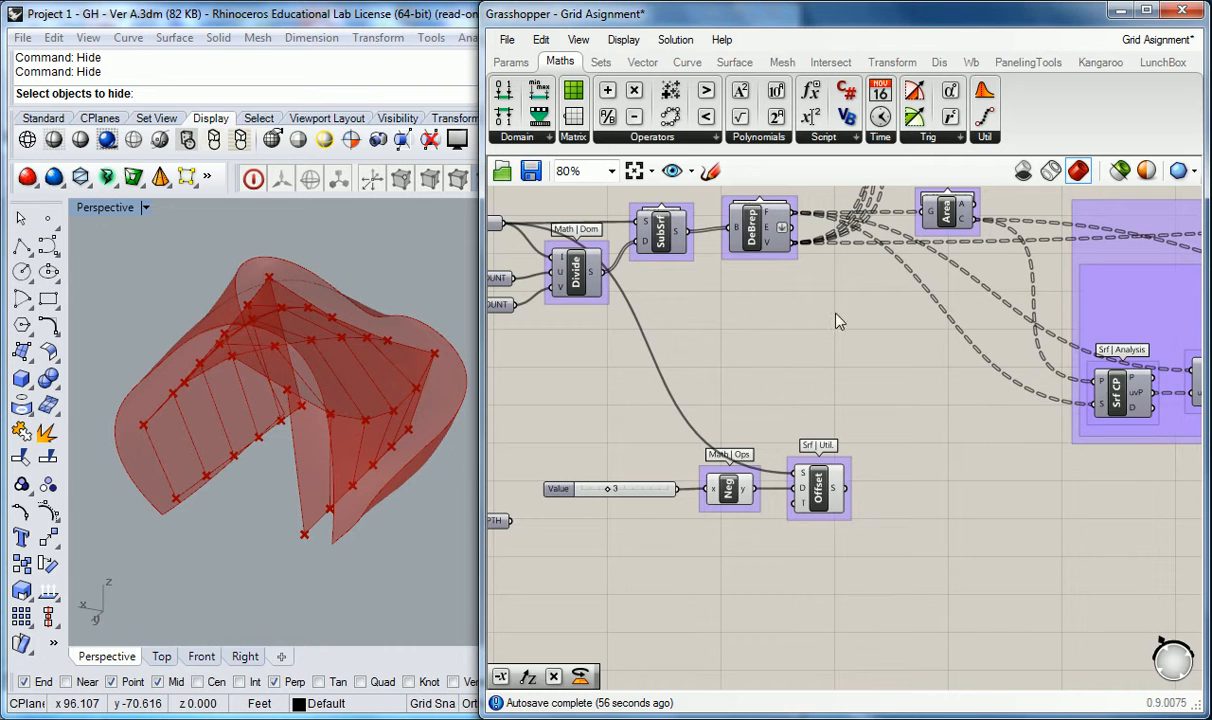
Step: Duplicate the Divide, SubSrf and Deconstruct Brep components with their groups, and place the copies below the Offset component
{"action": "scroll", "coordinate": [750, 322], "scroll_direction": "down", "scroll_amount": 2}
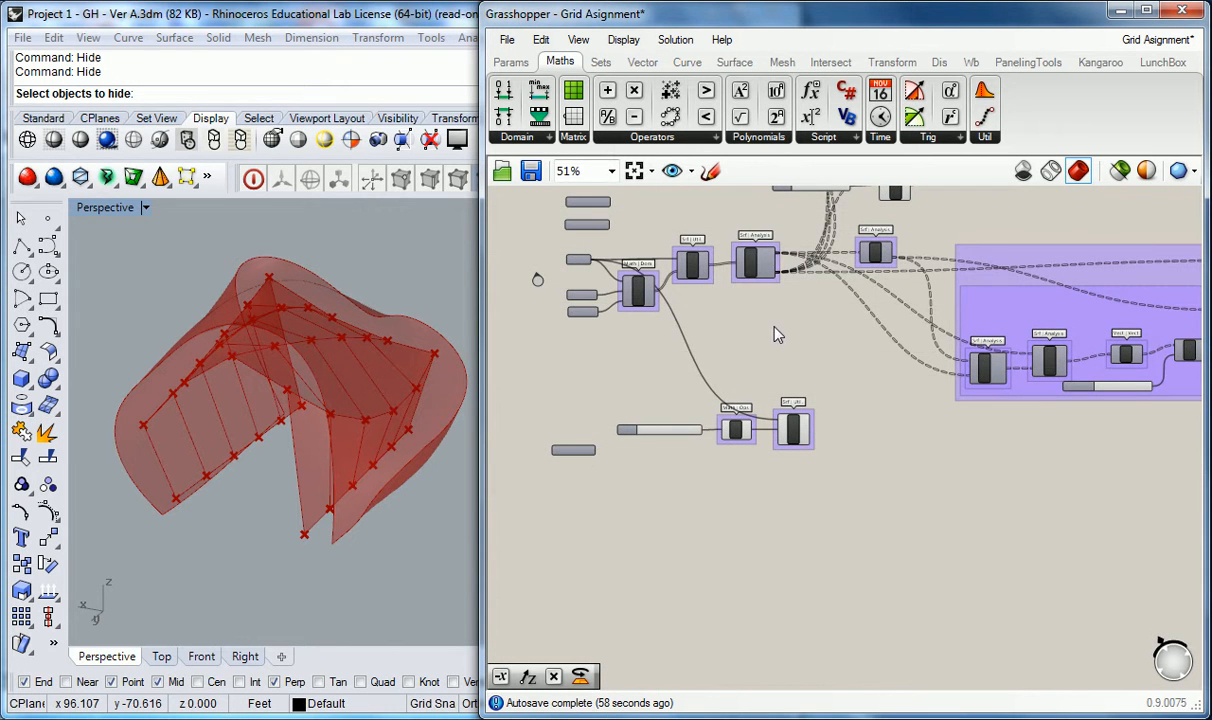
{"action": "scroll", "coordinate": [774, 336], "scroll_direction": "up", "scroll_amount": 3}
{"action": "left_click_drag", "start_coordinate": [563, 212], "coordinate": [903, 413]}
{"action": "scroll", "coordinate": [930, 410], "scroll_direction": "down", "scroll_amount": 1}
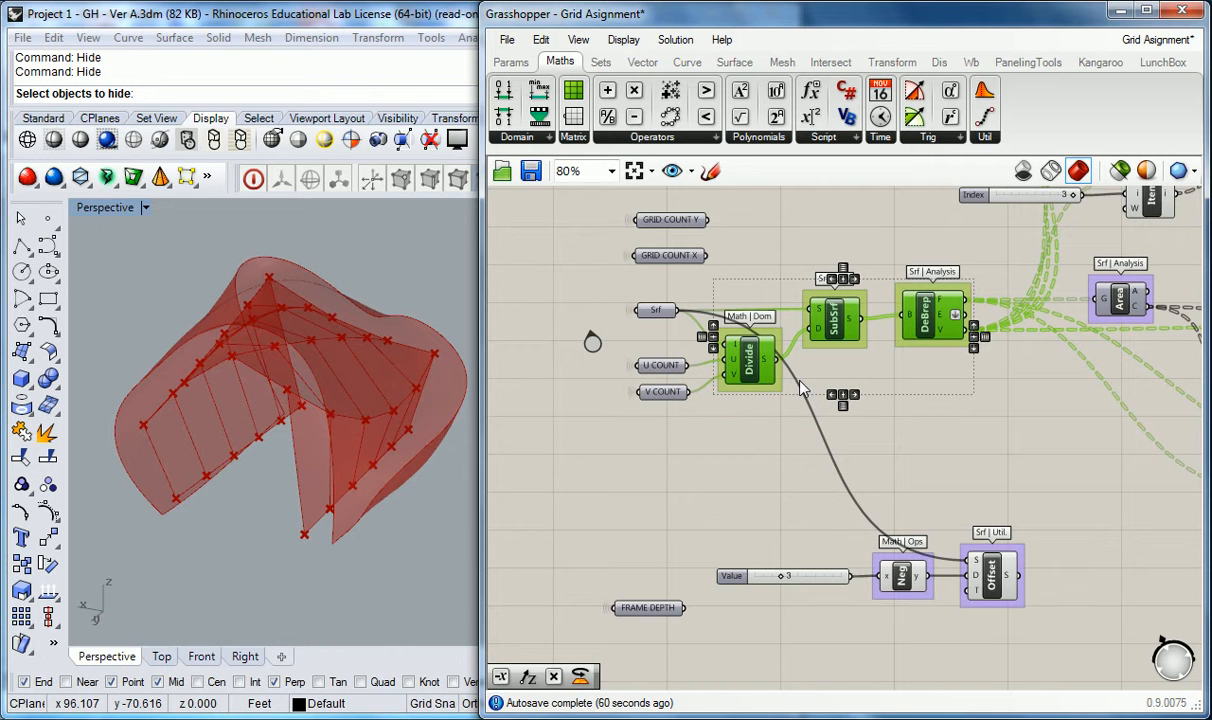
{"action": "key", "text": "ctrl+v"}
{"action": "left_click_drag", "start_coordinate": [843, 325], "coordinate": [1093, 632]}
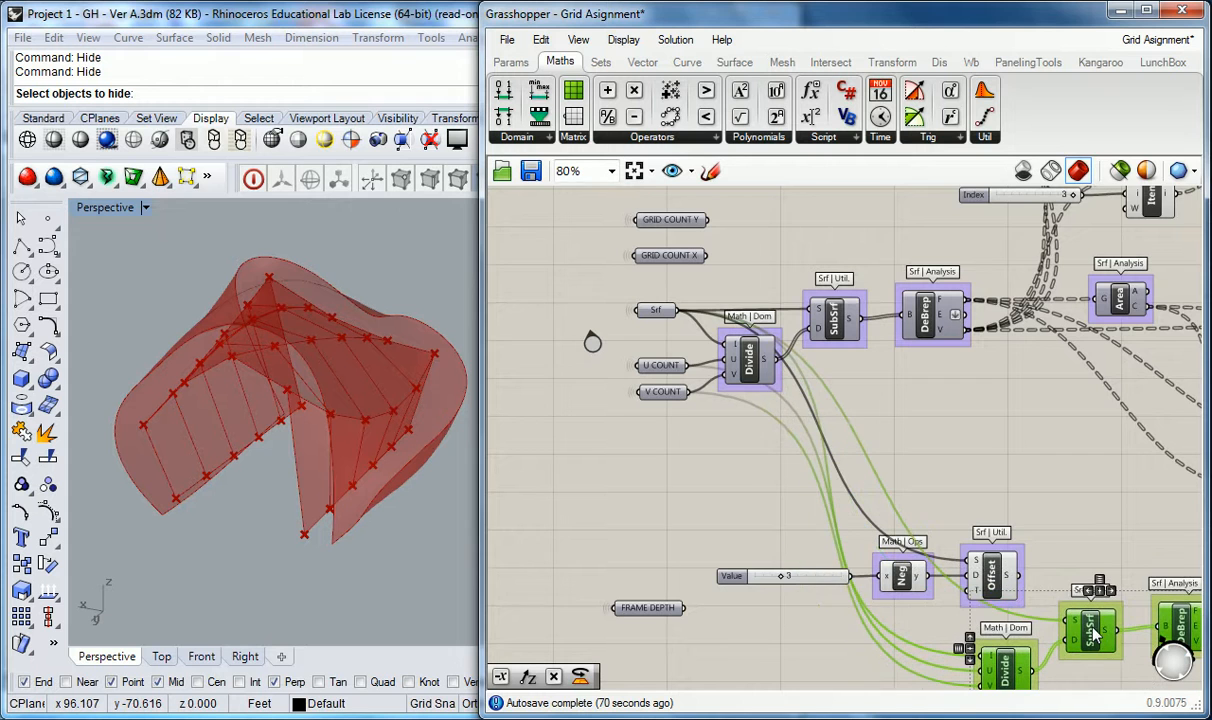
{"action": "right_click_drag", "start_coordinate": [1075, 530], "coordinate": [1017, 502]}
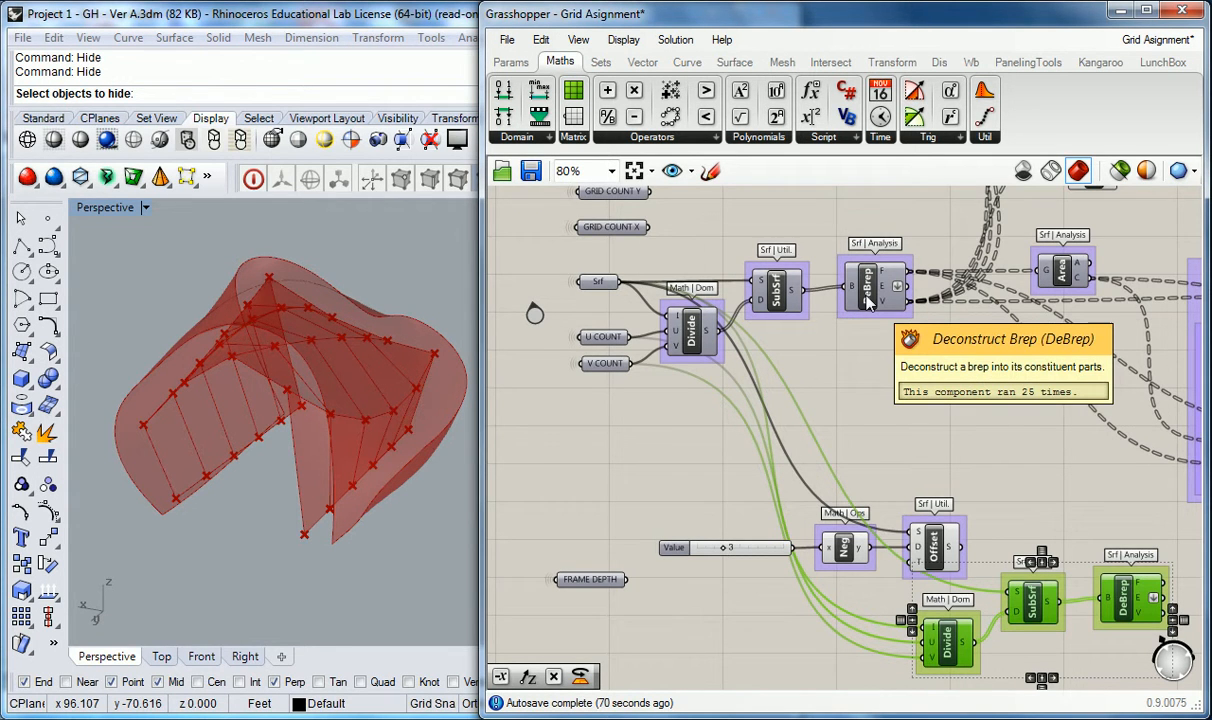
{"action": "right_click_drag", "start_coordinate": [1003, 497], "coordinate": [897, 408]}
Step: Move the copied components clear of Offset, and connect the Offset output to the copied Divide domain and SubSrf surface inputs
{"action": "left_click_drag", "start_coordinate": [926, 516], "coordinate": [1016, 513]}
{"action": "left_click", "coordinate": [928, 492]}
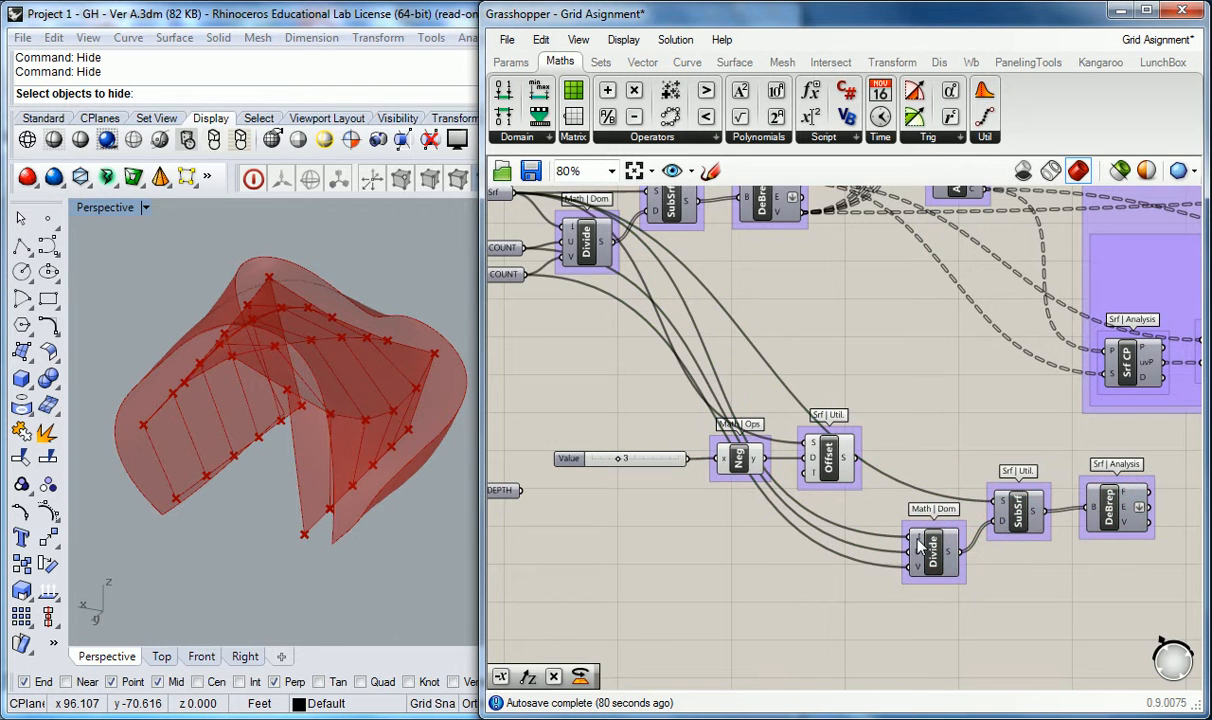
{"action": "left_click_drag", "start_coordinate": [858, 458], "coordinate": [906, 537]}
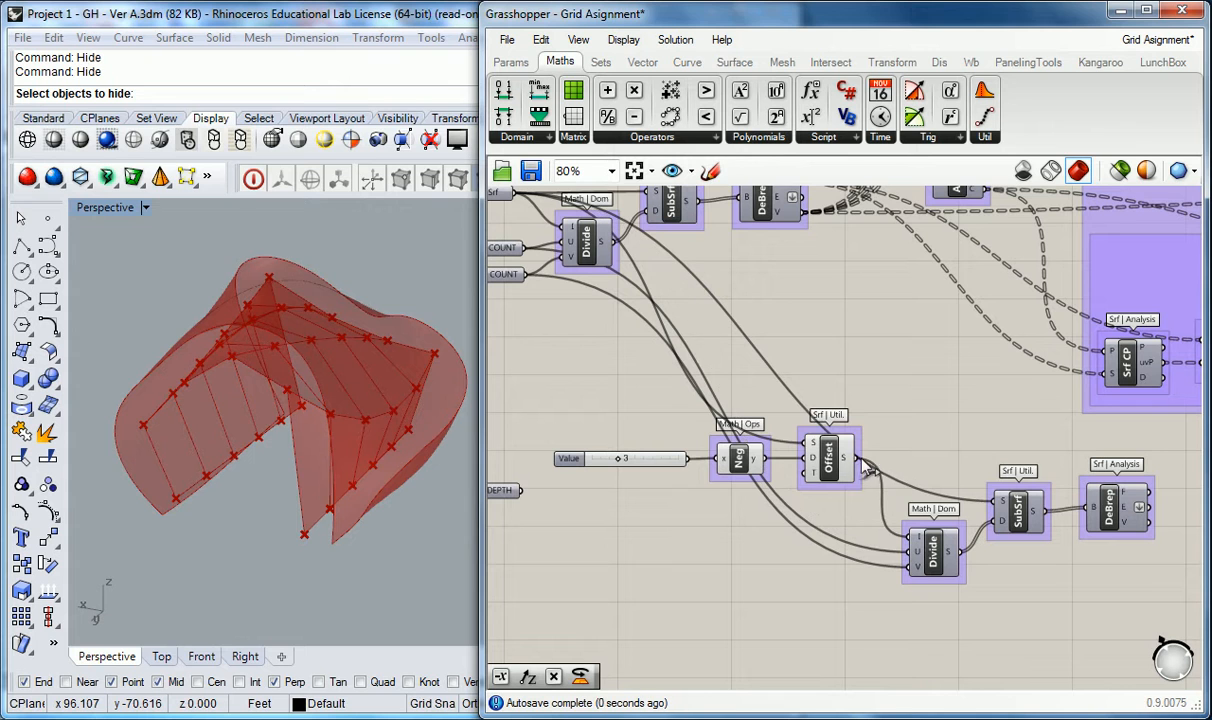
{"action": "left_click_drag", "start_coordinate": [857, 459], "coordinate": [970, 490]}
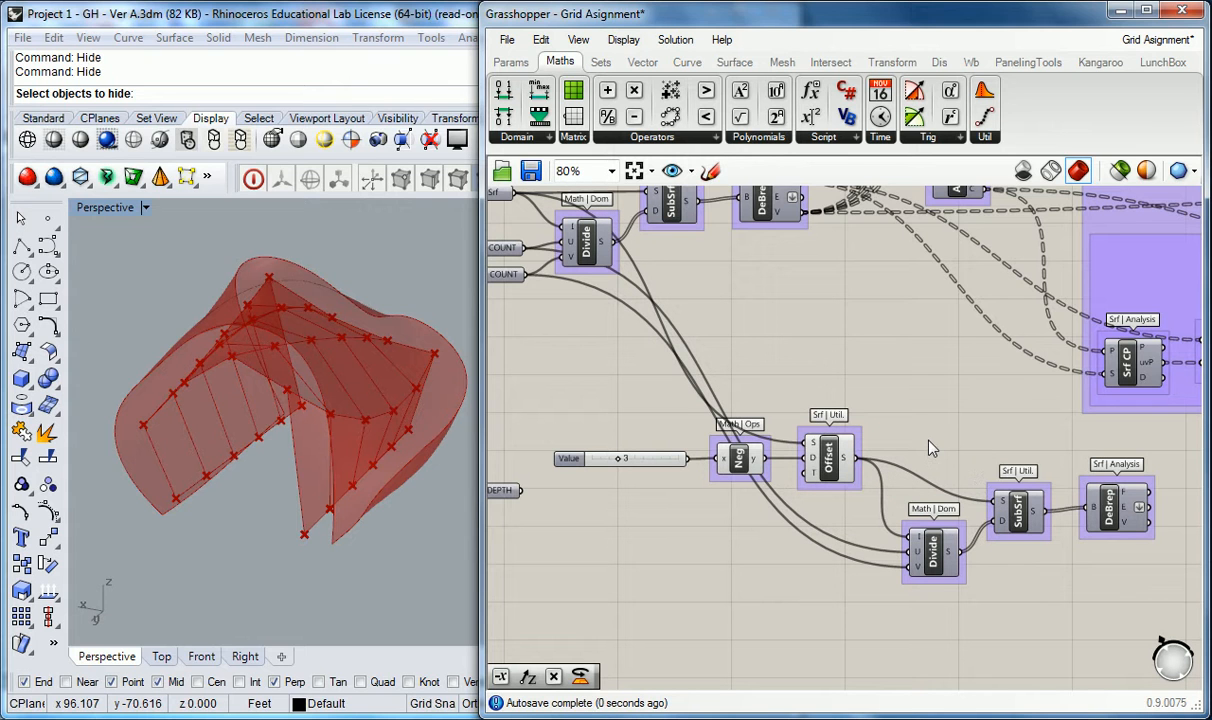
Step: Turn on the preview of the copied Deconstruct Brep component, and inspect the subdivided offset surface in the viewport
{"action": "left_click", "coordinate": [1118, 515]}
{"action": "right_click", "coordinate": [1118, 515]}
{"action": "left_click", "coordinate": [1068, 549]}
{"action": "left_click", "coordinate": [888, 400]}
{"action": "right_click_drag", "start_coordinate": [440, 430], "coordinate": [405, 442]}
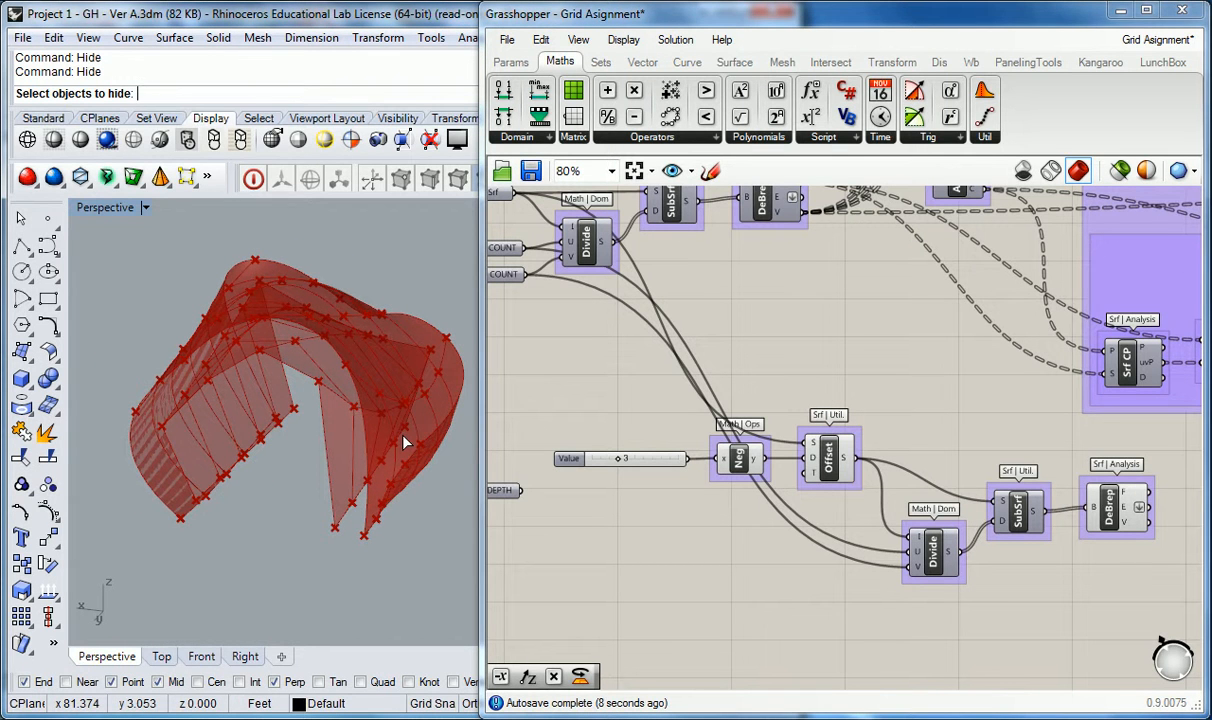
{"action": "right_click_drag", "start_coordinate": [520, 290], "coordinate": [590, 292]}
{"action": "left_click_drag", "start_coordinate": [570, 247], "coordinate": [521, 569]}
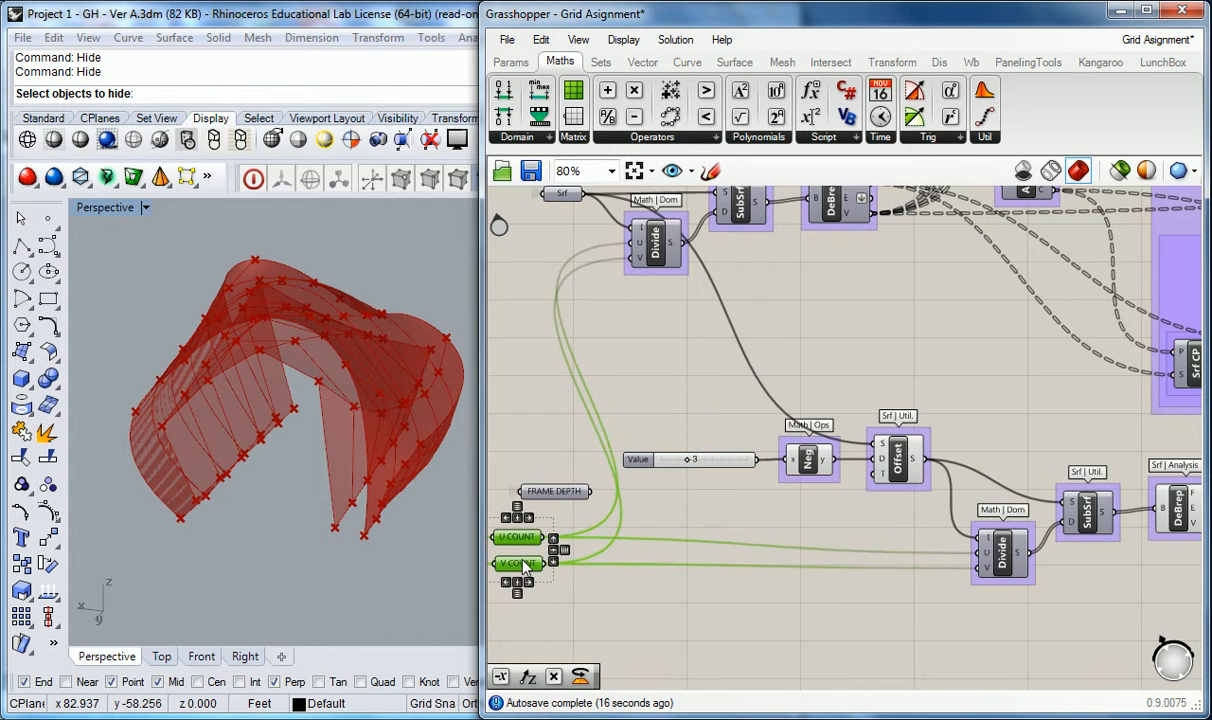
{"action": "right_click_drag", "start_coordinate": [540, 506], "coordinate": [640, 480]}
{"action": "left_click_drag", "start_coordinate": [630, 513], "coordinate": [668, 520]}
{"action": "left_click", "coordinate": [655, 386]}
{"action": "right_click_drag", "start_coordinate": [690, 368], "coordinate": [646, 367]}
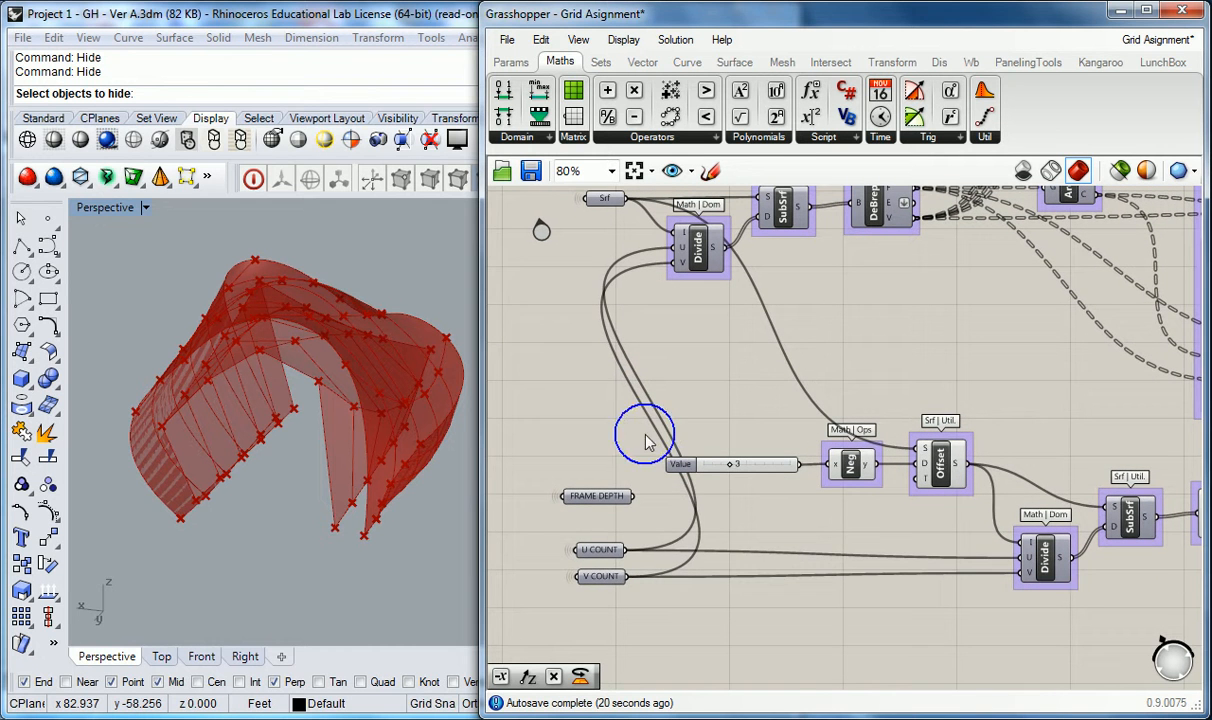
Step: Place copies of the U COUNT and V COUNT parameters beside the copied Divide component and connect them to its U and V inputs
{"action": "left_click_drag", "start_coordinate": [619, 527], "coordinate": [598, 595]}
{"action": "left_click_drag", "start_coordinate": [600, 550], "coordinate": [1021, 557]}
{"action": "left_click_drag", "start_coordinate": [939, 583], "coordinate": [1021, 576]}
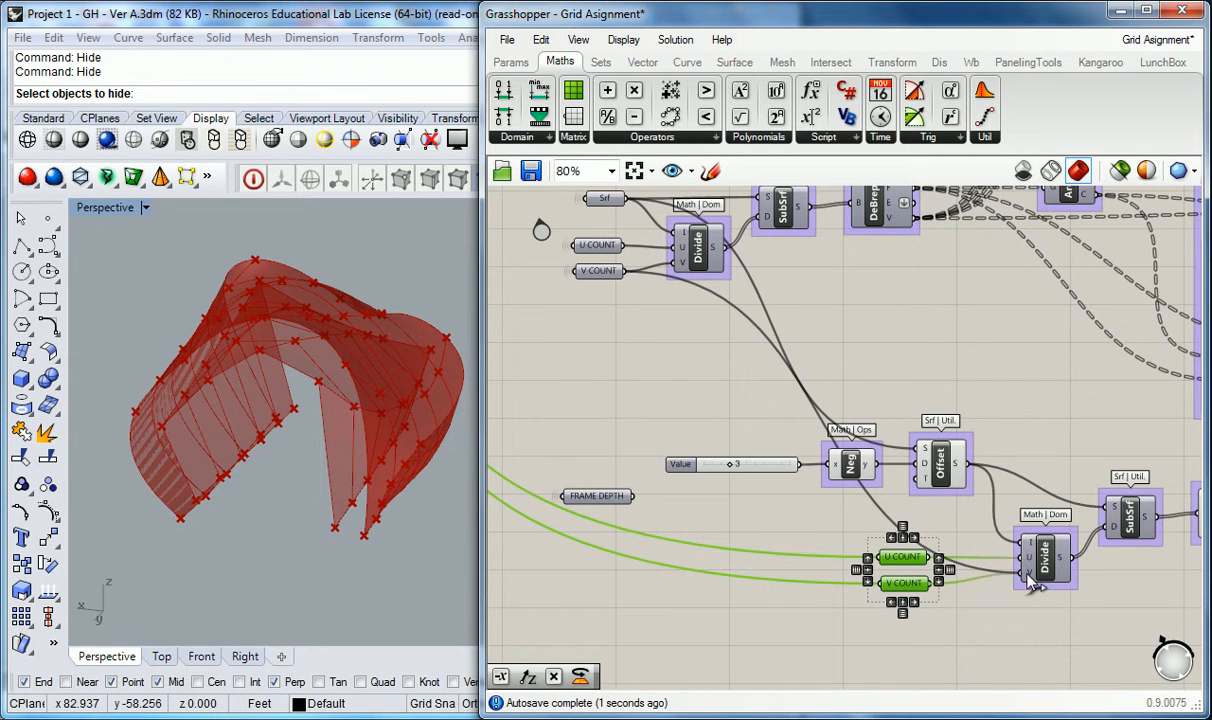
{"action": "scroll", "coordinate": [964, 404], "scroll_direction": "up", "scroll_amount": 1}
{"action": "left_click", "coordinate": [815, 412]}
{"action": "scroll", "coordinate": [870, 440], "scroll_direction": "up", "scroll_amount": 1}
{"action": "right_click_drag", "start_coordinate": [868, 440], "coordinate": [906, 371]}
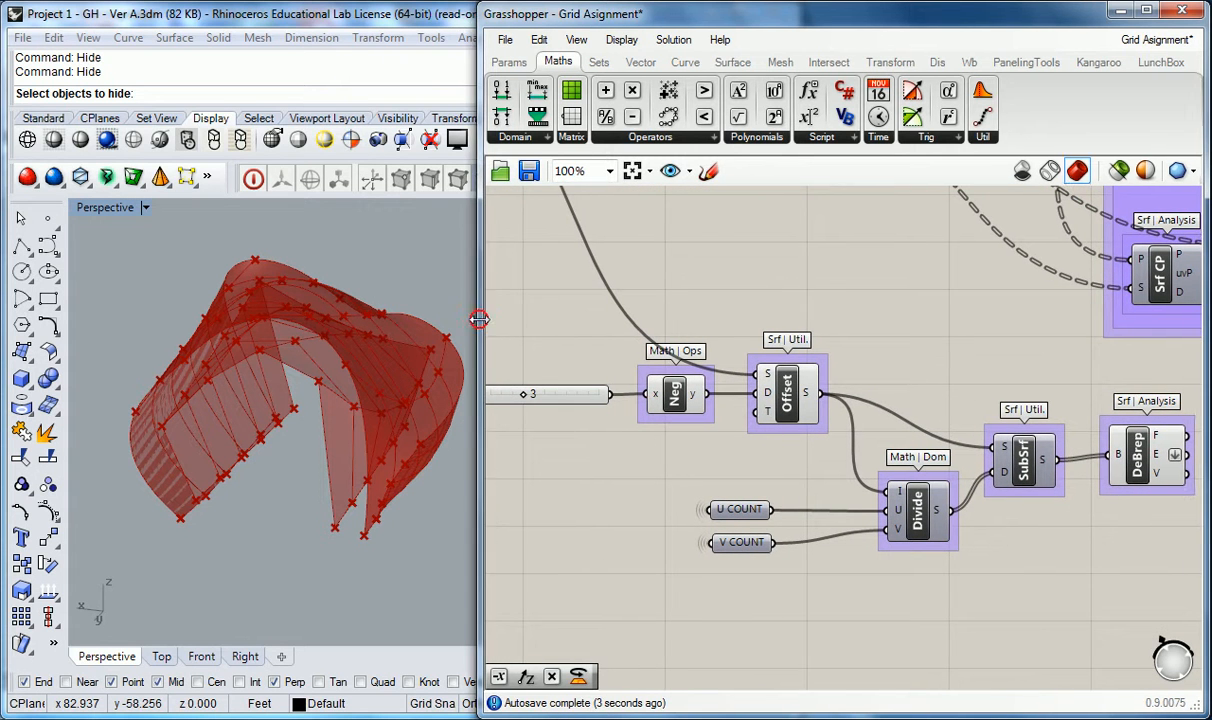
Step: Widen the definition window toward the model viewport to give the canvas more room, keeping the surfaces in view
{"action": "left_click_drag", "start_coordinate": [483, 319], "coordinate": [468, 319]}
{"action": "right_click_drag", "start_coordinate": [318, 301], "coordinate": [324, 312]}
{"action": "left_click_drag", "start_coordinate": [454, 329], "coordinate": [438, 329]}
{"action": "right_click_drag", "start_coordinate": [600, 380], "coordinate": [700, 390]}
{"action": "scroll", "coordinate": [698, 352], "scroll_direction": "down", "scroll_amount": 1}
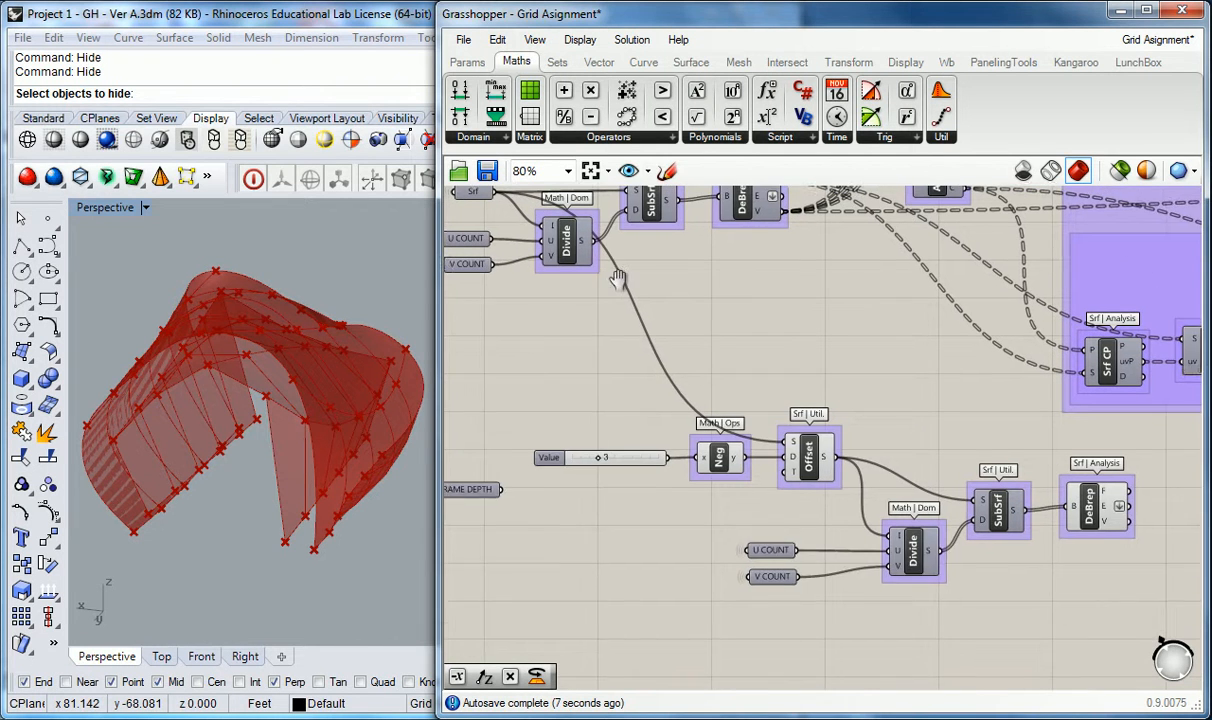
{"action": "right_click_drag", "start_coordinate": [615, 285], "coordinate": [655, 318]}
Step: Examine the geometry produced by the Offset component and the copied Deconstruct Brep component in the viewport
{"action": "left_click", "coordinate": [848, 490]}
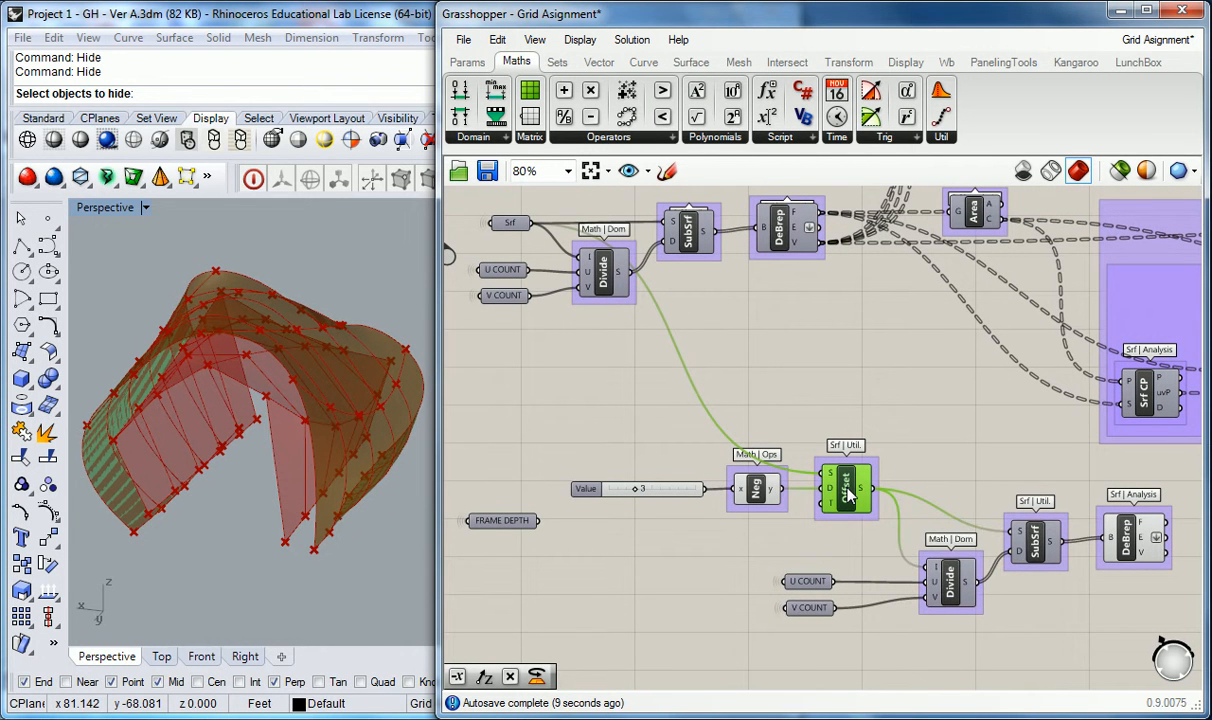
{"action": "left_click_drag", "start_coordinate": [637, 489], "coordinate": [638, 491]}
{"action": "left_click", "coordinate": [628, 447]}
{"action": "right_click_drag", "start_coordinate": [941, 580], "coordinate": [822, 560]}
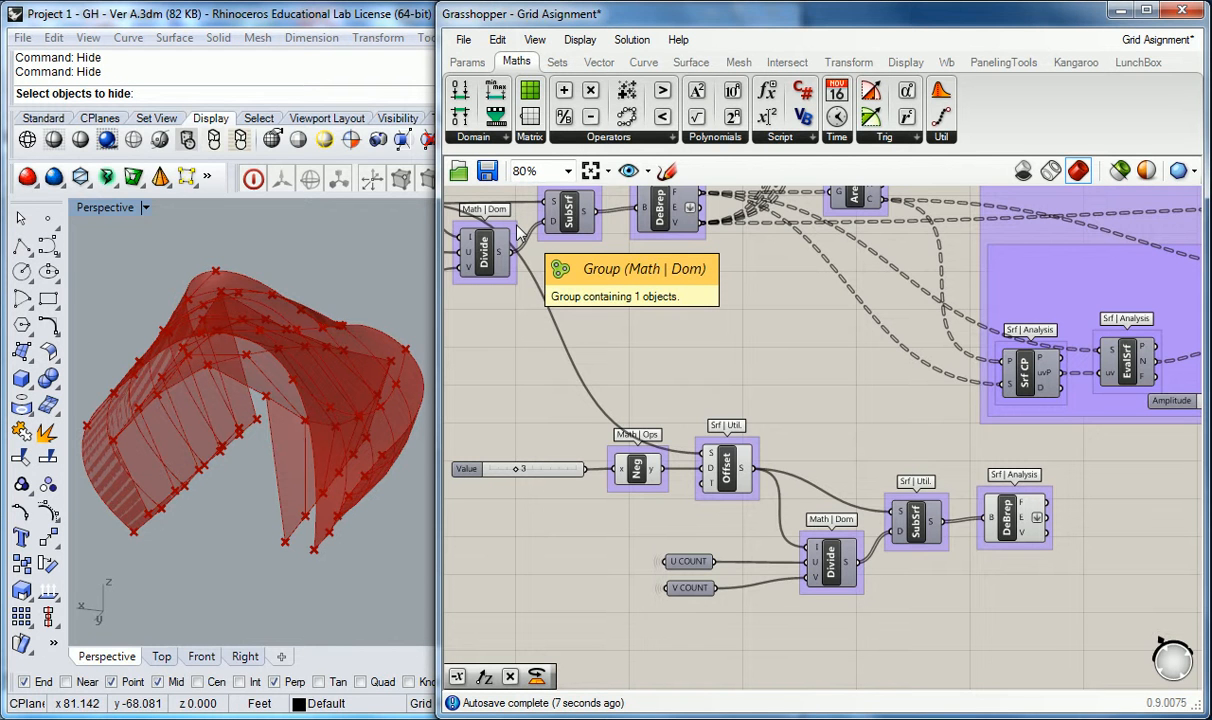
{"action": "right_click_drag", "start_coordinate": [907, 356], "coordinate": [841, 356]}
{"action": "left_click", "coordinate": [948, 516]}
{"action": "left_click_drag", "start_coordinate": [926, 516], "coordinate": [924, 522]}
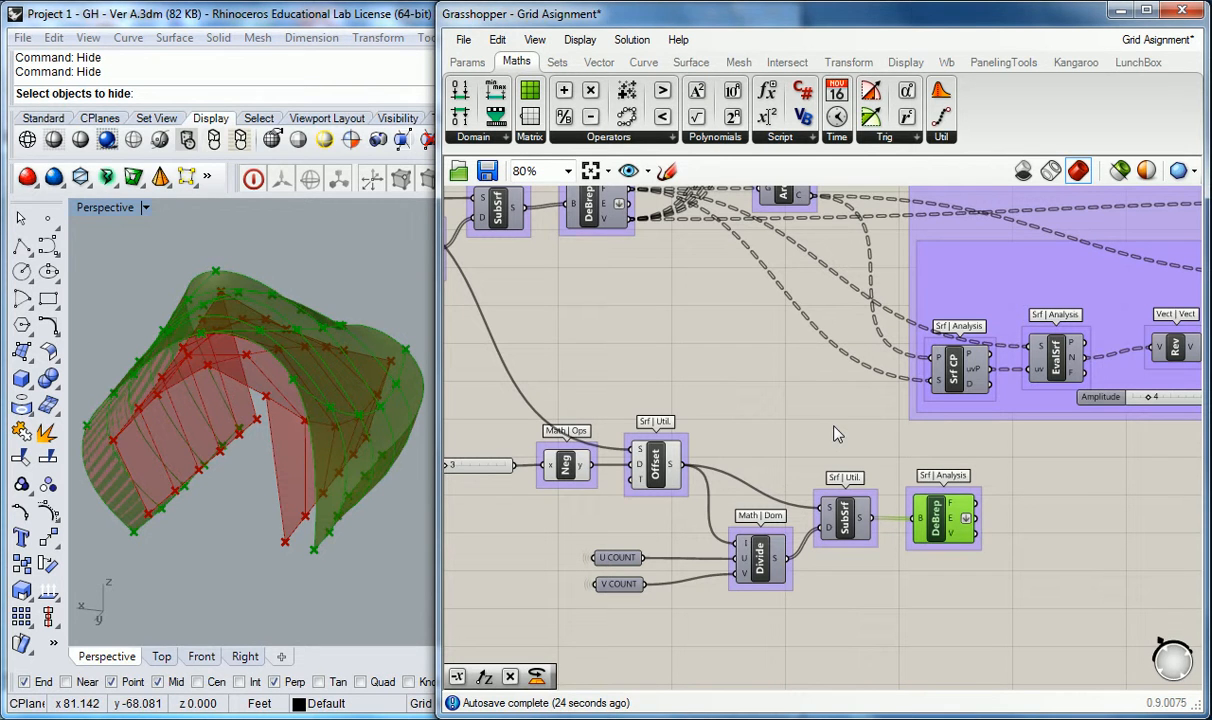
{"action": "right_click_drag", "start_coordinate": [1050, 476], "coordinate": [911, 481]}
{"action": "left_click", "coordinate": [938, 478]}
Step: Add an Area component fed by the copied Deconstruct Brep's faces output, and inspect the face centre points on the offset surface
{"action": "right_click_drag", "start_coordinate": [993, 453], "coordinate": [878, 445]}
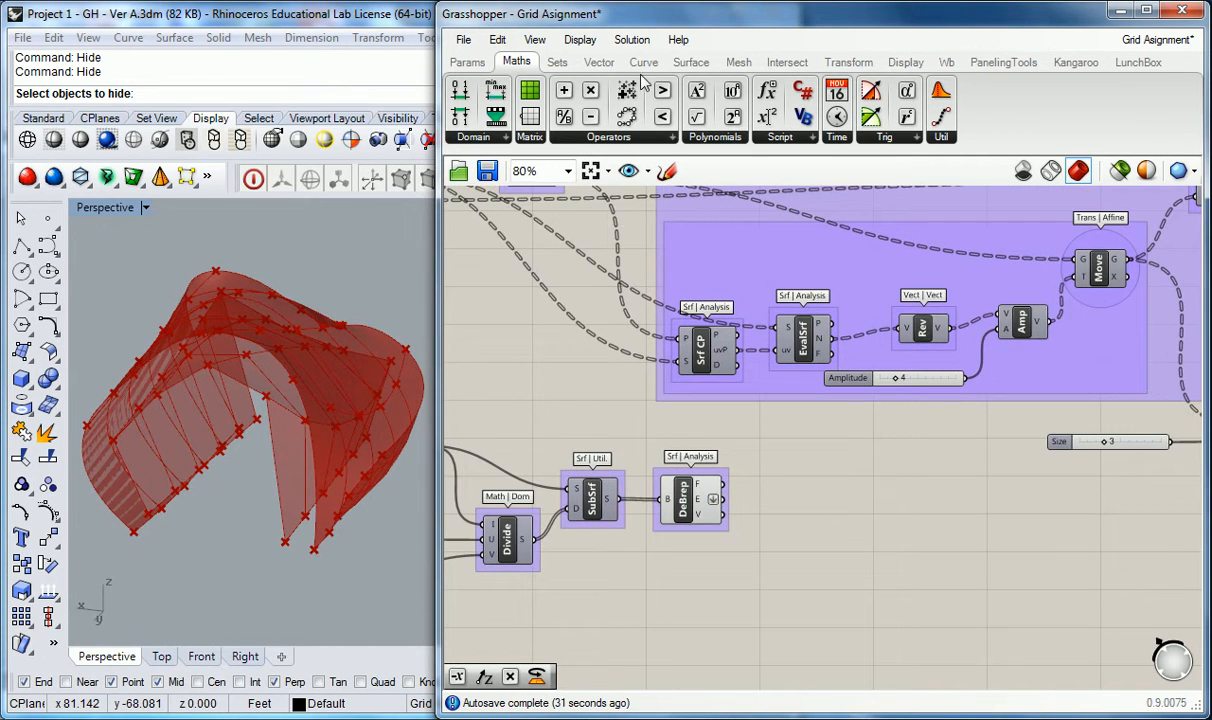
{"action": "left_click", "coordinate": [690, 62]}
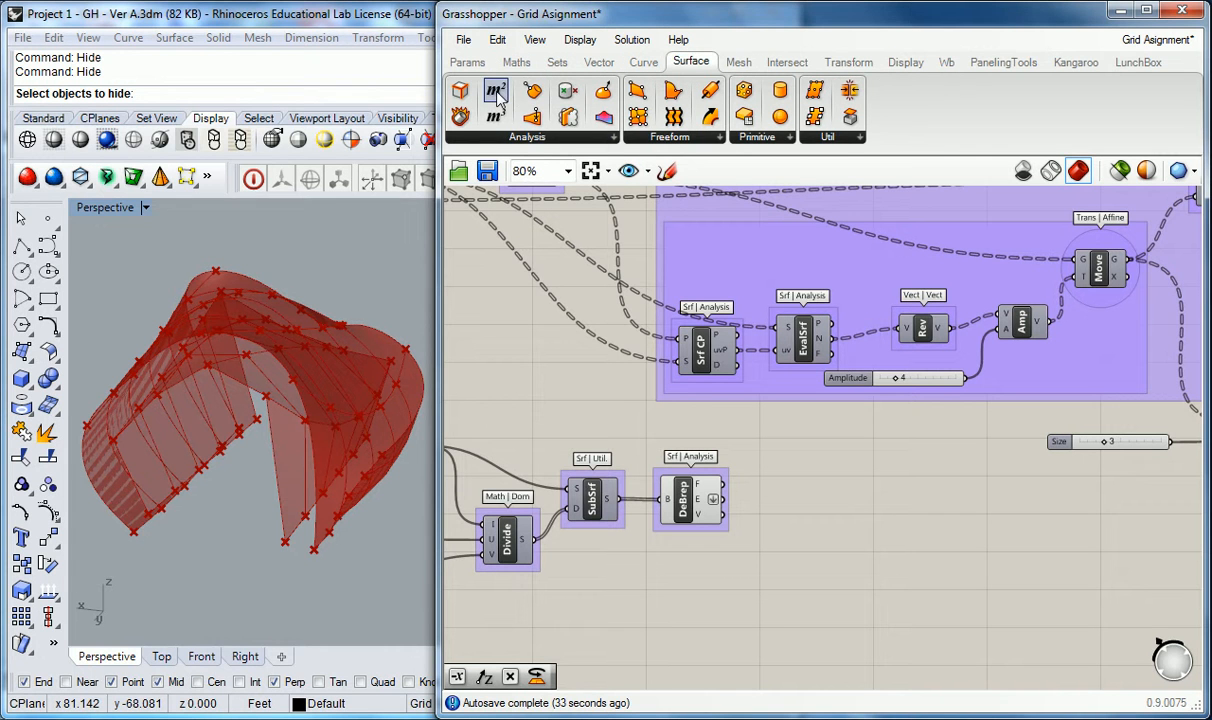
{"action": "left_click_drag", "start_coordinate": [497, 94], "coordinate": [766, 500]}
{"action": "left_click", "coordinate": [754, 497]}
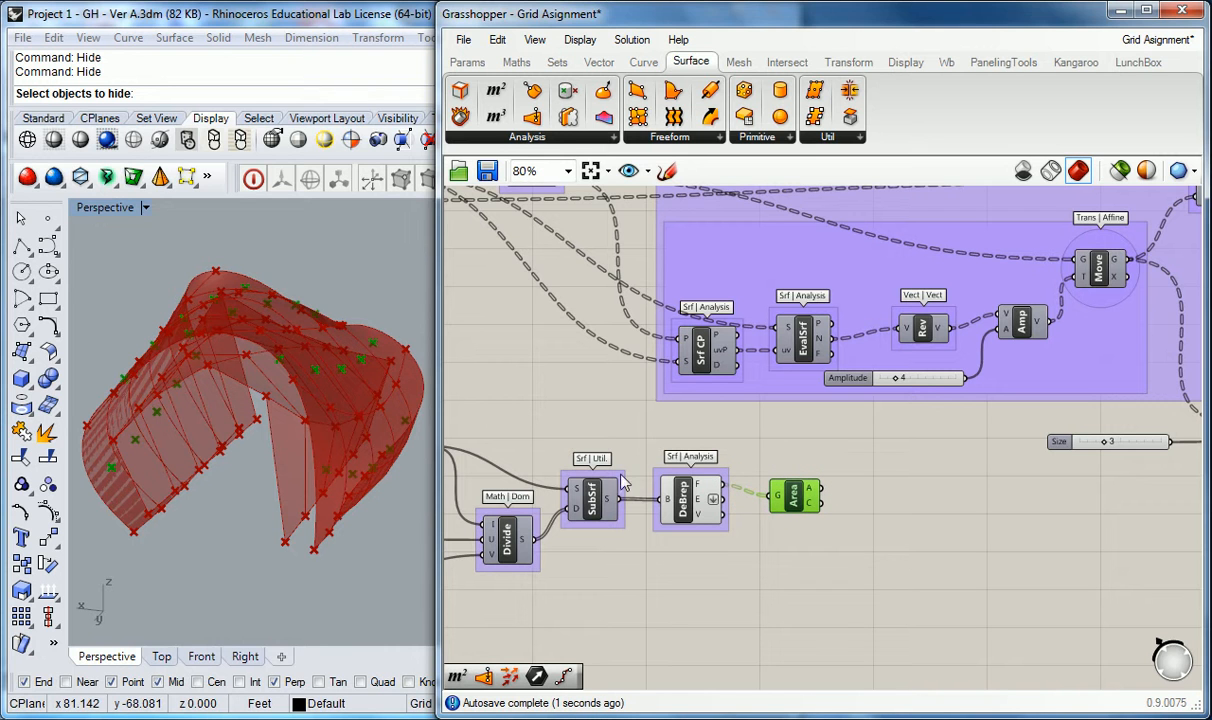
{"action": "mouse_move", "coordinate": [377, 407]}
{"action": "right_mouse_down"}
{"action": "mouse_move", "coordinate": [184, 371]}
{"action": "mouse_move", "coordinate": [262, 400]}
{"action": "mouse_move", "coordinate": [197, 389]}
{"action": "mouse_move", "coordinate": [249, 433]}
{"action": "mouse_move", "coordinate": [296, 418]}
{"action": "mouse_move", "coordinate": [276, 408]}
{"action": "mouse_move", "coordinate": [300, 411]}
{"action": "mouse_move", "coordinate": [370, 462]}
{"action": "mouse_move", "coordinate": [333, 298]}
{"action": "mouse_move", "coordinate": [323, 411]}
{"action": "mouse_move", "coordinate": [203, 419]}
{"action": "mouse_move", "coordinate": [250, 386]}
{"action": "mouse_move", "coordinate": [252, 330]}
{"action": "mouse_move", "coordinate": [308, 379]}
{"action": "mouse_move", "coordinate": [348, 540]}
{"action": "mouse_move", "coordinate": [306, 438]}
{"action": "mouse_move", "coordinate": [215, 385]}
{"action": "mouse_move", "coordinate": [270, 422]}
{"action": "mouse_move", "coordinate": [270, 466]}
{"action": "mouse_move", "coordinate": [206, 384]}
{"action": "right_mouse_up"}
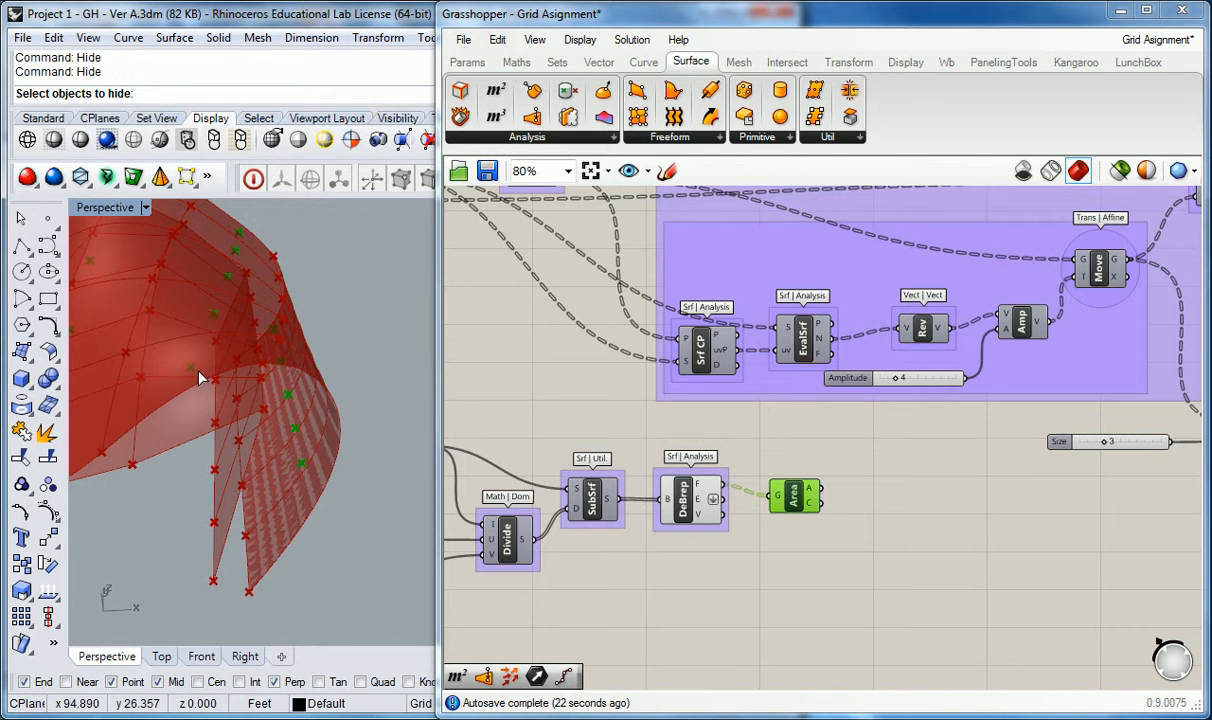
{"action": "right_click_drag", "start_coordinate": [338, 425], "coordinate": [330, 465]}
{"action": "scroll", "coordinate": [295, 403], "scroll_direction": "up", "scroll_amount": 5}
Step: Align the new Area component with its row, and group it under the label "Srf | Analysis"
{"action": "left_click_drag", "start_coordinate": [792, 505], "coordinate": [789, 494]}
{"action": "left_click", "coordinate": [793, 459]}
{"action": "left_click", "coordinate": [791, 484]}
{"action": "key", "text": "ctrl+g"}
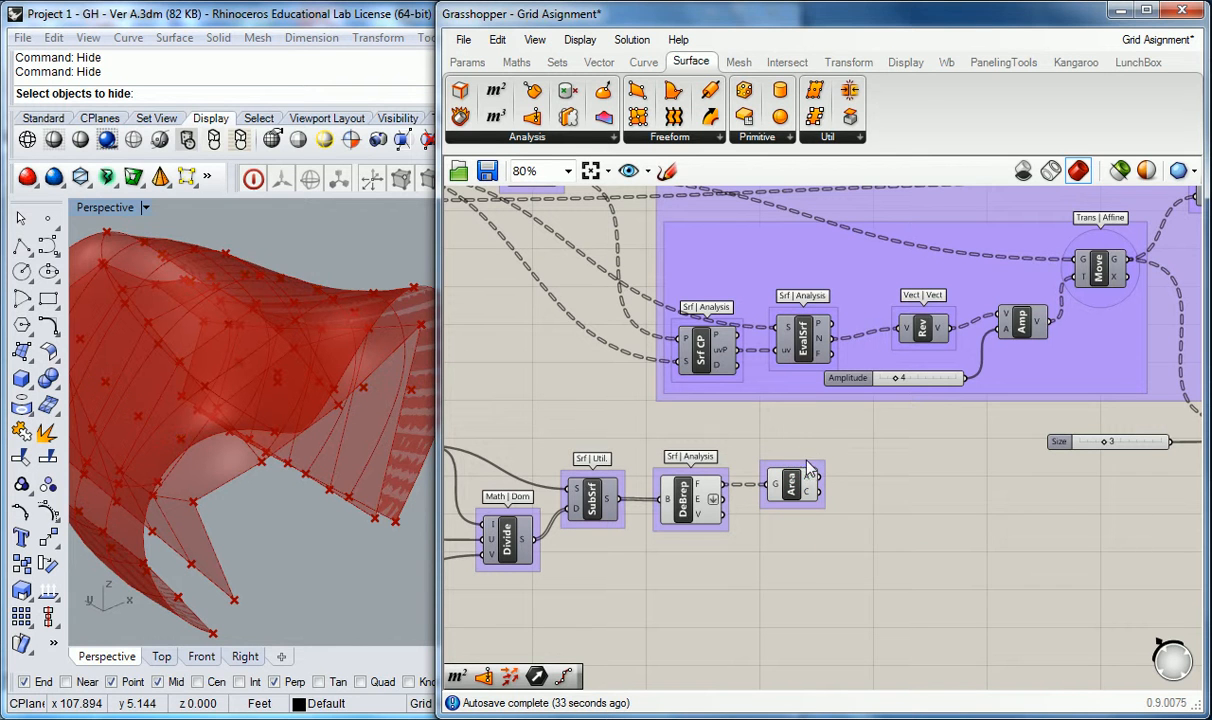
{"action": "right_click", "coordinate": [808, 468]}
{"action": "type", "text": "Srf | Analysis"}
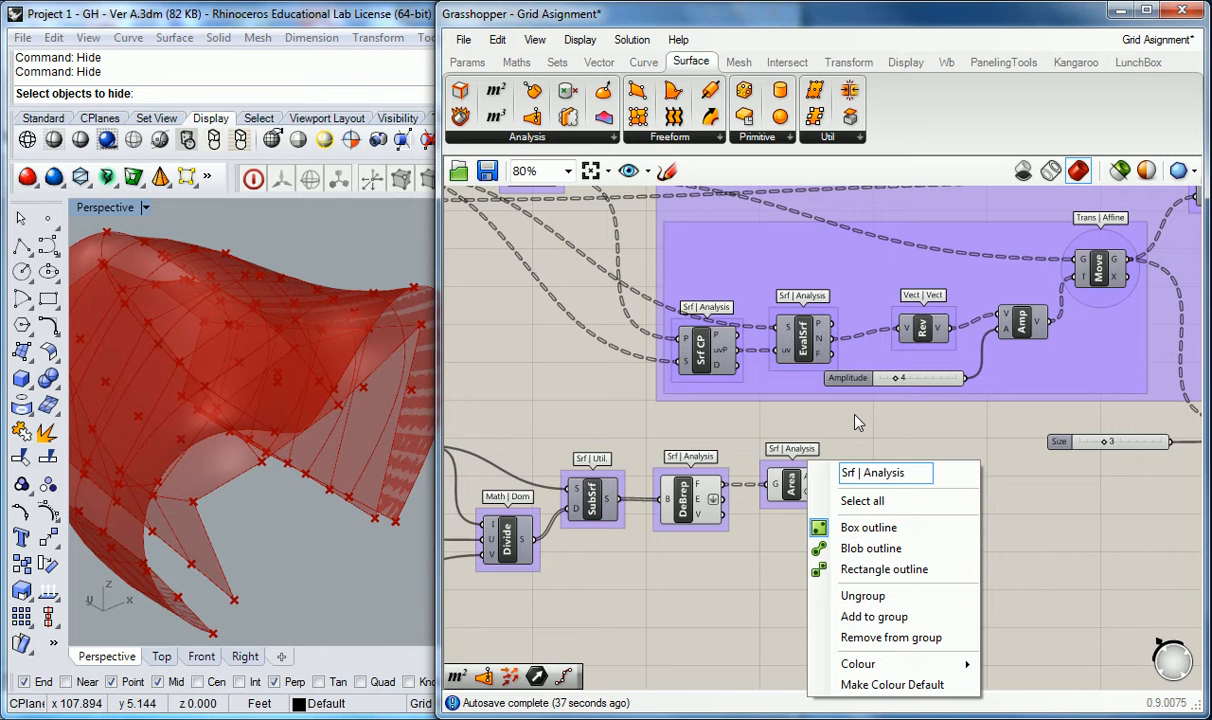
{"action": "key", "text": "Return"}
Step: Move the Size slider and its connected component closer to the strut group, and shift the component fed by the List Items away from them
{"action": "scroll", "coordinate": [848, 390], "scroll_direction": "down", "scroll_amount": 5}
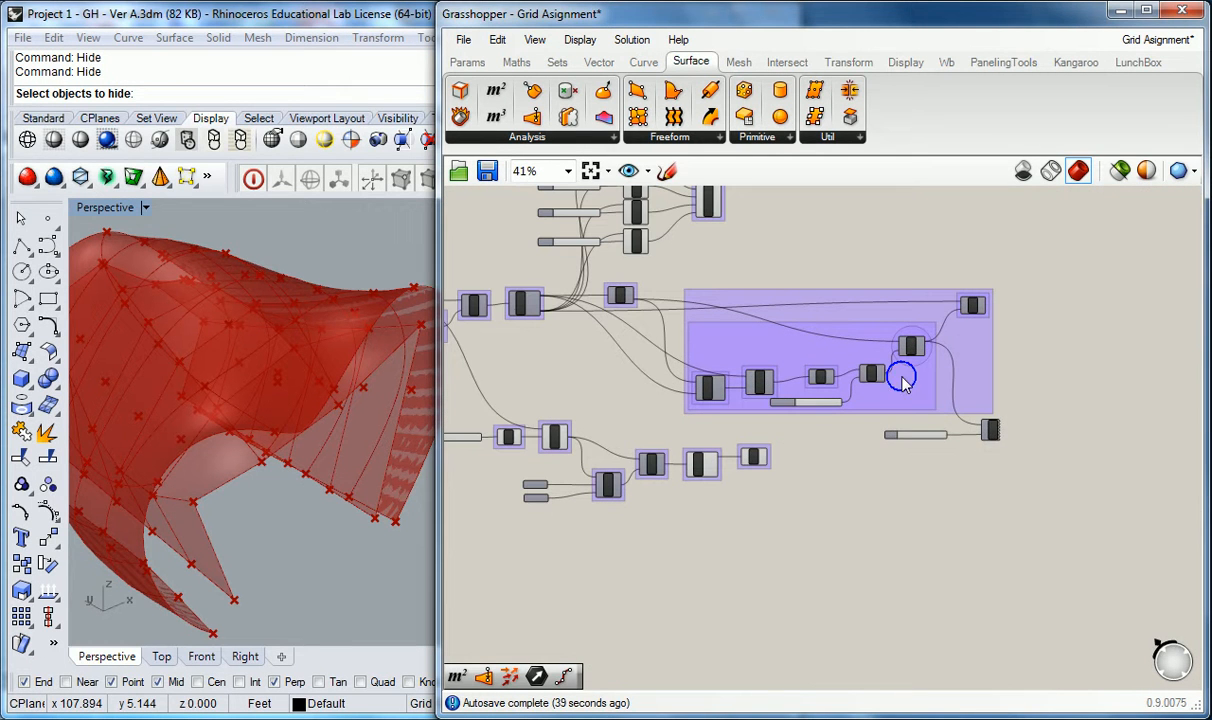
{"action": "left_click_drag", "start_coordinate": [1025, 428], "coordinate": [940, 395]}
{"action": "left_click", "coordinate": [893, 214]}
{"action": "right_click_drag", "start_coordinate": [762, 244], "coordinate": [764, 287]}
{"action": "left_click_drag", "start_coordinate": [712, 250], "coordinate": [992, 248]}
{"action": "right_click_drag", "start_coordinate": [1047, 292], "coordinate": [1027, 290]}
{"action": "right_click_drag", "start_coordinate": [785, 495], "coordinate": [695, 495]}
Step: Compare the new Area centres with the base grid components, and move the component fed by the List Items back closer to them
{"action": "left_click", "coordinate": [668, 488]}
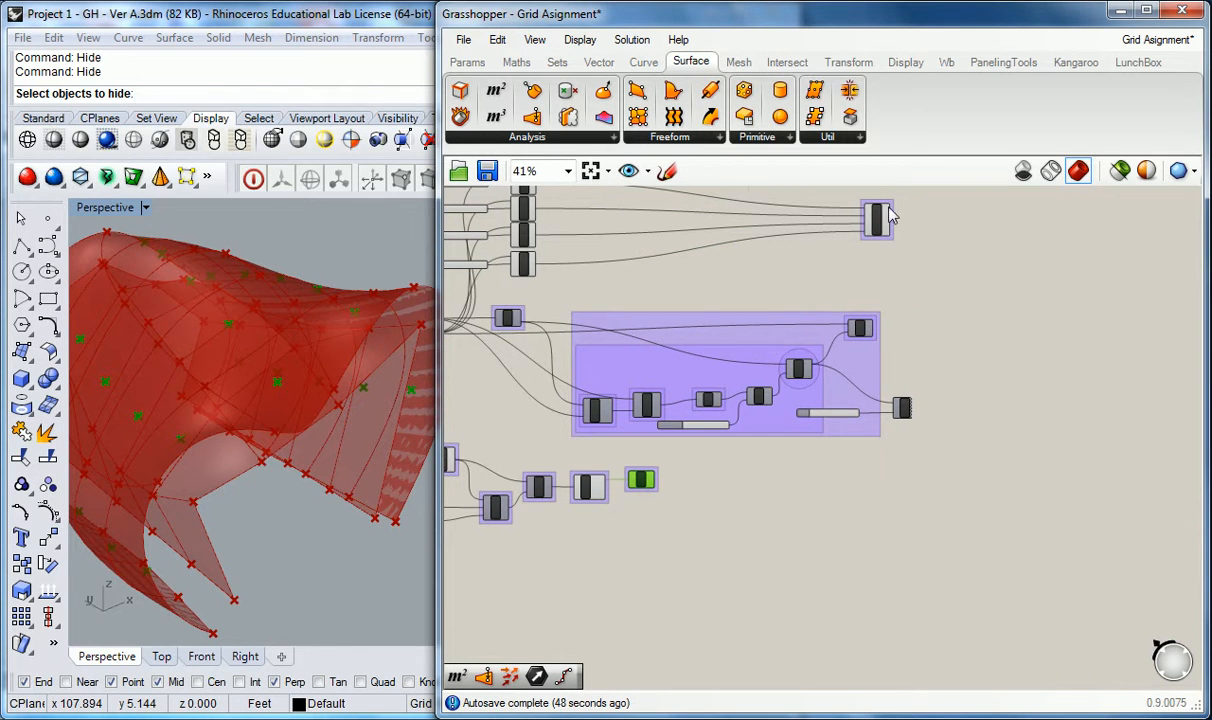
{"action": "scroll", "coordinate": [887, 210], "scroll_direction": "up", "scroll_amount": 2}
{"action": "left_click", "coordinate": [870, 231]}
{"action": "scroll", "coordinate": [868, 235], "scroll_direction": "down", "scroll_amount": 2}
{"action": "right_click_drag", "start_coordinate": [843, 247], "coordinate": [843, 271]}
{"action": "left_click_drag", "start_coordinate": [874, 253], "coordinate": [783, 258]}
{"action": "left_click", "coordinate": [820, 259]}
{"action": "right_click_drag", "start_coordinate": [395, 455], "coordinate": [290, 520]}
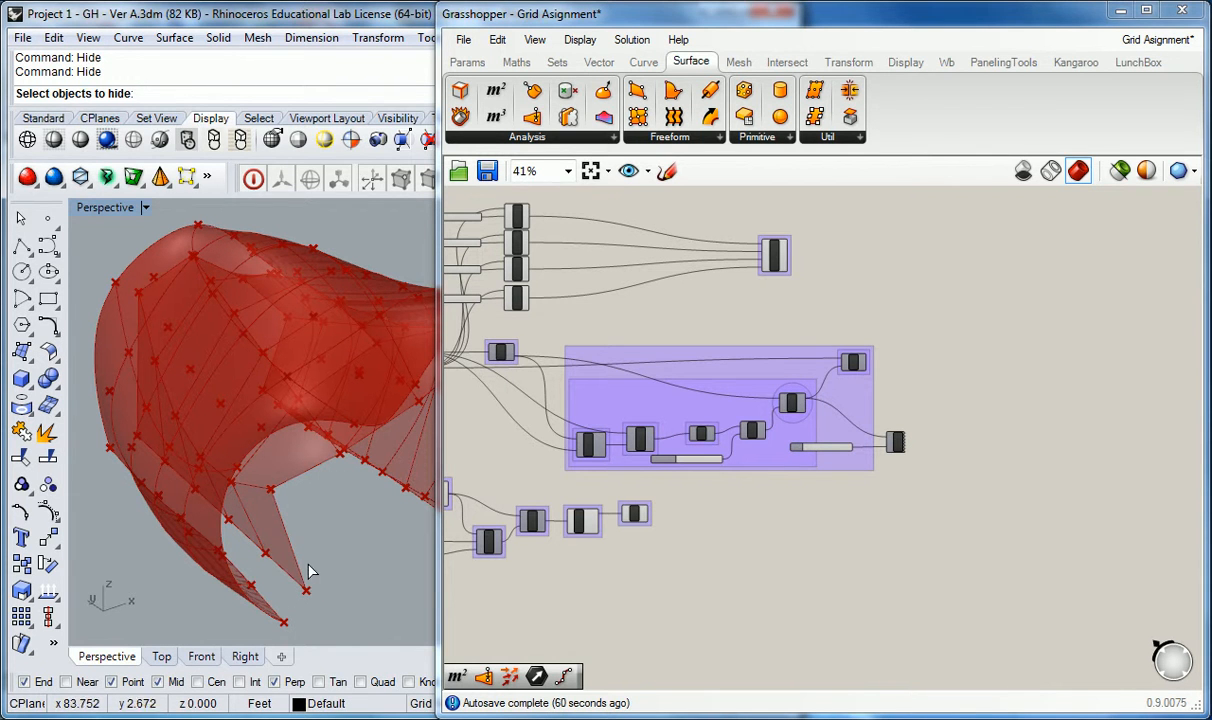
Step: Add a Deconstruct Brep component beside the four-point surface component and feed it from that component's surface output
{"action": "left_click", "coordinate": [634, 514]}
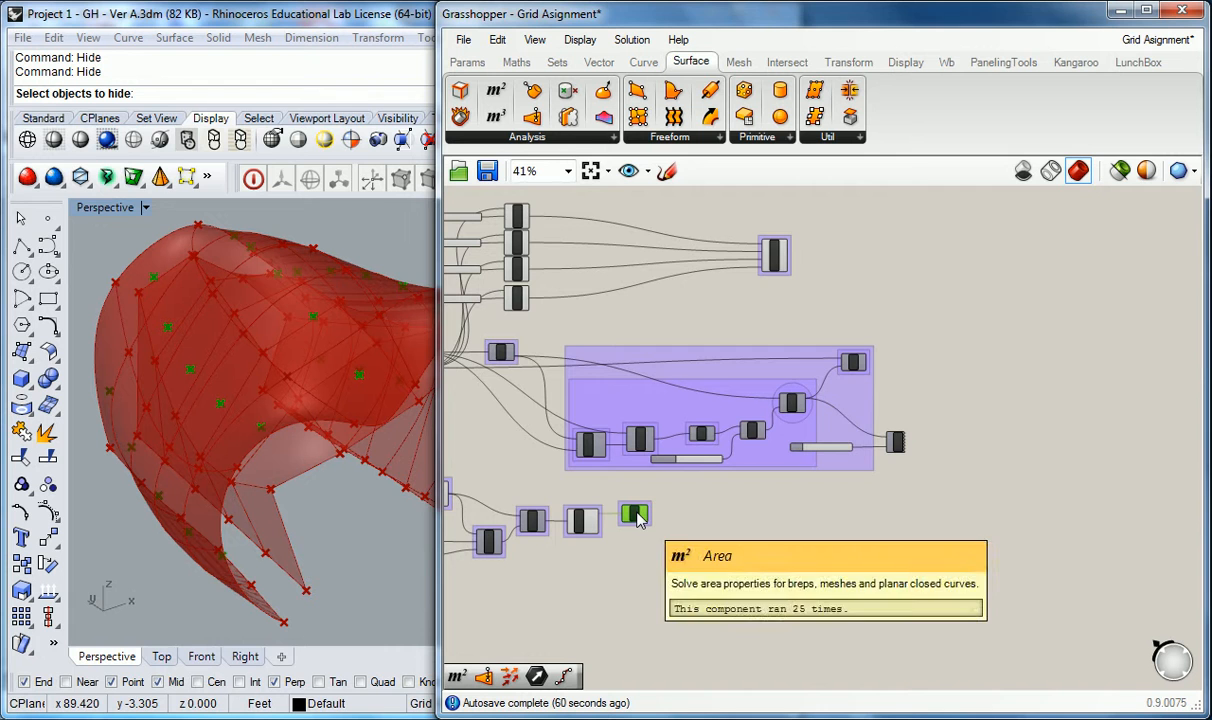
{"action": "scroll", "coordinate": [728, 273], "scroll_direction": "up", "scroll_amount": 2}
{"action": "left_click_drag", "start_coordinate": [802, 241], "coordinate": [734, 242]}
{"action": "left_click", "coordinate": [807, 240]}
{"action": "left_click_drag", "start_coordinate": [460, 117], "coordinate": [812, 258]}
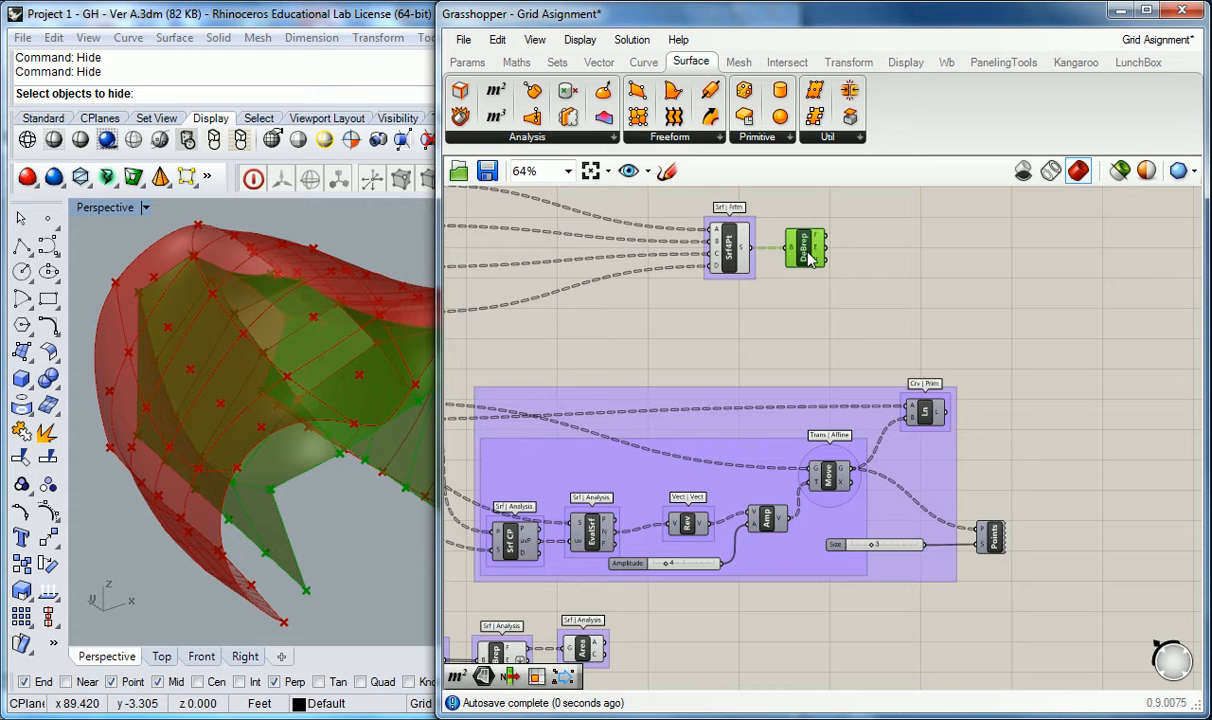
{"action": "left_click", "coordinate": [880, 258]}
{"action": "left_click", "coordinate": [811, 250]}
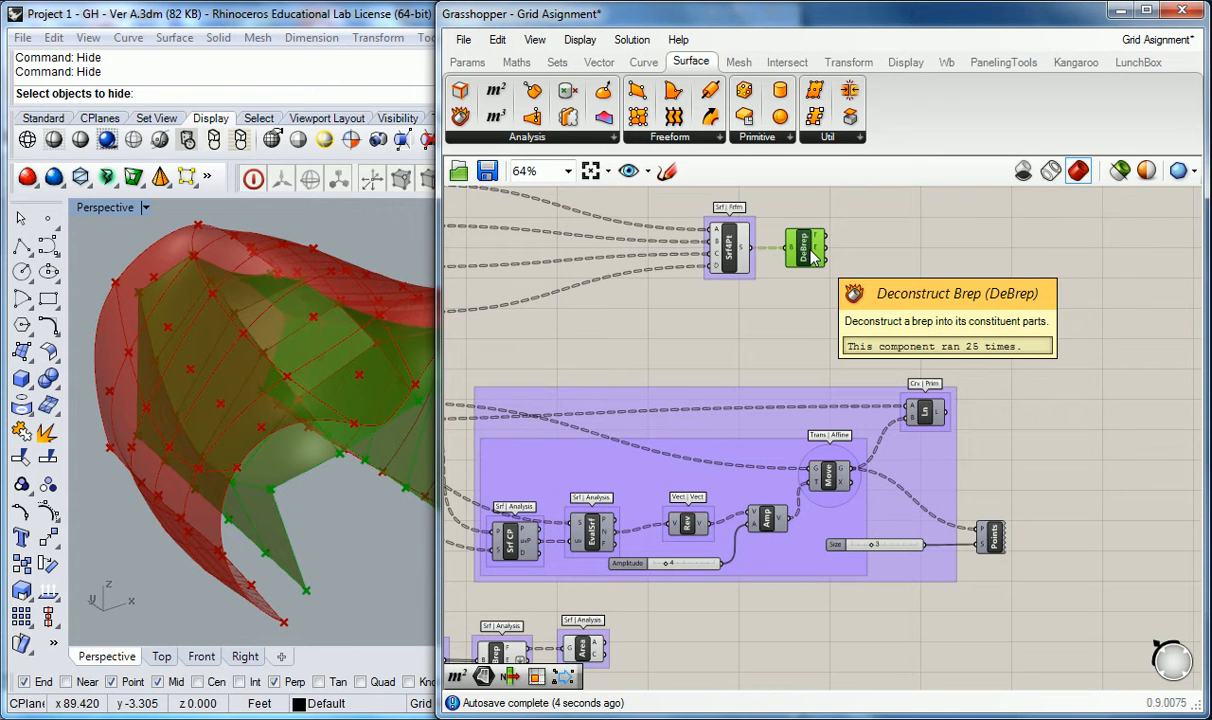
Step: Group the new Deconstruct Brep component under the label "Srf | Analysis"
{"action": "key", "text": "ctrl+g"}
{"action": "left_click", "coordinate": [803, 220]}
{"action": "right_click", "coordinate": [803, 220]}
{"action": "right_click", "coordinate": [801, 224]}
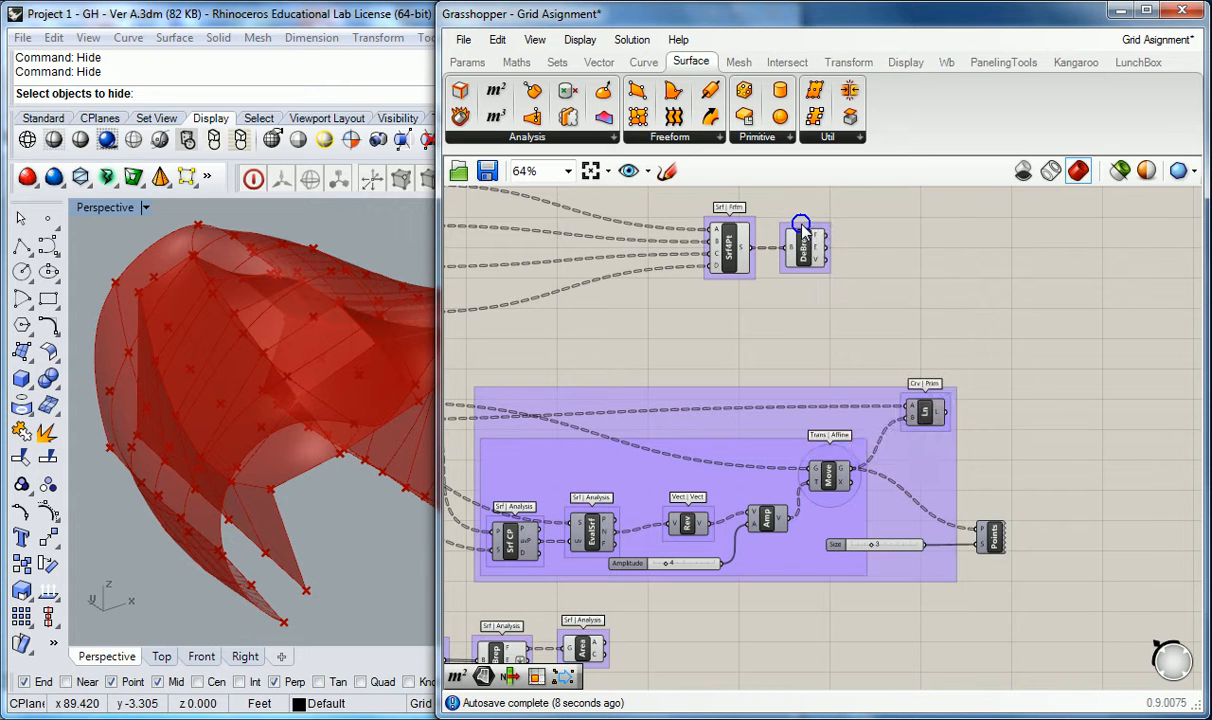
{"action": "right_click", "coordinate": [802, 226]}
{"action": "type", "text": "Srf | An"}
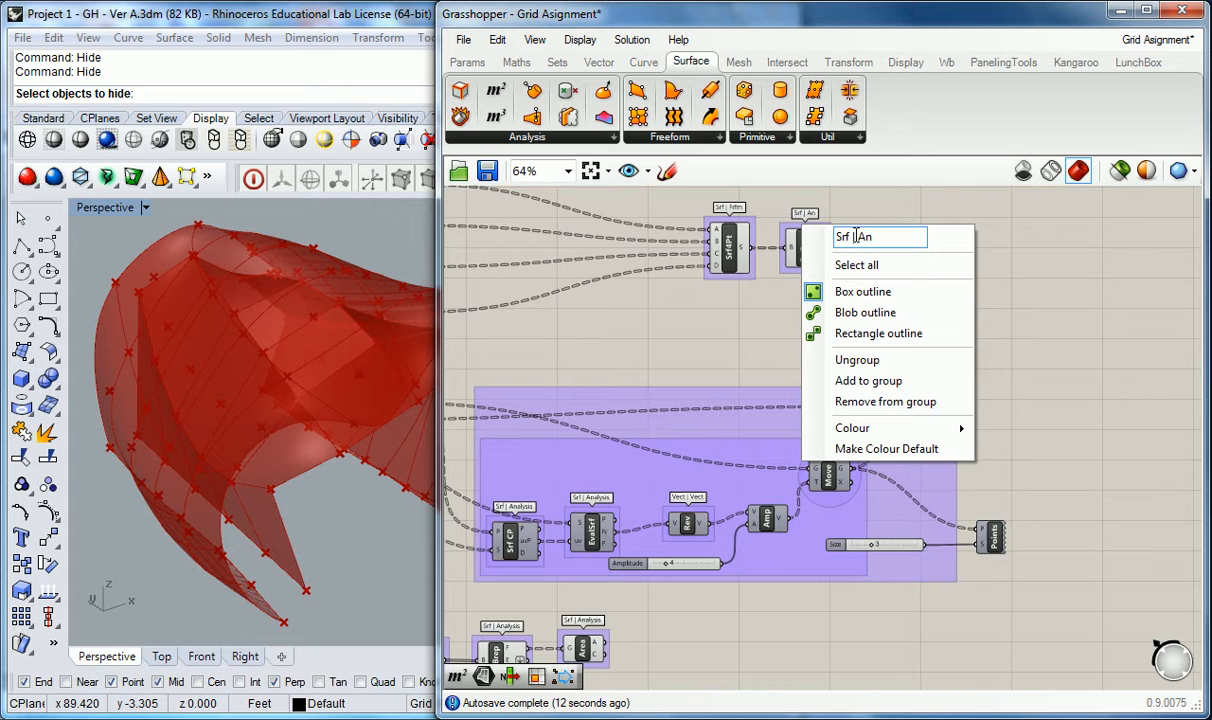
{"action": "type", "text": "balysis"}
{"action": "left_click", "coordinate": [1069, 279]}
Step: Move the offset branch's Area component along its row until it sits below the strut group's Line component
{"action": "scroll", "coordinate": [1069, 279], "scroll_direction": "down", "scroll_amount": 4}
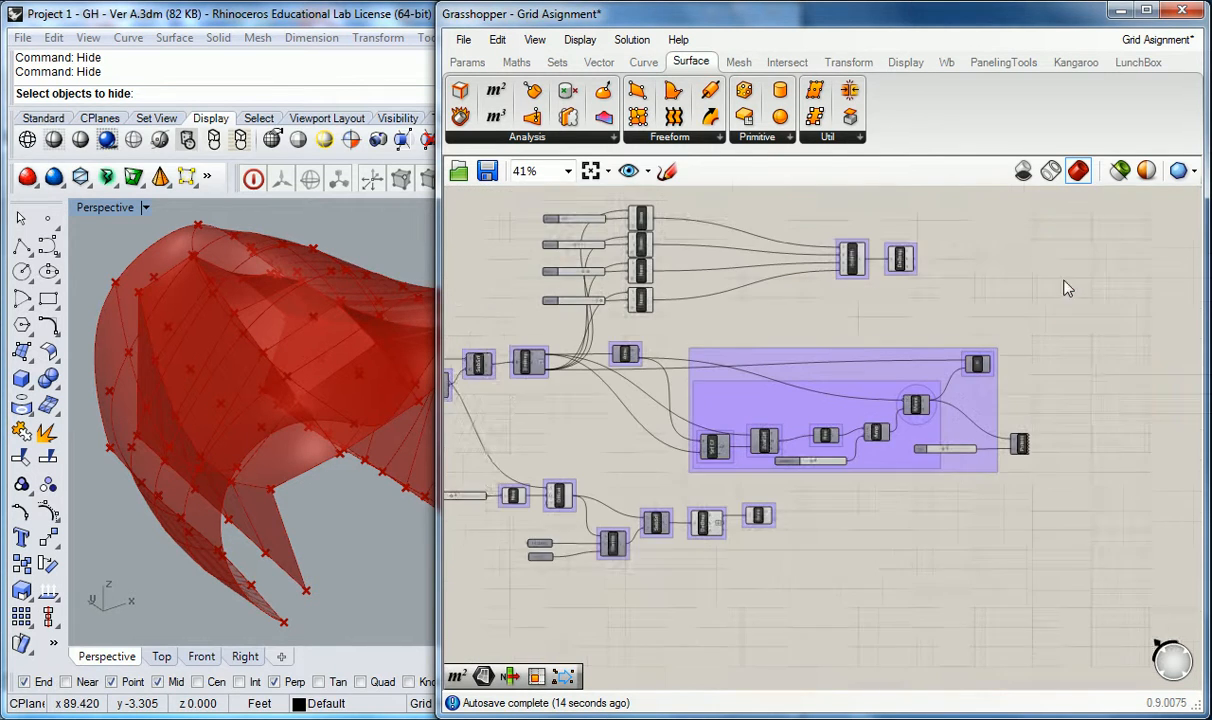
{"action": "left_click_drag", "start_coordinate": [714, 518], "coordinate": [760, 520]}
{"action": "left_click_drag", "start_coordinate": [879, 523], "coordinate": [945, 520]}
Step: Duplicate the Line component outside the strut group, and move the Points component closer to its Size slider
{"action": "scroll", "coordinate": [1001, 393], "scroll_direction": "up", "scroll_amount": 2}
{"action": "right_click_drag", "start_coordinate": [1000, 375], "coordinate": [926, 367]}
{"action": "left_click", "coordinate": [831, 350]}
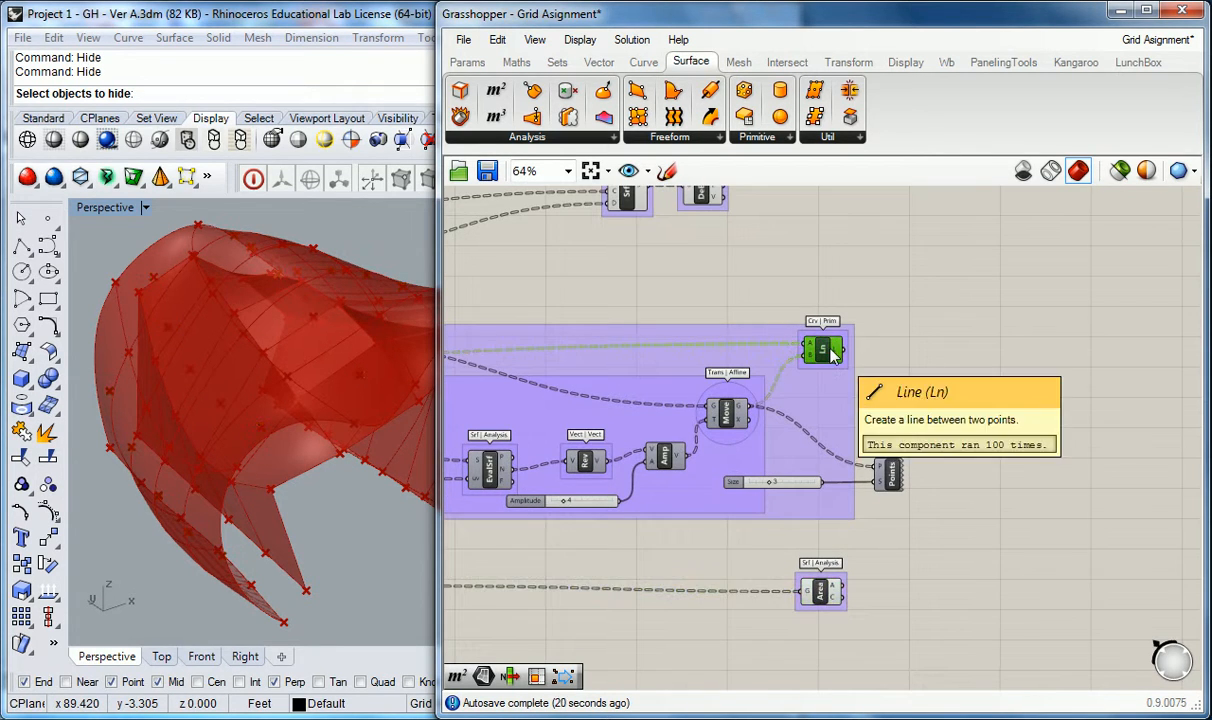
{"action": "left_click_drag", "start_coordinate": [831, 355], "coordinate": [1005, 356], "text": "alt"}
{"action": "left_click_drag", "start_coordinate": [895, 477], "coordinate": [836, 450]}
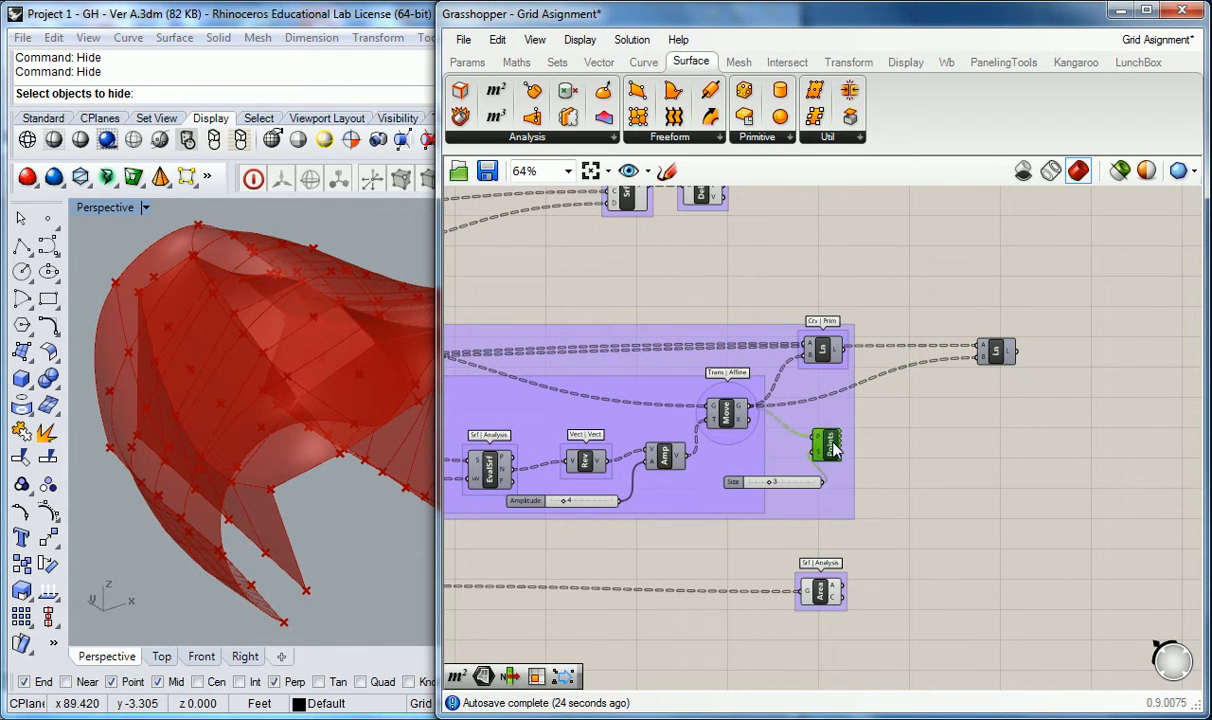
{"action": "left_click", "coordinate": [951, 405]}
{"action": "right_click_drag", "start_coordinate": [949, 272], "coordinate": [950, 323]}
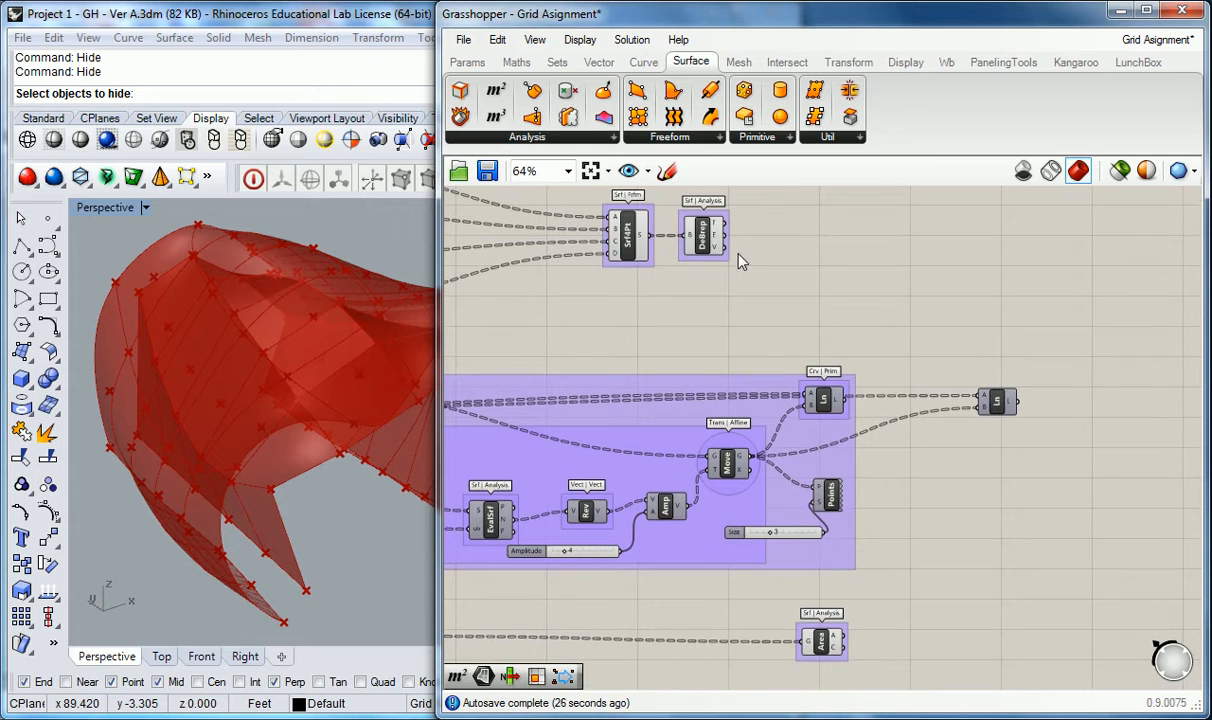
Step: Wire the new Deconstruct Brep's vertices into the copied Line's input A and the offset branch's Area centroids into input B
{"action": "mouse_move", "coordinate": [719, 249]}
{"action": "left_click_drag", "start_coordinate": [721, 248], "coordinate": [955, 392]}
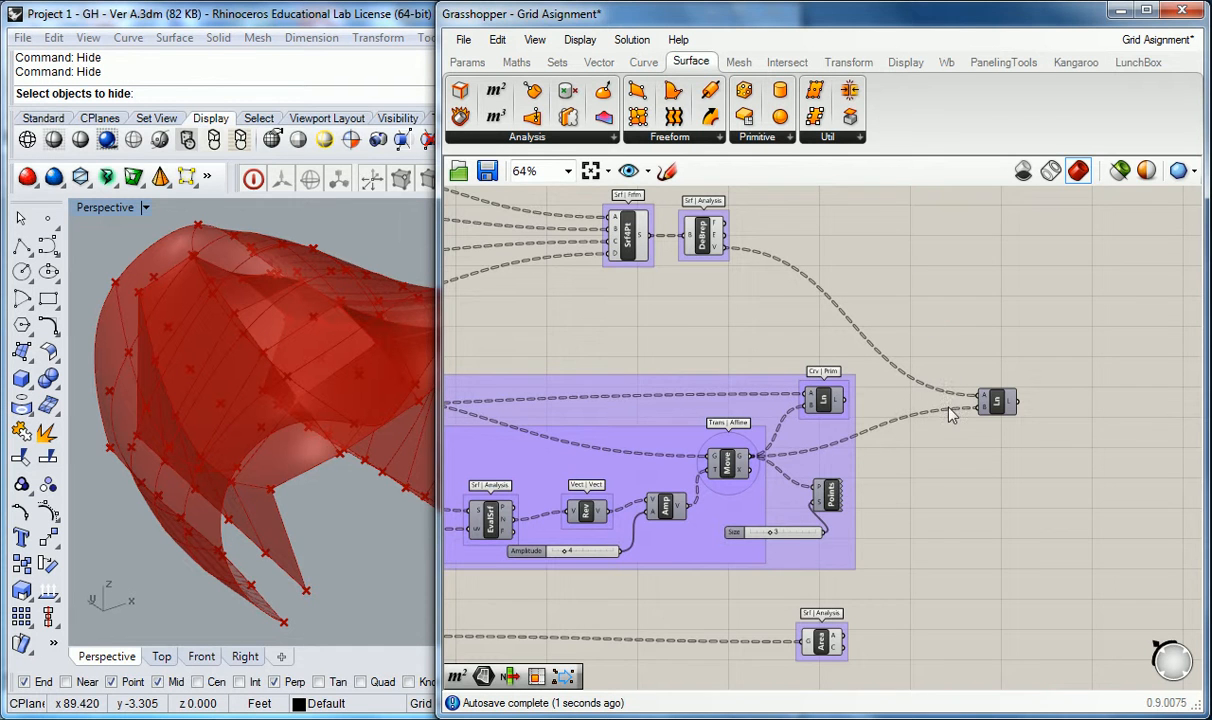
{"action": "right_click_drag", "start_coordinate": [919, 513], "coordinate": [909, 481]}
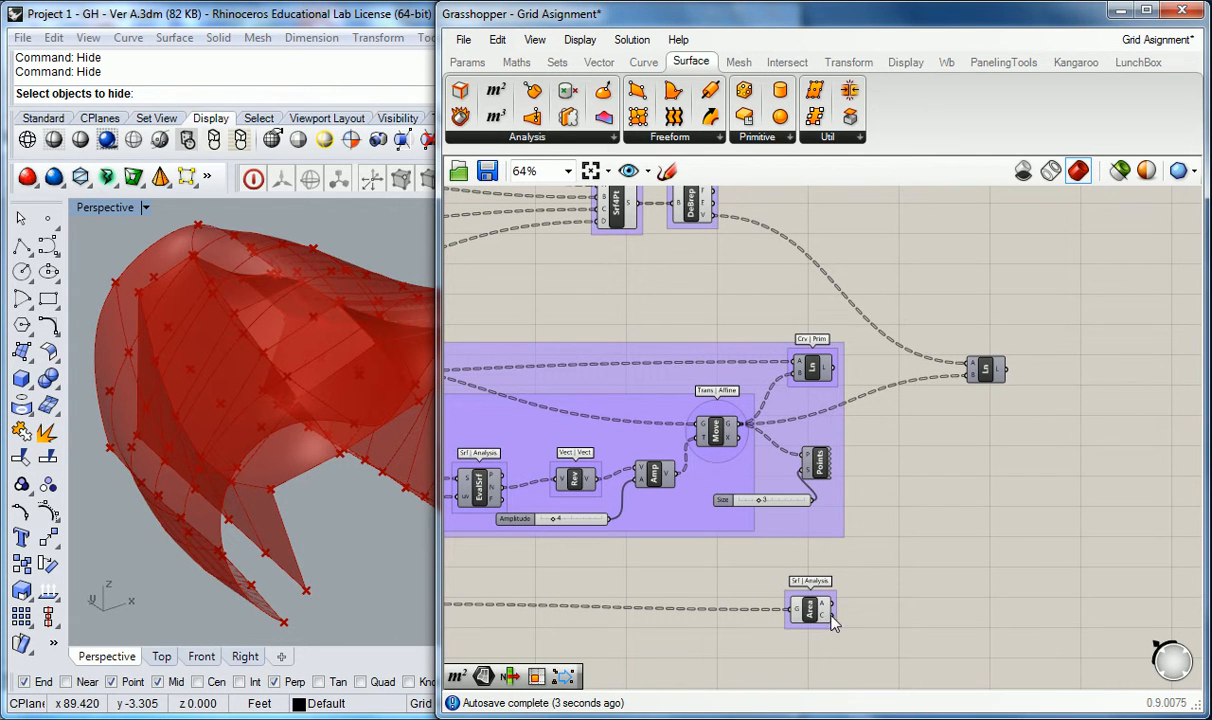
{"action": "mouse_move", "coordinate": [826, 620]}
{"action": "left_click_drag", "start_coordinate": [826, 620], "coordinate": [970, 383]}
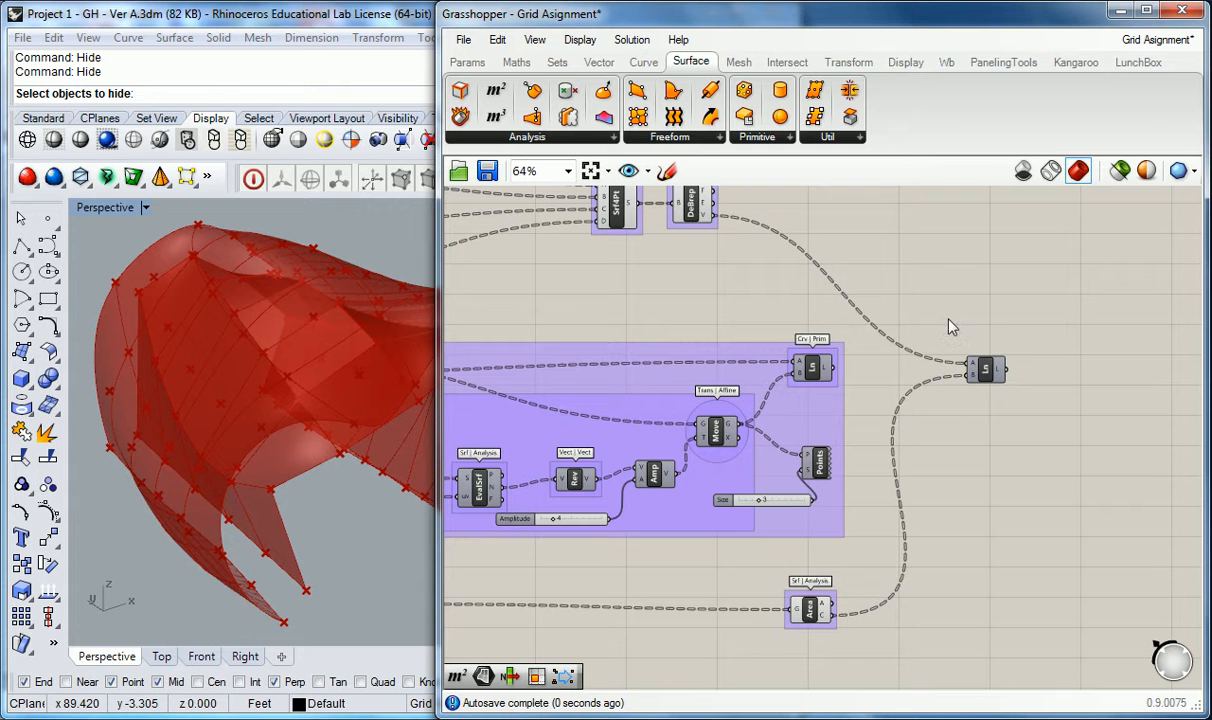
Step: Turn on the copied Line component's preview and inspect the struts between the two surfaces from several angles
{"action": "right_click", "coordinate": [988, 378]}
{"action": "left_click", "coordinate": [995, 405]}
{"action": "right_click_drag", "start_coordinate": [380, 480], "coordinate": [276, 491]}
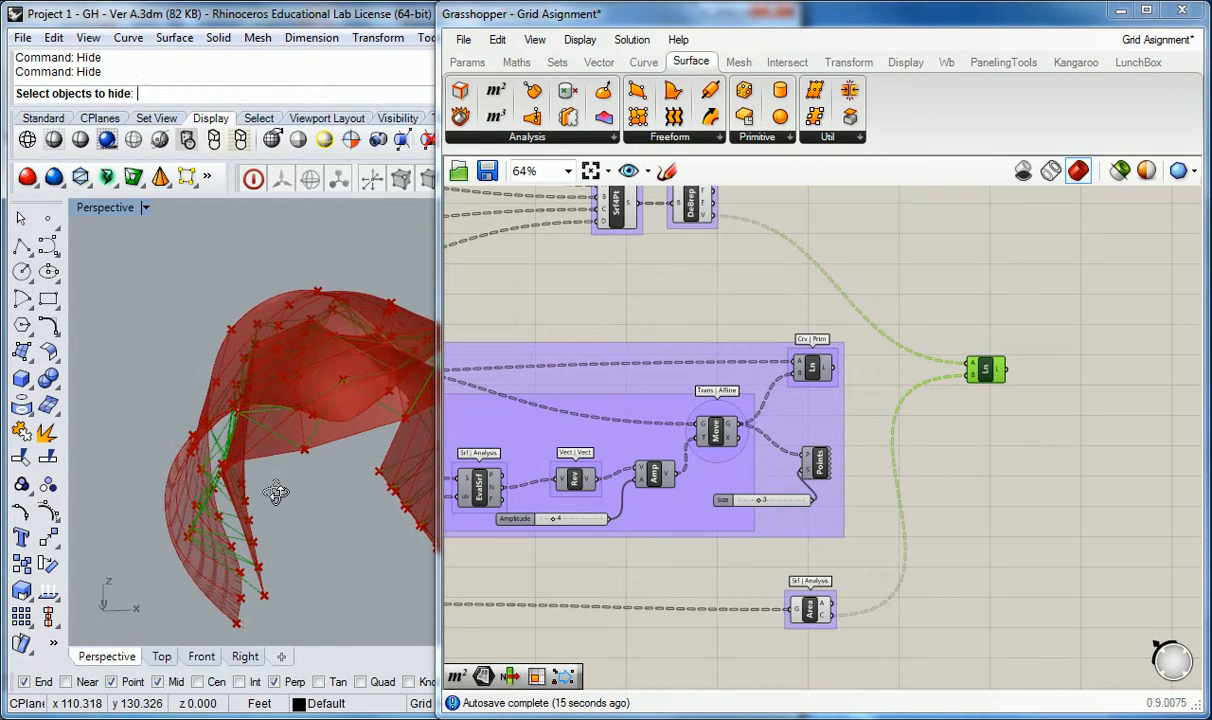
{"action": "left_click", "coordinate": [640, 325]}
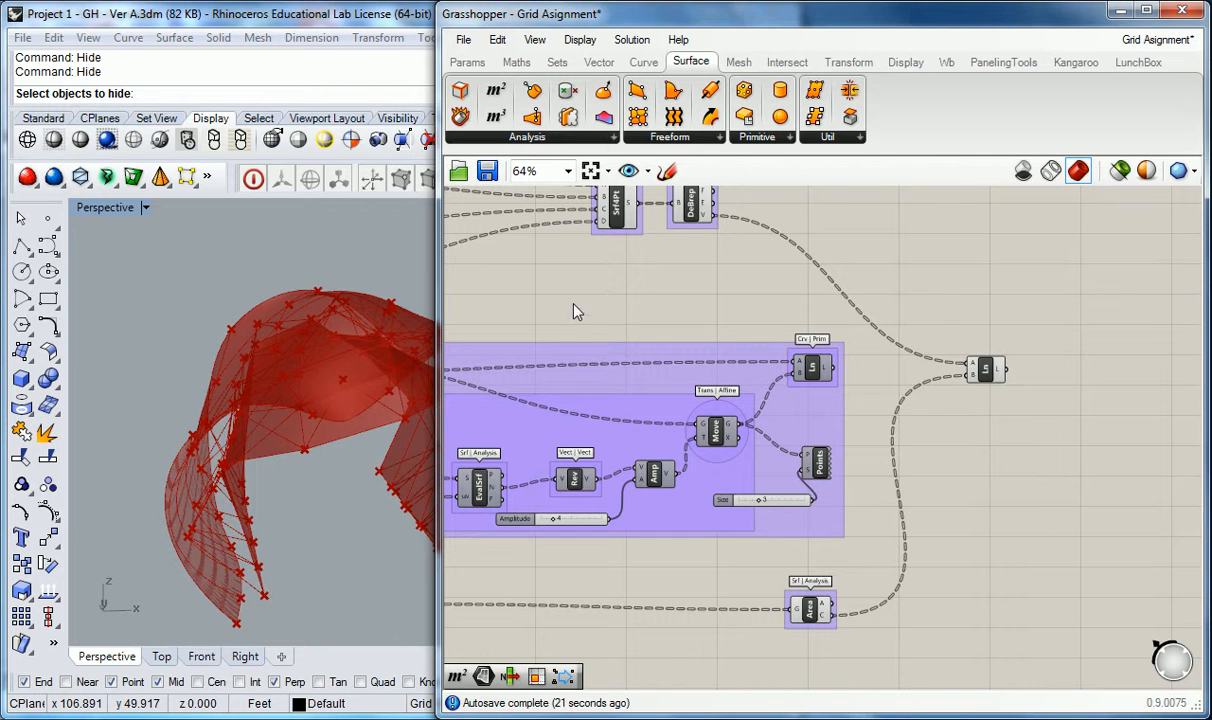
{"action": "right_click_drag", "start_coordinate": [364, 323], "coordinate": [352, 397]}
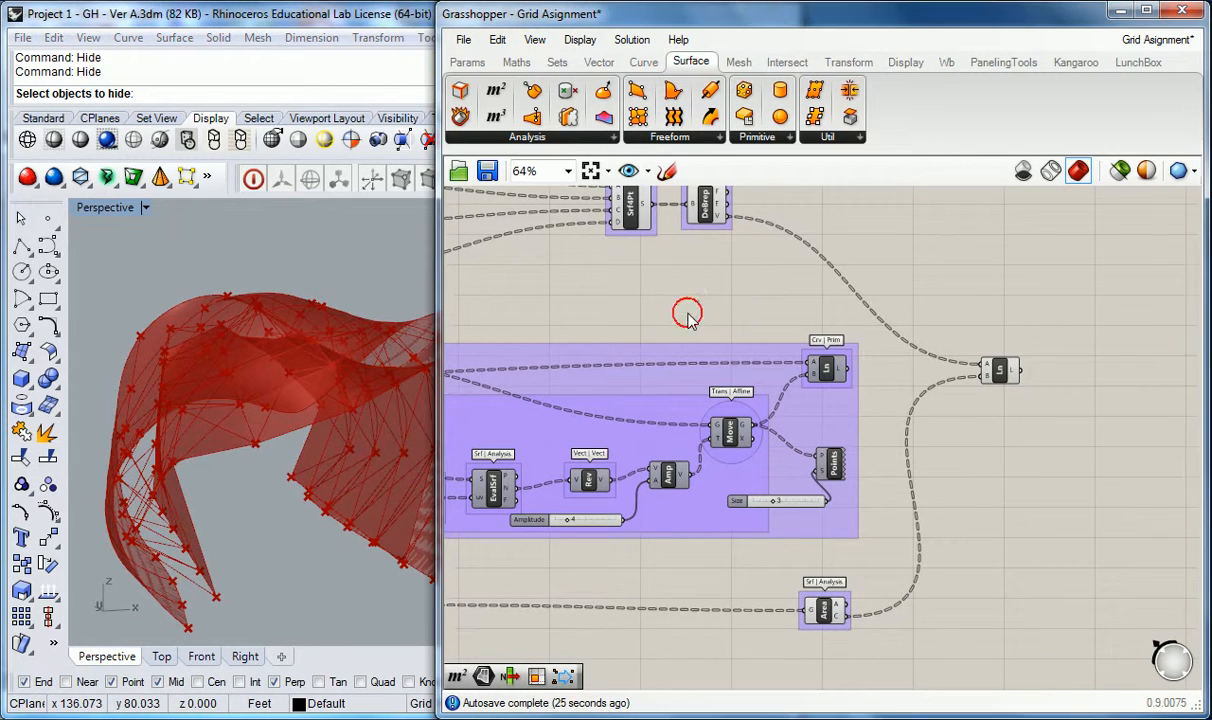
Step: Turn off the previews of the offset branch's Deconstruct Brep and Offset components
{"action": "scroll", "coordinate": [866, 330], "scroll_direction": "down", "scroll_amount": 3}
{"action": "left_click", "coordinate": [748, 523]}
{"action": "right_click", "coordinate": [748, 528]}
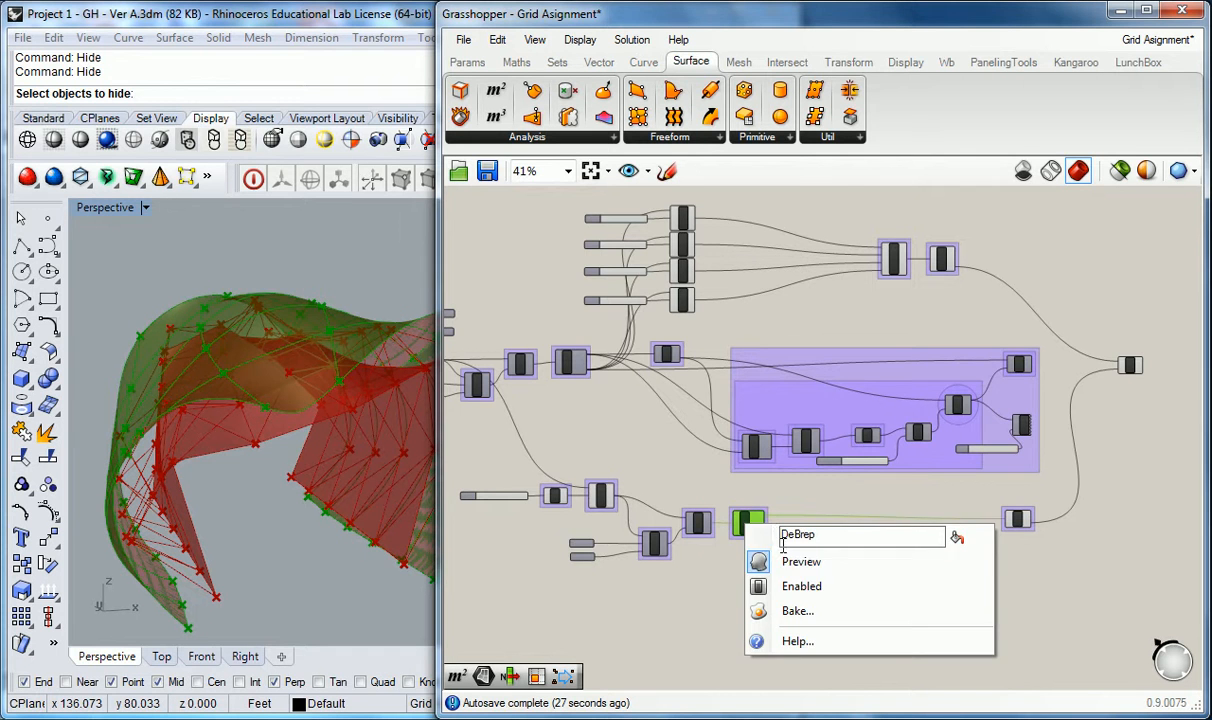
{"action": "left_click", "coordinate": [772, 532]}
{"action": "right_click_drag", "start_coordinate": [610, 423], "coordinate": [688, 429]}
{"action": "scroll", "coordinate": [684, 501], "scroll_direction": "up", "scroll_amount": 3}
{"action": "left_click", "coordinate": [684, 501]}
{"action": "right_click", "coordinate": [684, 501]}
{"action": "left_click", "coordinate": [708, 538]}
{"action": "left_click", "coordinate": [587, 500]}
{"action": "left_click", "coordinate": [652, 404]}
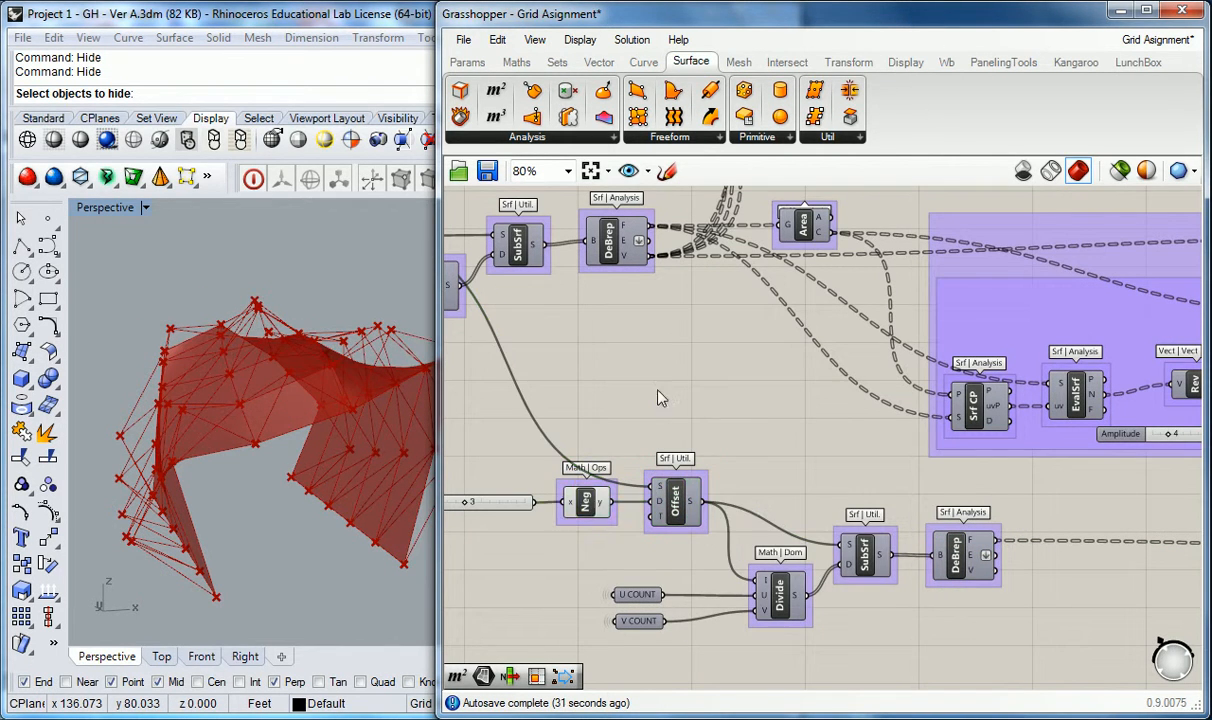
Step: Turn off the preview of the Deconstruct Brep component fed by the four-point surface
{"action": "scroll", "coordinate": [720, 370], "scroll_direction": "down", "scroll_amount": 3}
{"action": "scroll", "coordinate": [822, 292], "scroll_direction": "up", "scroll_amount": 2}
{"action": "left_click", "coordinate": [988, 287]}
{"action": "right_click", "coordinate": [988, 287]}
{"action": "left_click", "coordinate": [1022, 316]}
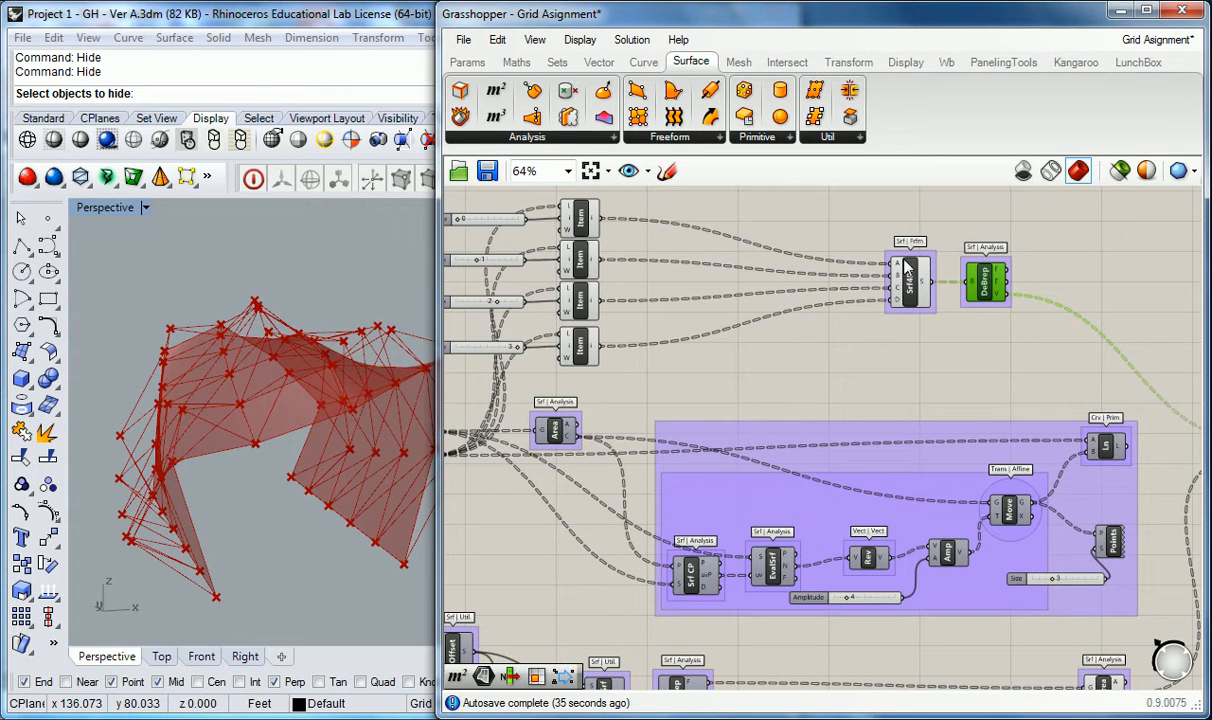
Step: Hide the four-point surface preview to view the struts alone, and turn it back on
{"action": "left_click", "coordinate": [909, 281]}
{"action": "right_click", "coordinate": [909, 281]}
{"action": "left_click", "coordinate": [922, 311]}
{"action": "right_click_drag", "start_coordinate": [894, 295], "coordinate": [805, 296]}
{"action": "right_click", "coordinate": [797, 296]}
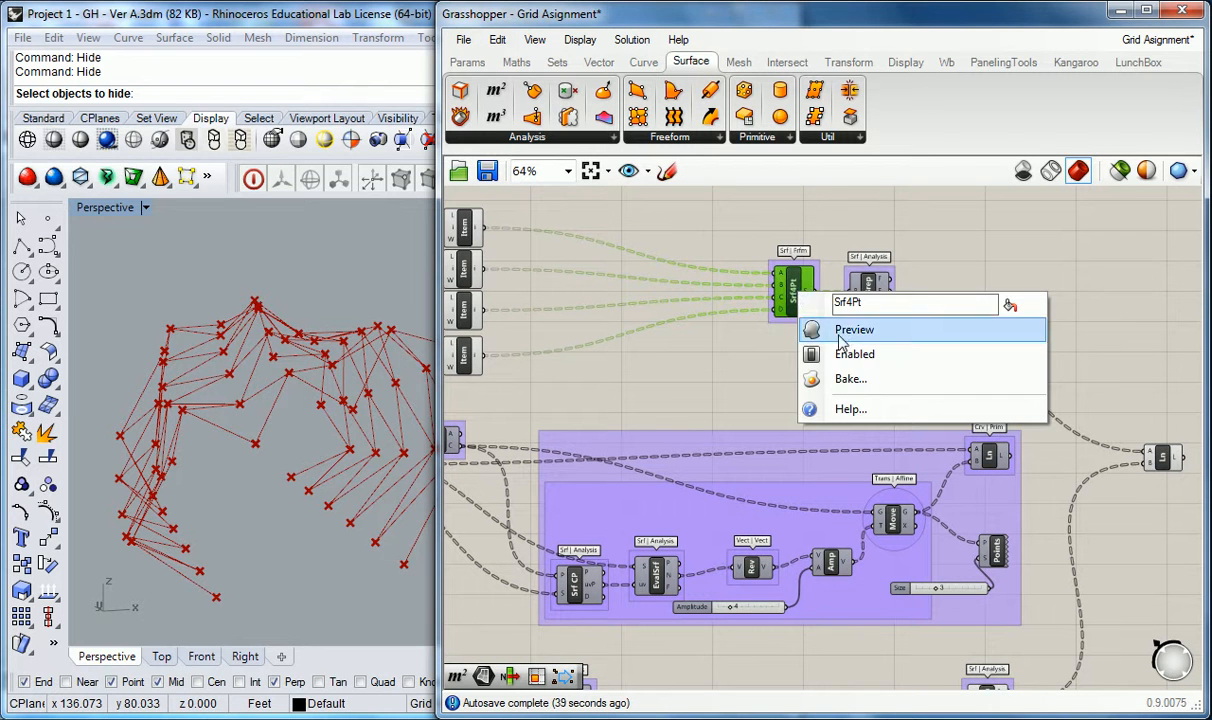
{"action": "left_click", "coordinate": [815, 330]}
{"action": "right_click_drag", "start_coordinate": [330, 440], "coordinate": [256, 433]}
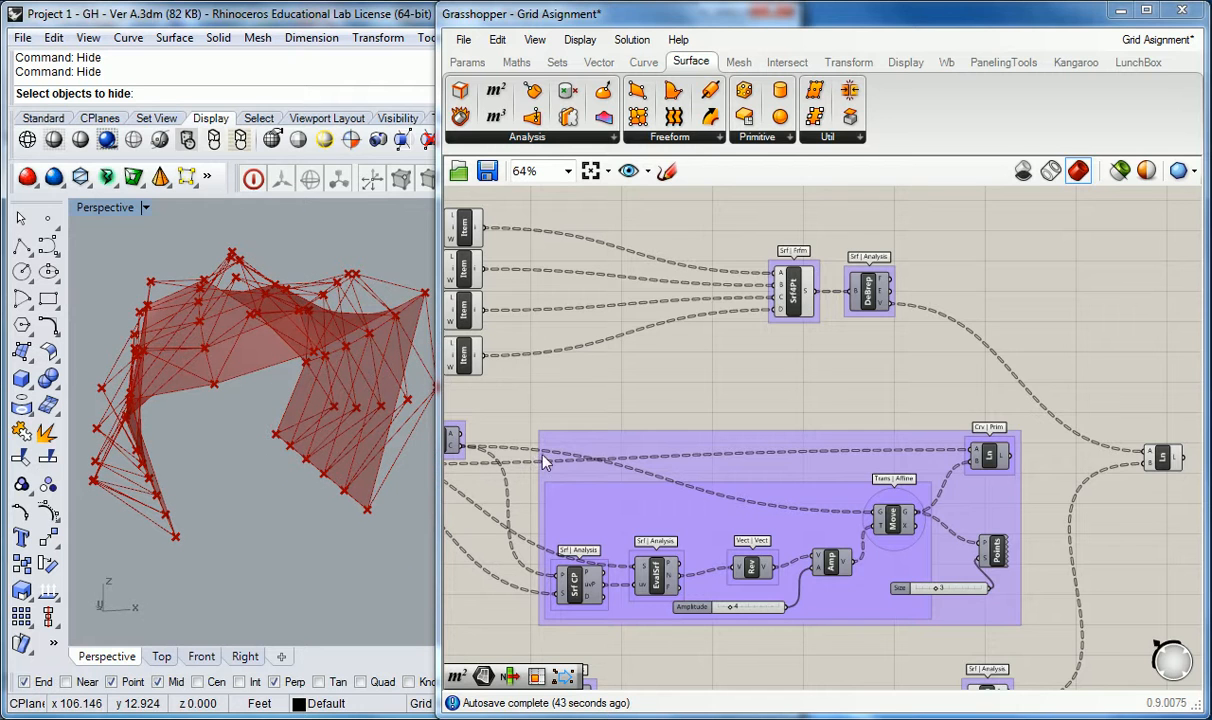
Step: Examine the copied Line component's output data and trace the offset-surface branch that feeds it
{"action": "scroll", "coordinate": [785, 371], "scroll_direction": "down", "scroll_amount": 3}
{"action": "right_click_drag", "start_coordinate": [730, 536], "coordinate": [722, 496]}
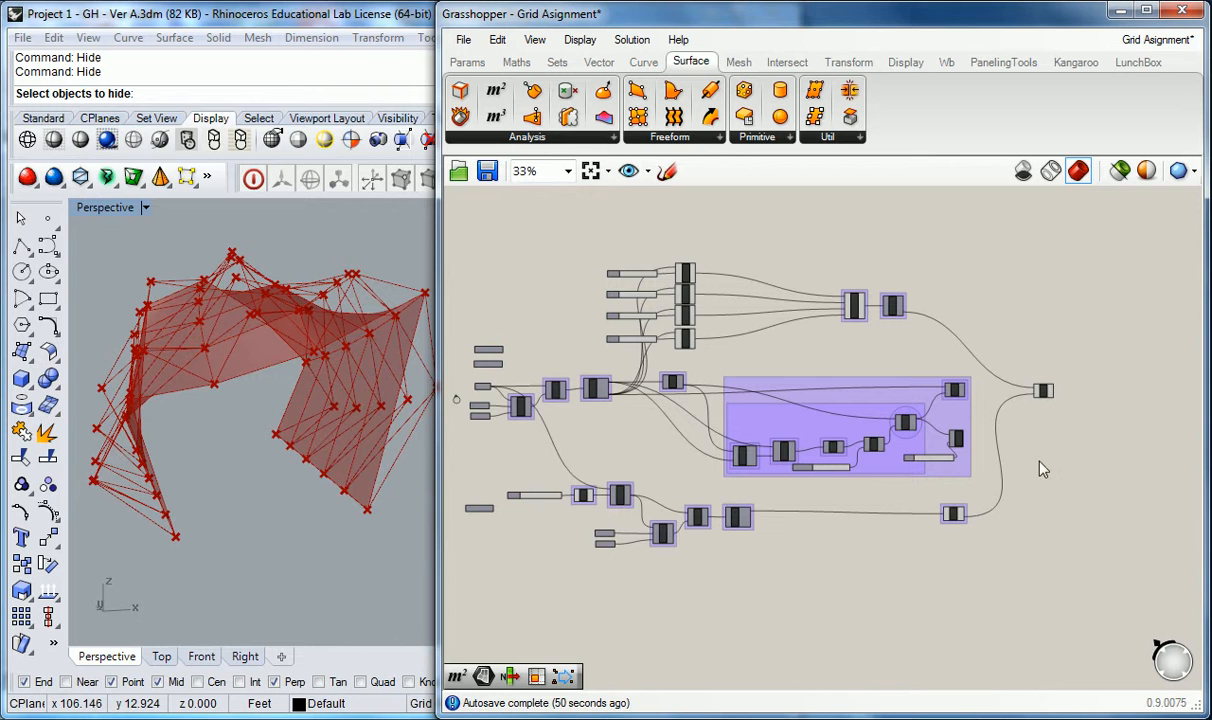
{"action": "scroll", "coordinate": [1074, 411], "scroll_direction": "up", "scroll_amount": 1}
{"action": "scroll", "coordinate": [897, 437], "scroll_direction": "up", "scroll_amount": 1}
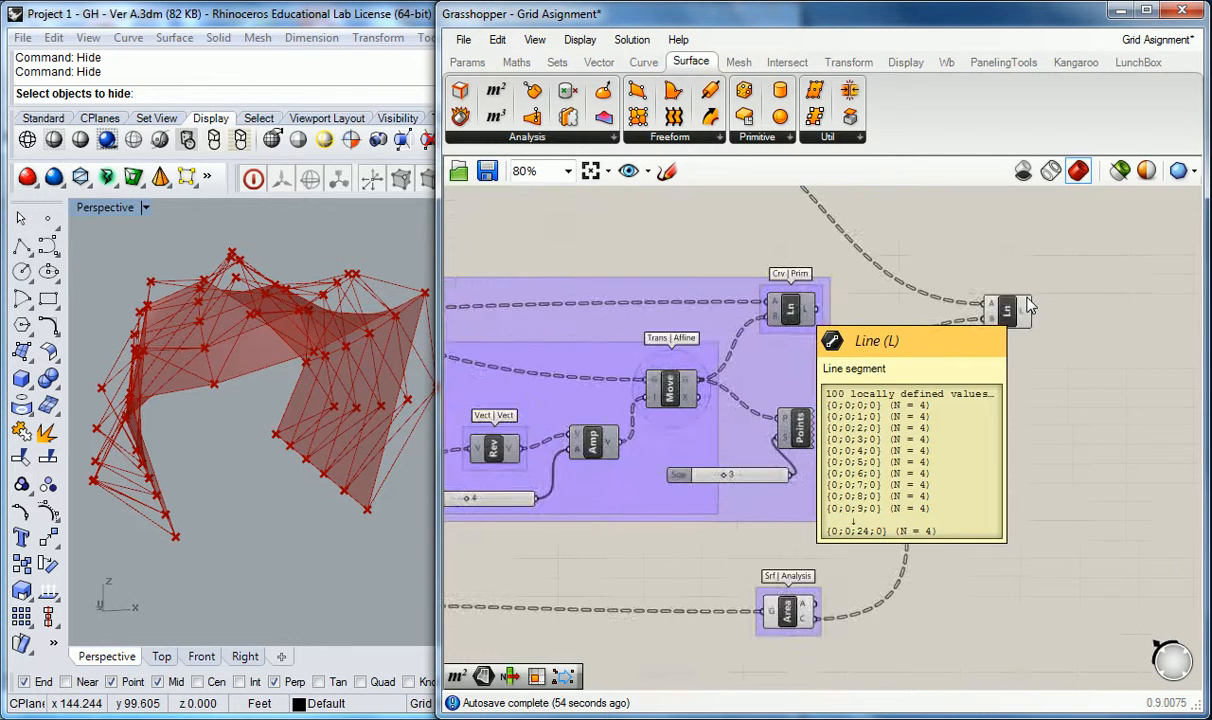
{"action": "scroll", "coordinate": [939, 395], "scroll_direction": "down", "scroll_amount": 1}
{"action": "scroll", "coordinate": [930, 445], "scroll_direction": "down", "scroll_amount": 3}
{"action": "scroll", "coordinate": [783, 484], "scroll_direction": "up", "scroll_amount": 7}
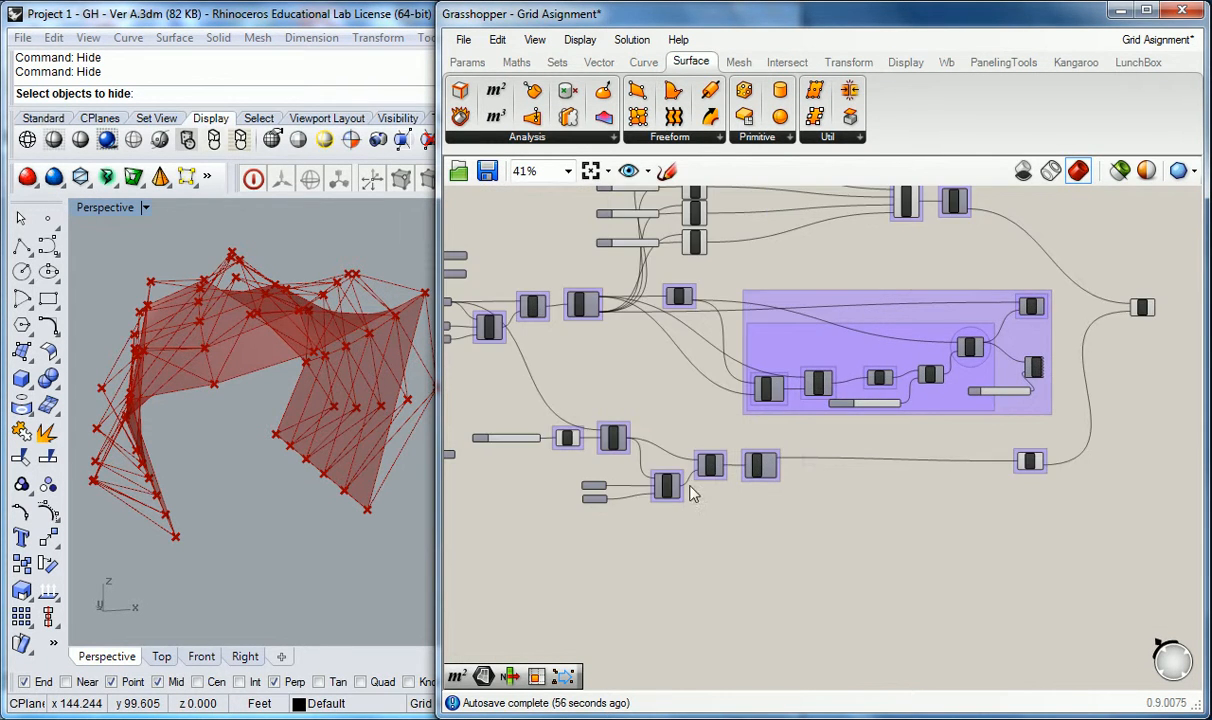
{"action": "scroll", "coordinate": [886, 319], "scroll_direction": "down", "scroll_amount": 3}
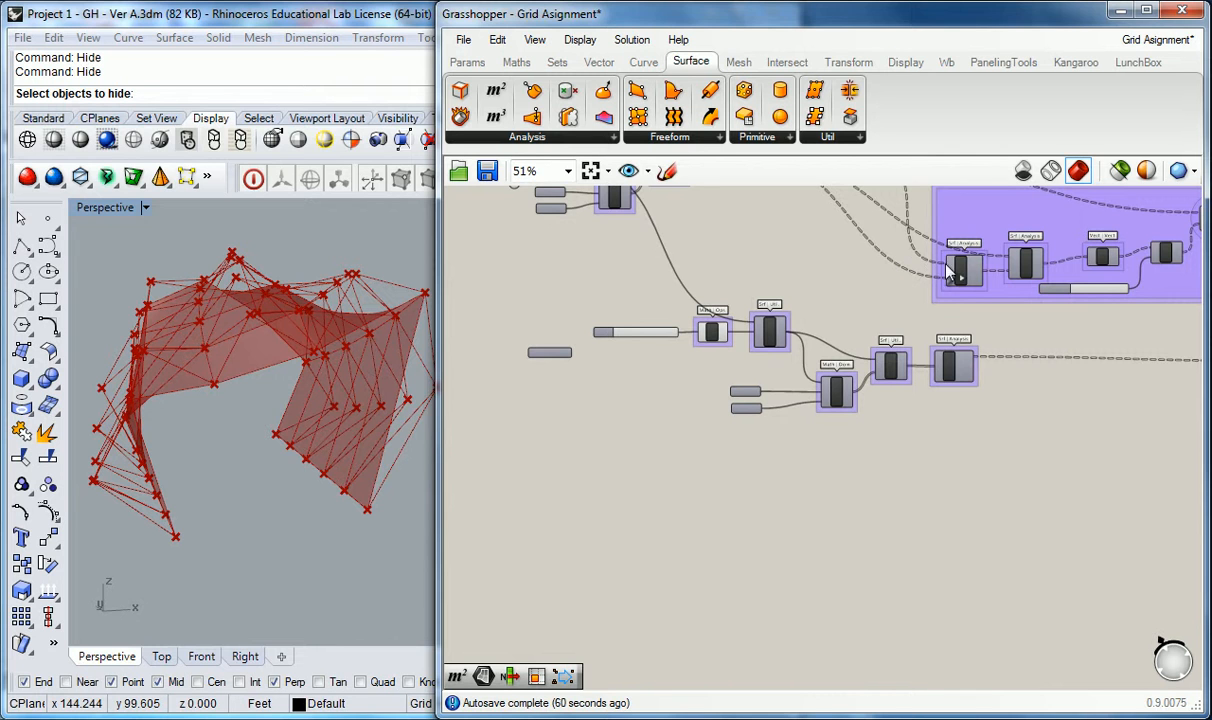
{"action": "scroll", "coordinate": [870, 320], "scroll_direction": "up", "scroll_amount": 2}
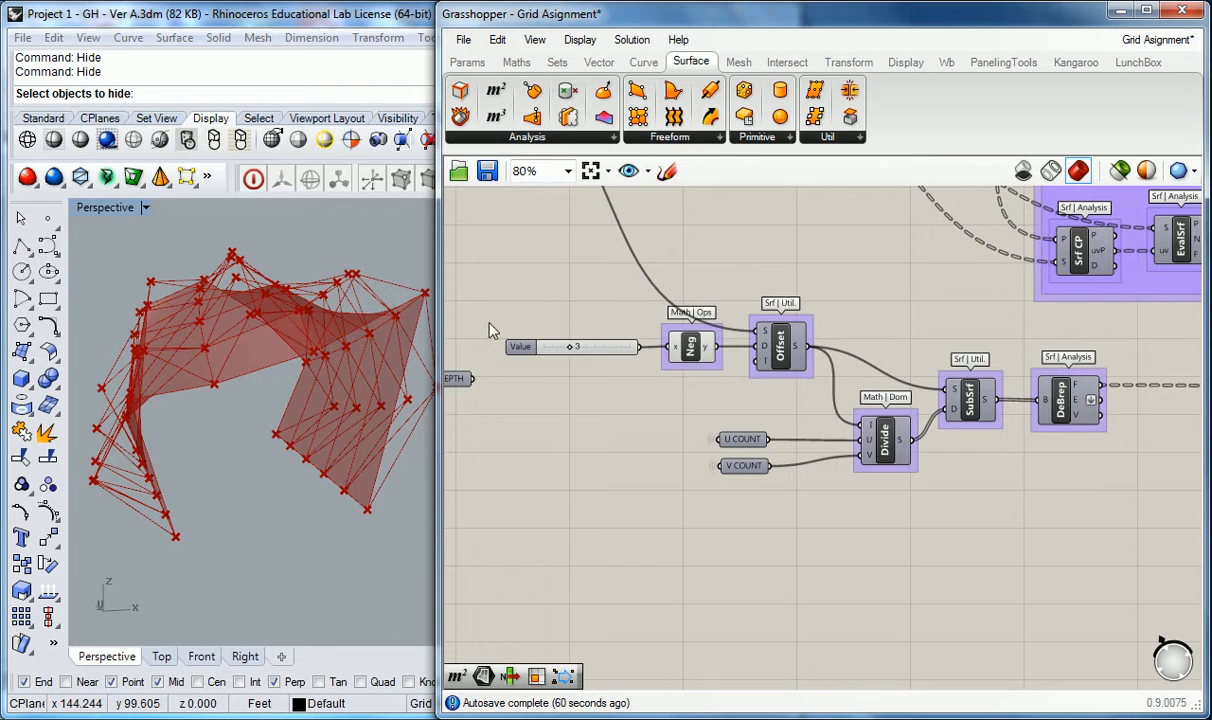
Step: Widen the Grasshopper window over the Rhino viewport to show more of the strut definition
{"action": "left_click_drag", "start_coordinate": [436, 285], "coordinate": [105, 305]}
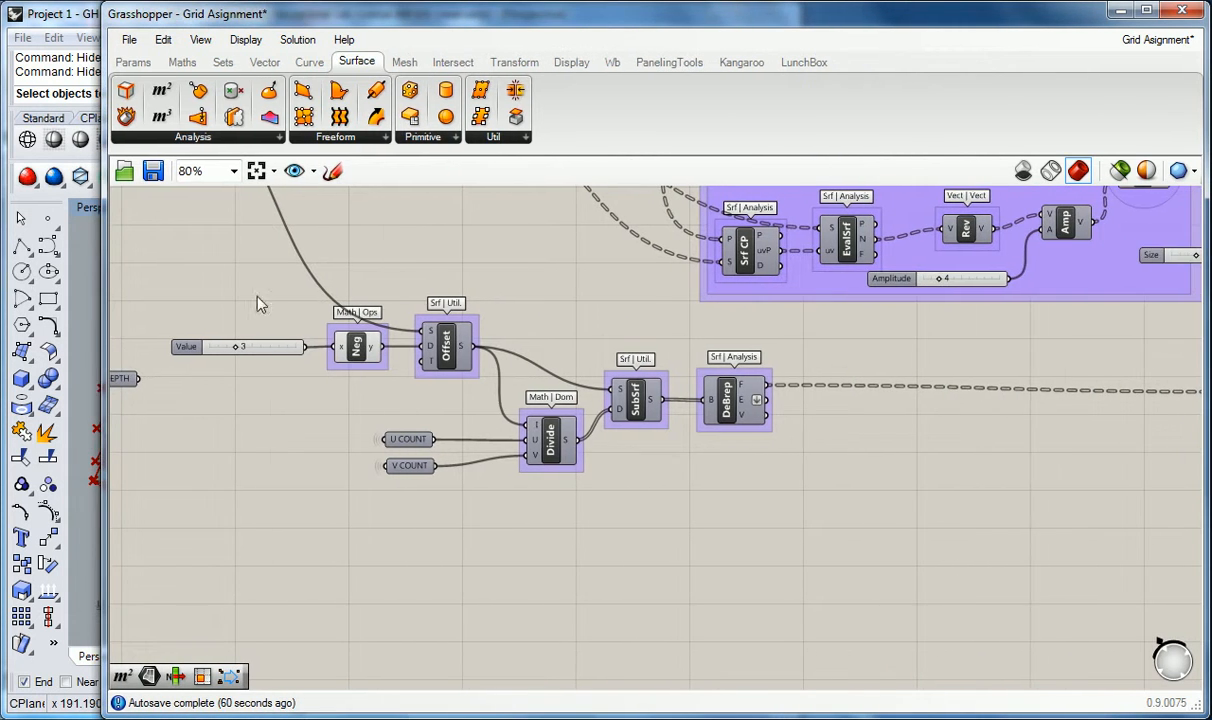
{"action": "right_click_drag", "start_coordinate": [690, 327], "coordinate": [560, 317]}
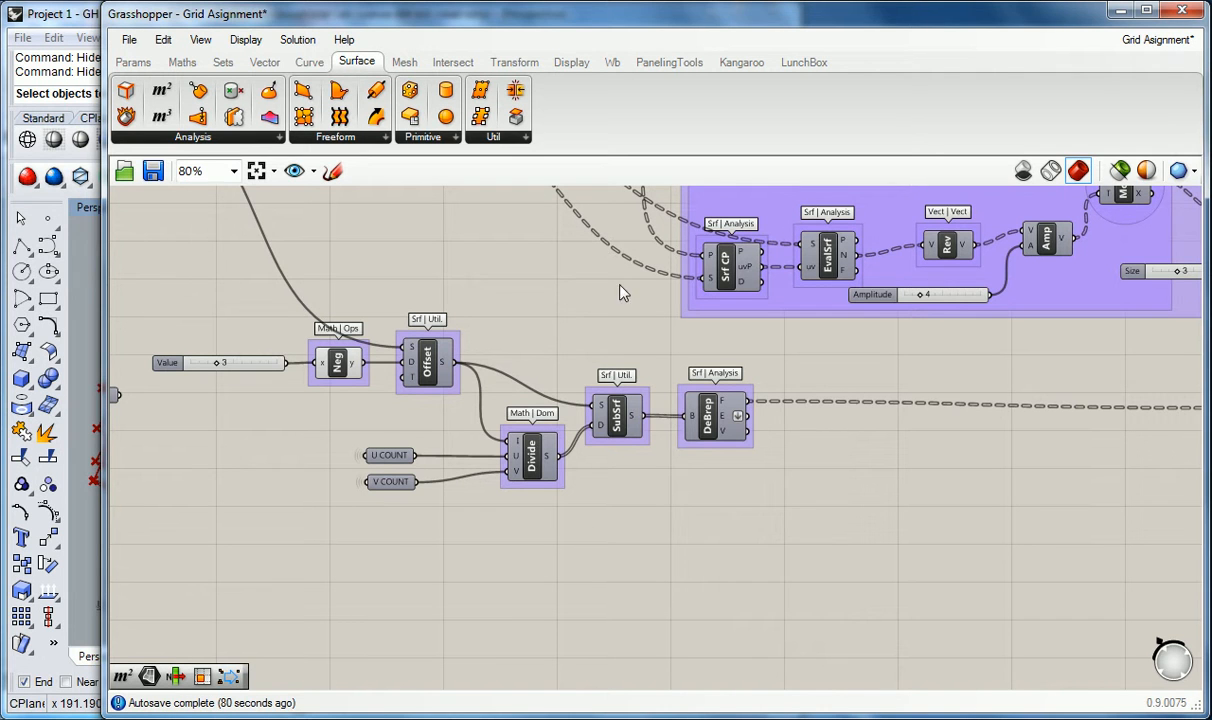
{"action": "scroll", "coordinate": [692, 387], "scroll_direction": "down", "scroll_amount": 5}
{"action": "scroll", "coordinate": [820, 378], "scroll_direction": "up", "scroll_amount": 1}
{"action": "right_click_drag", "start_coordinate": [817, 262], "coordinate": [793, 313]}
{"action": "left_click_drag", "start_coordinate": [984, 263], "coordinate": [658, 243]}
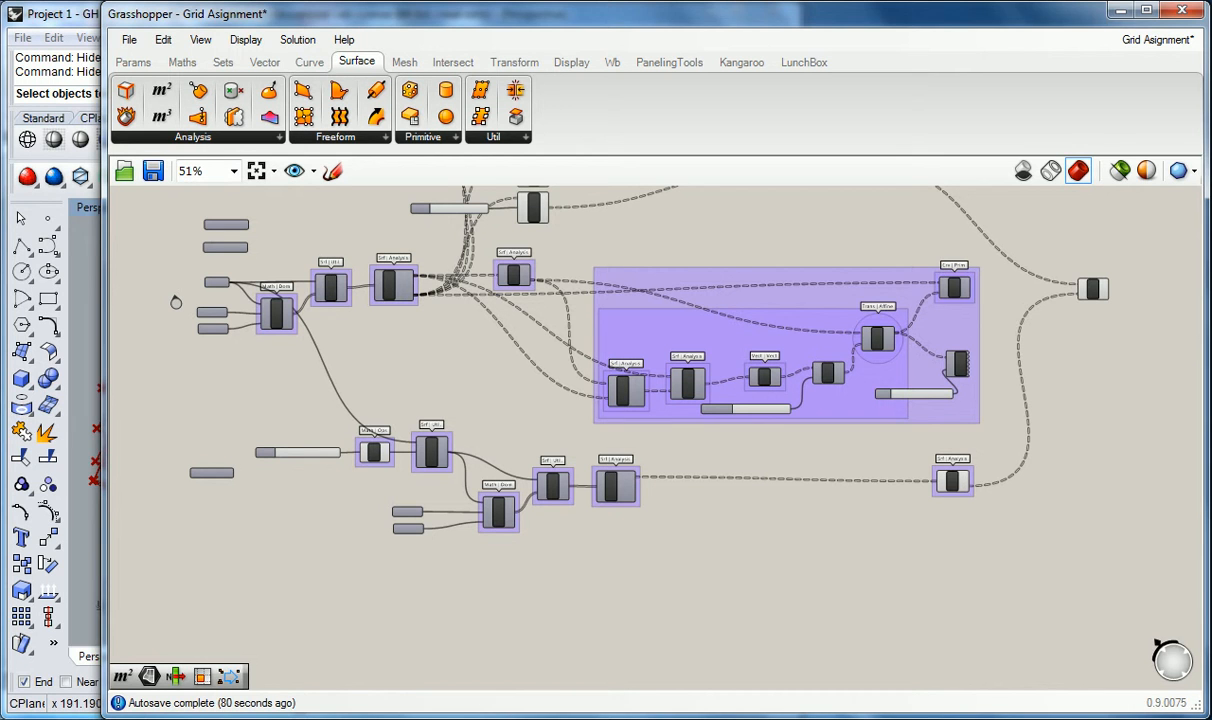